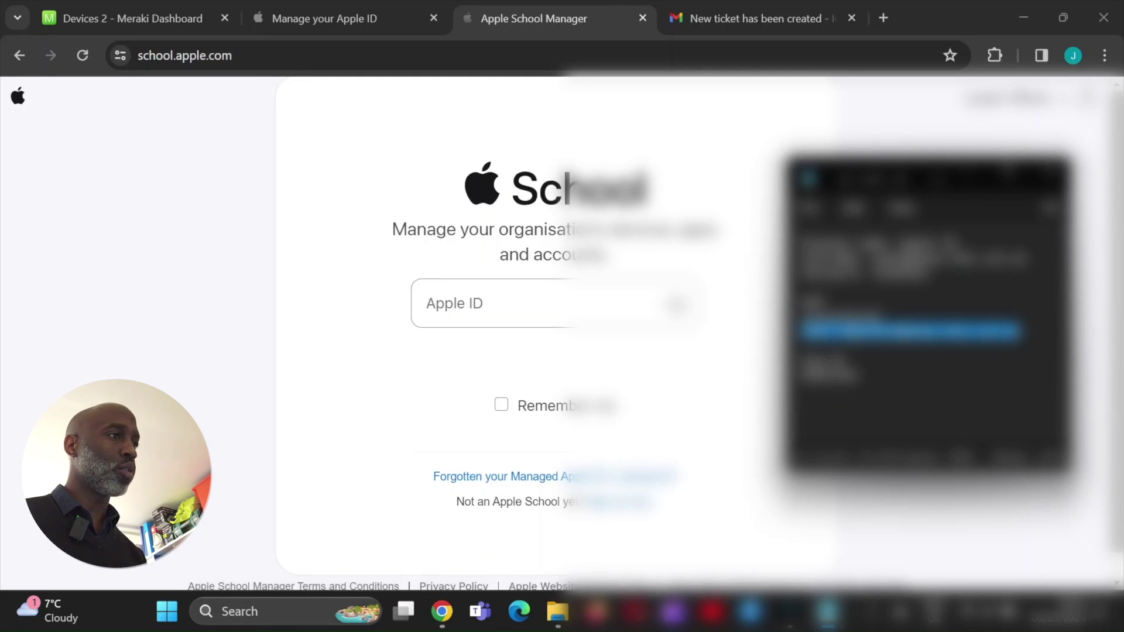
Copy the Apple ID from the notes and submit it on the Apple School Manager sign-in page
left_click(198, 56)
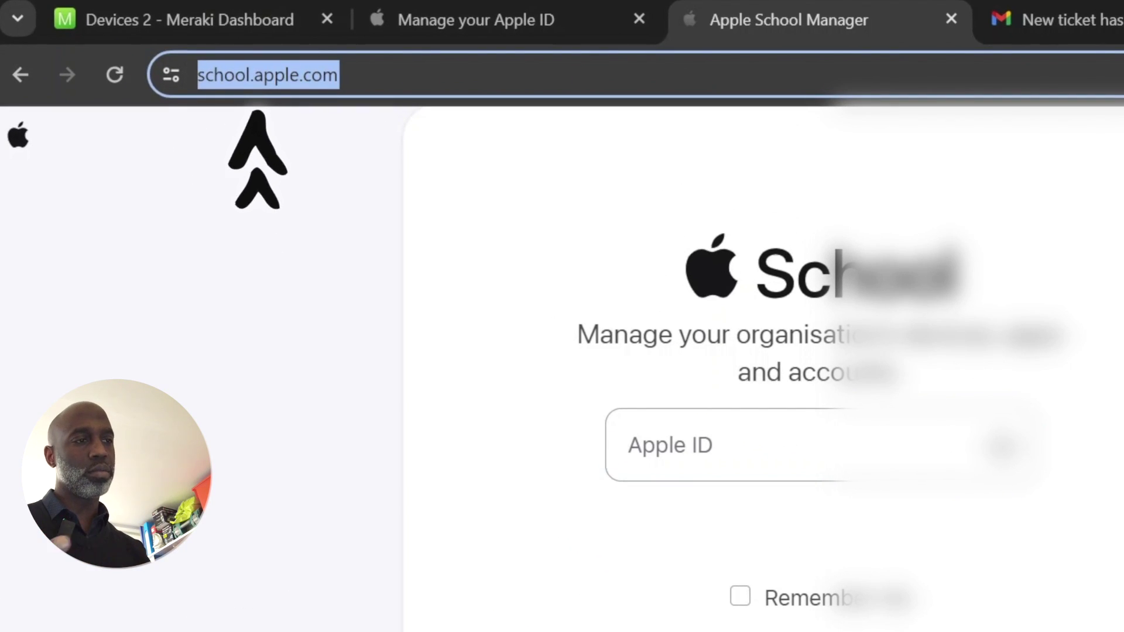
key("alt+Tab")
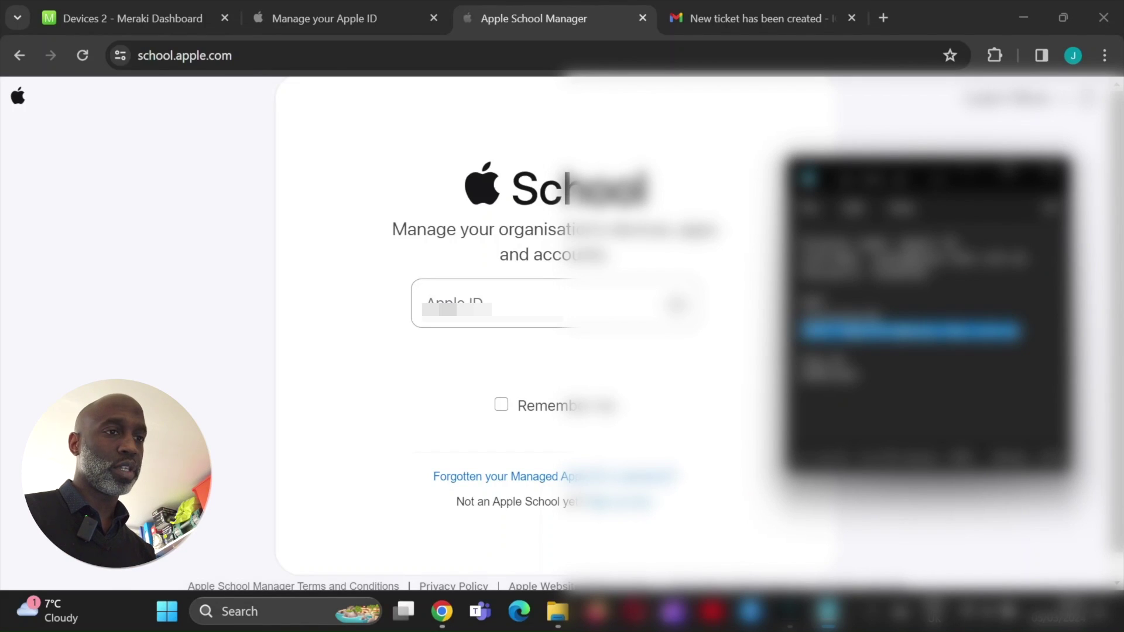
right_click(880, 331)
left_click(673, 96)
left_click(609, 302)
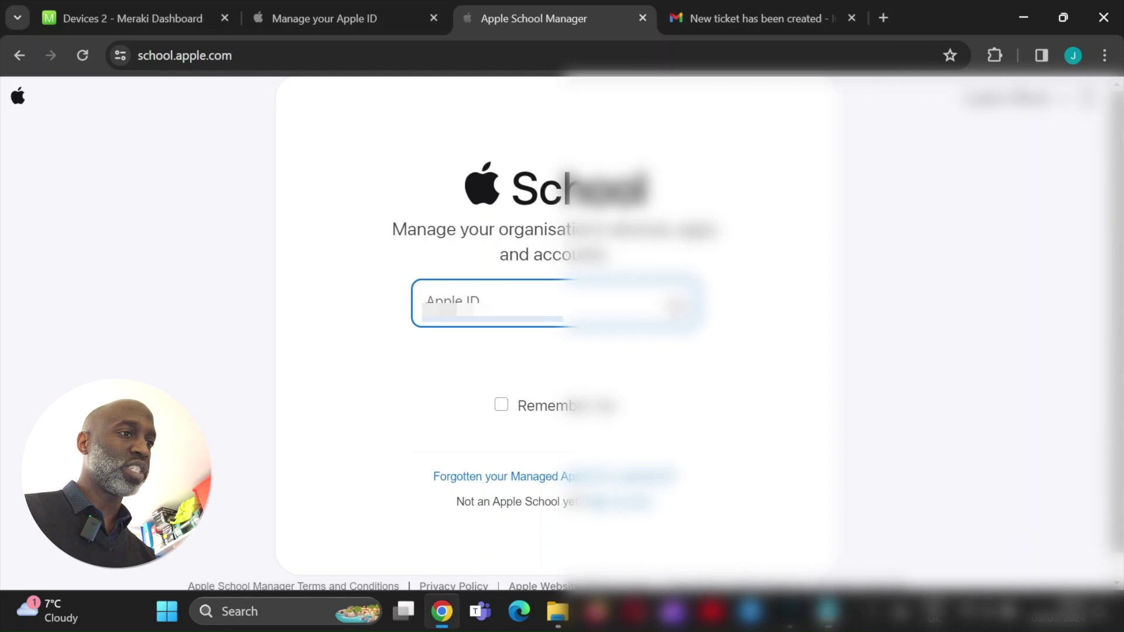
key("ctrl+v")
key("Return")
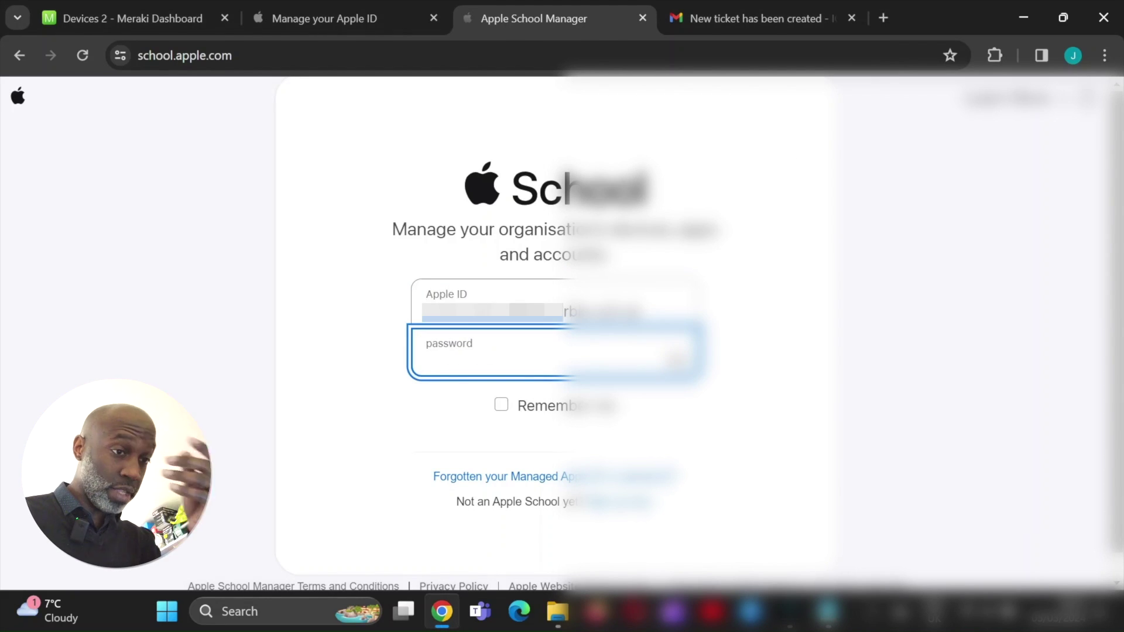
Copy the account password from the notes and return to the school sign-in page to enter it
left_click(828, 611)
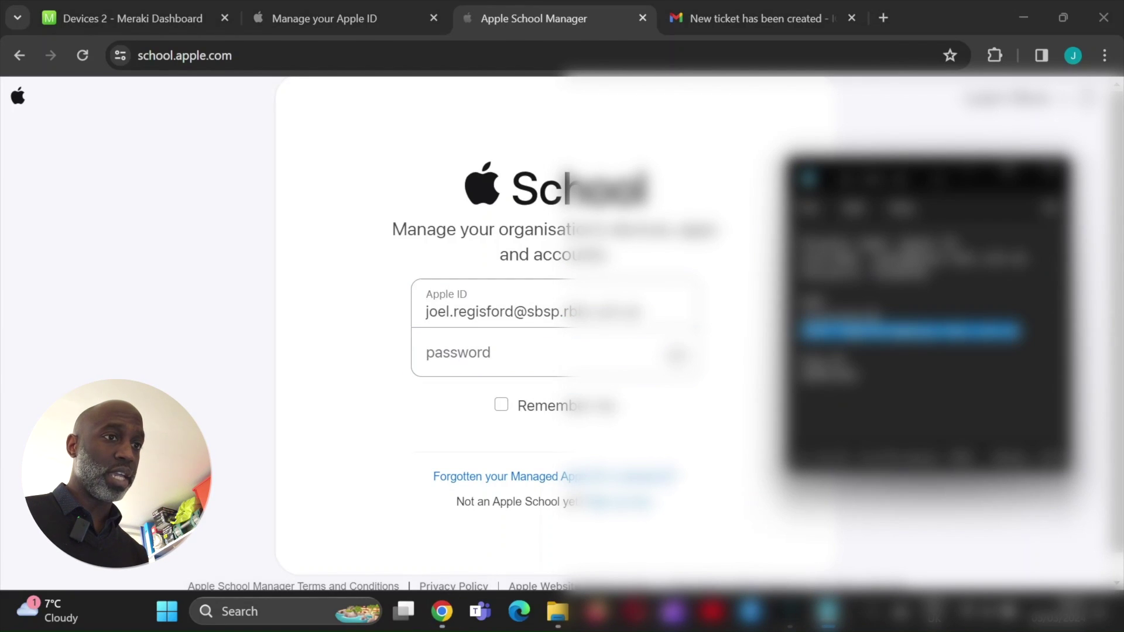
double_click(860, 316)
left_click_drag(843, 316, 801, 317)
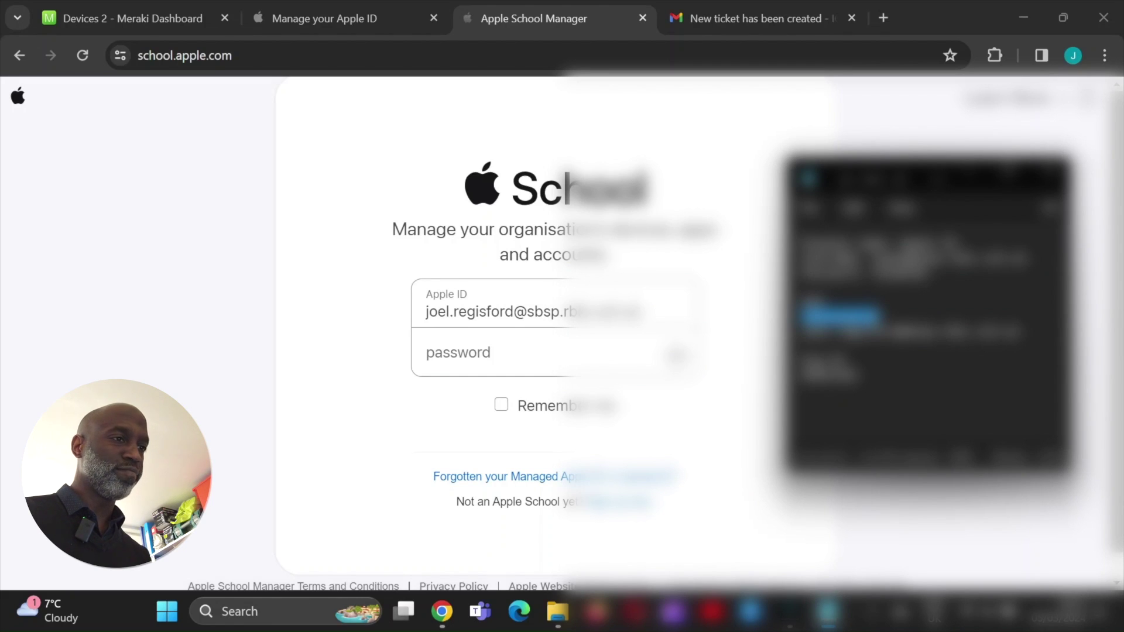
key("alt+Tab")
Switch to the Meraki dashboard and look over its device list
left_click(123, 18)
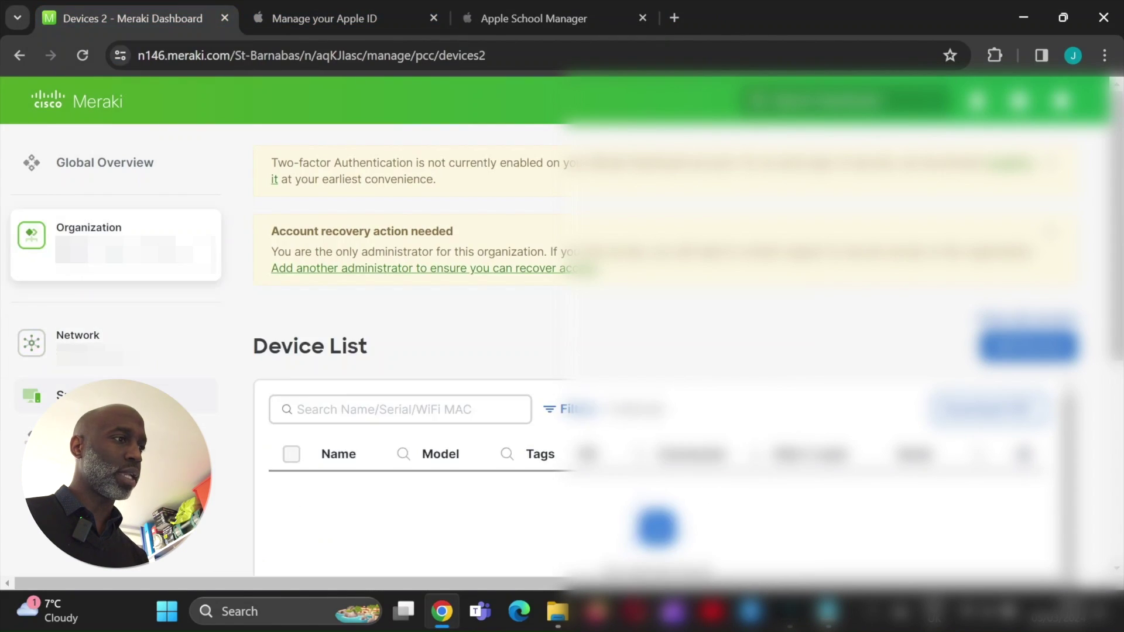
mouse_move(117, 396)
scroll(664, 350, "down", 5)
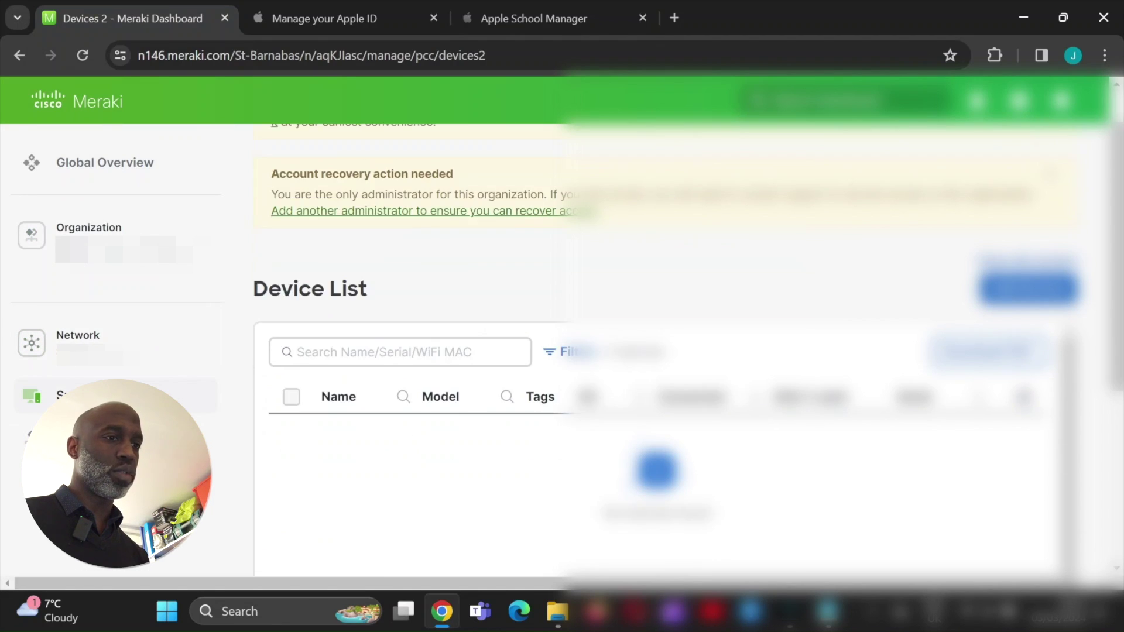
scroll(665, 349, "up", 4)
scroll(585, 351, "up", 1)
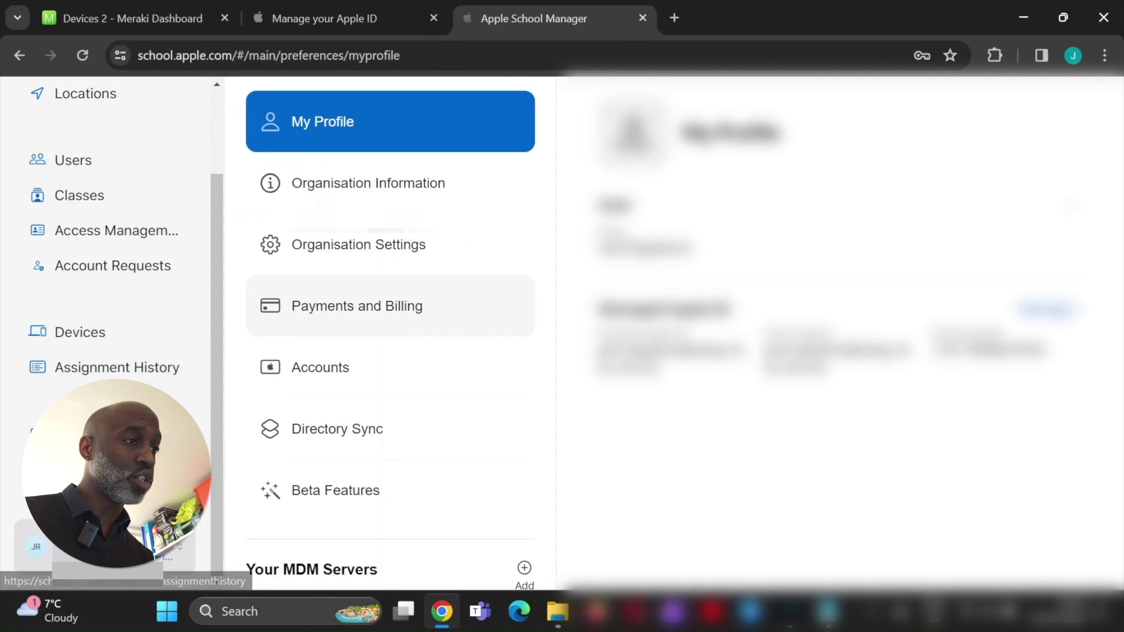
Open the Organisation Information in the Apple School Manager preferences to examine the organisation's details
left_click(368, 183)
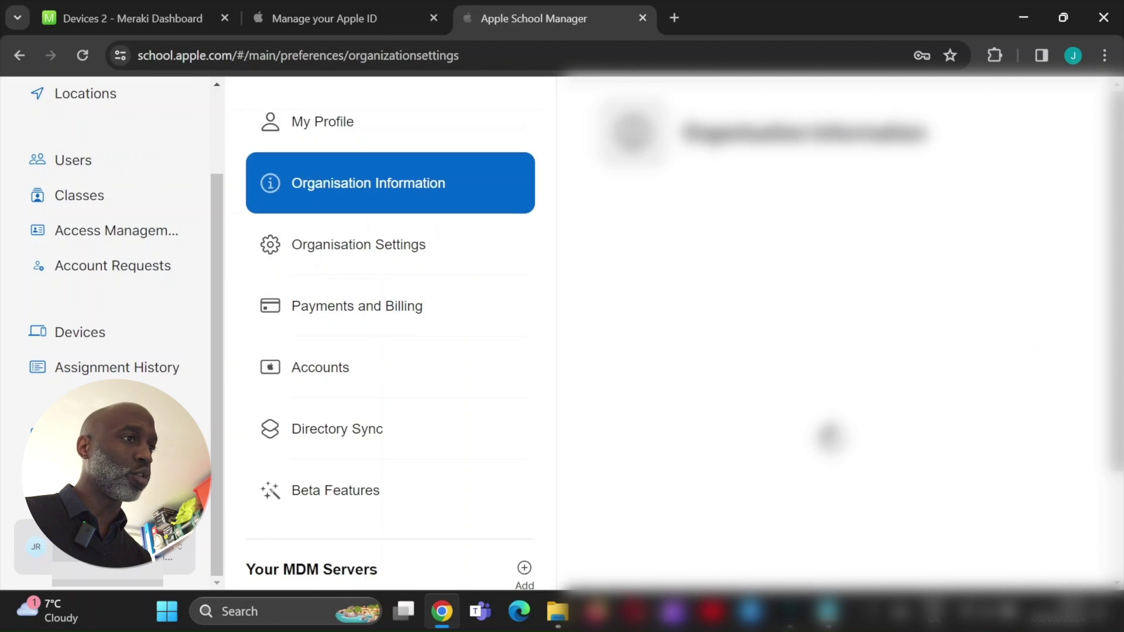
double_click(776, 266)
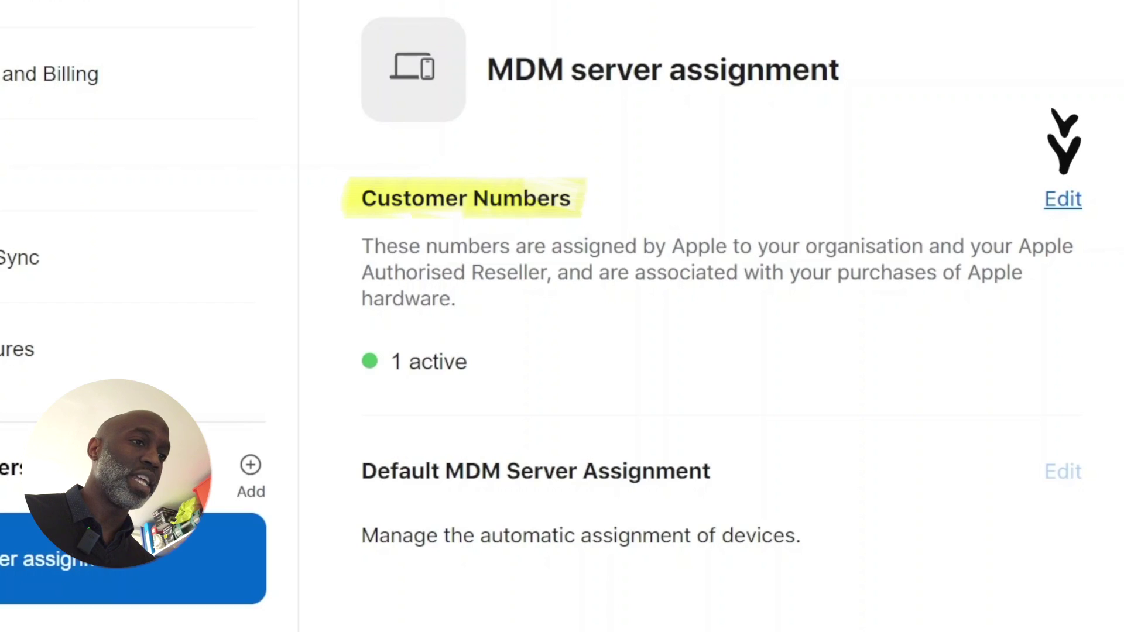
Open the Customer Numbers of the MDM server assignment for editing and set the number type to Reseller Number
left_click(1062, 199)
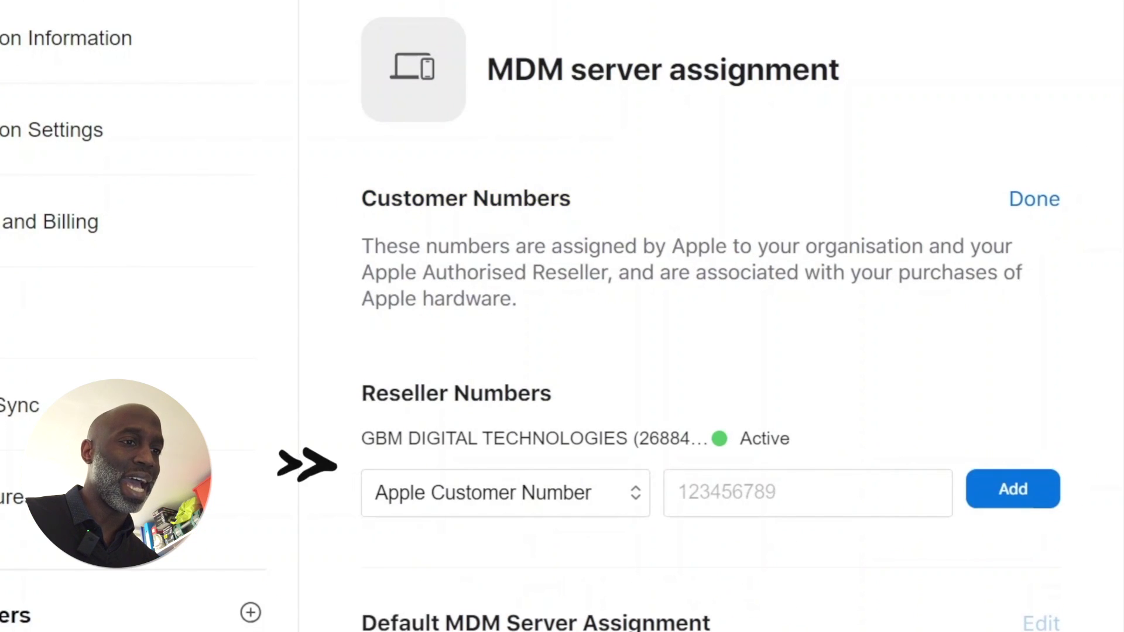
left_click(505, 492)
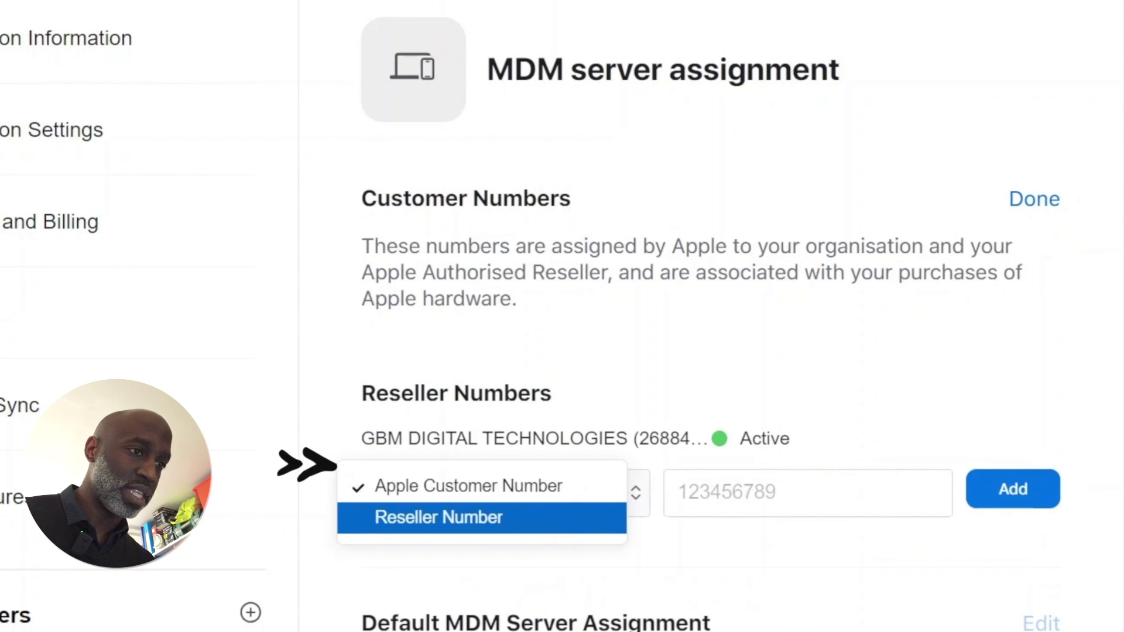
left_click(481, 518)
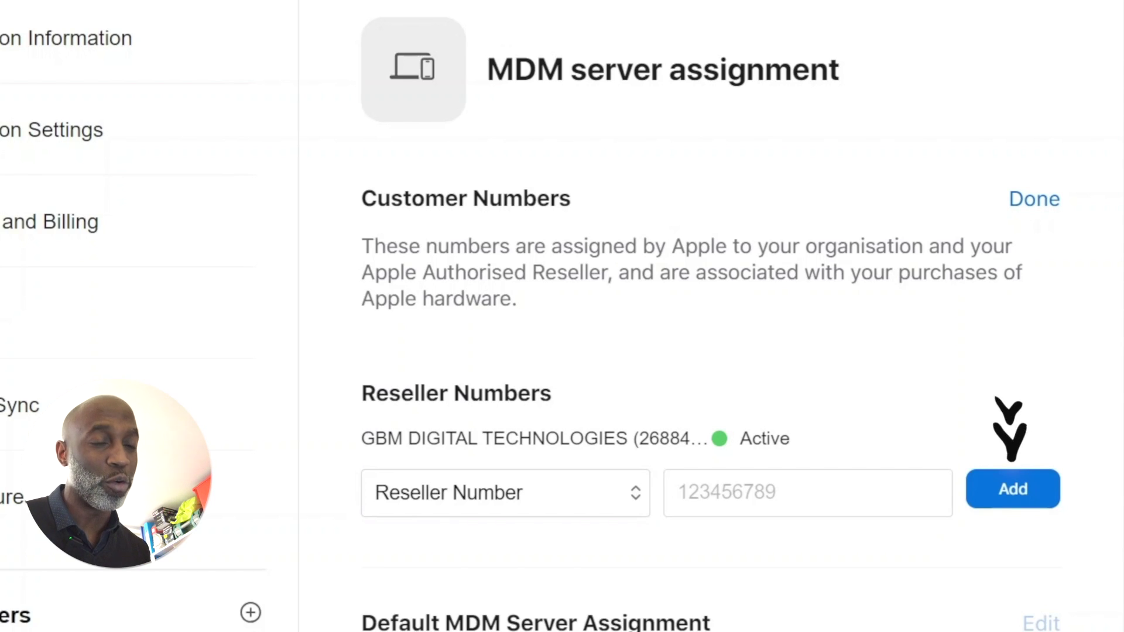
Open the organisation's device list in Apple School Manager and look through the iPads
left_click(79, 331)
scroll(383, 450, "down", 15)
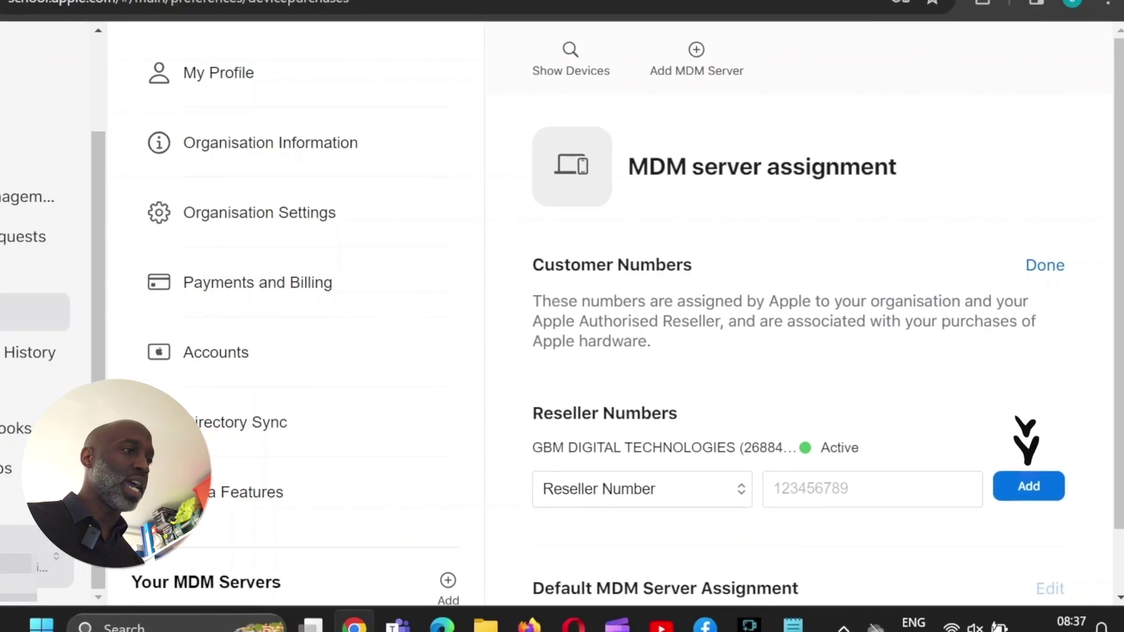
scroll(383, 450, "down", 13)
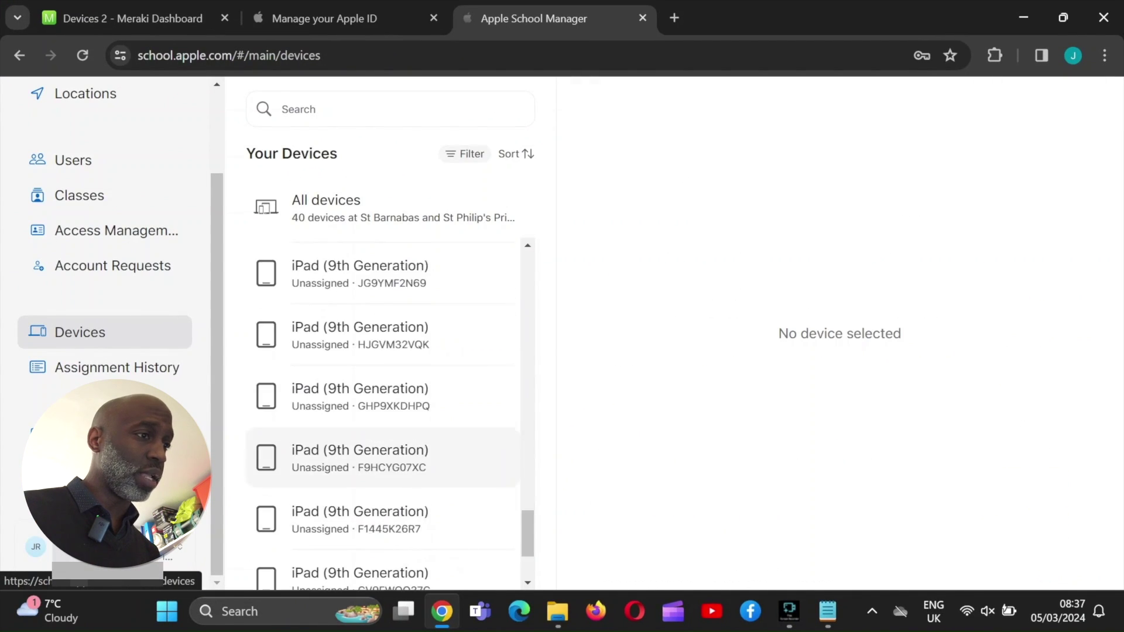
scroll(383, 450, "up", 20)
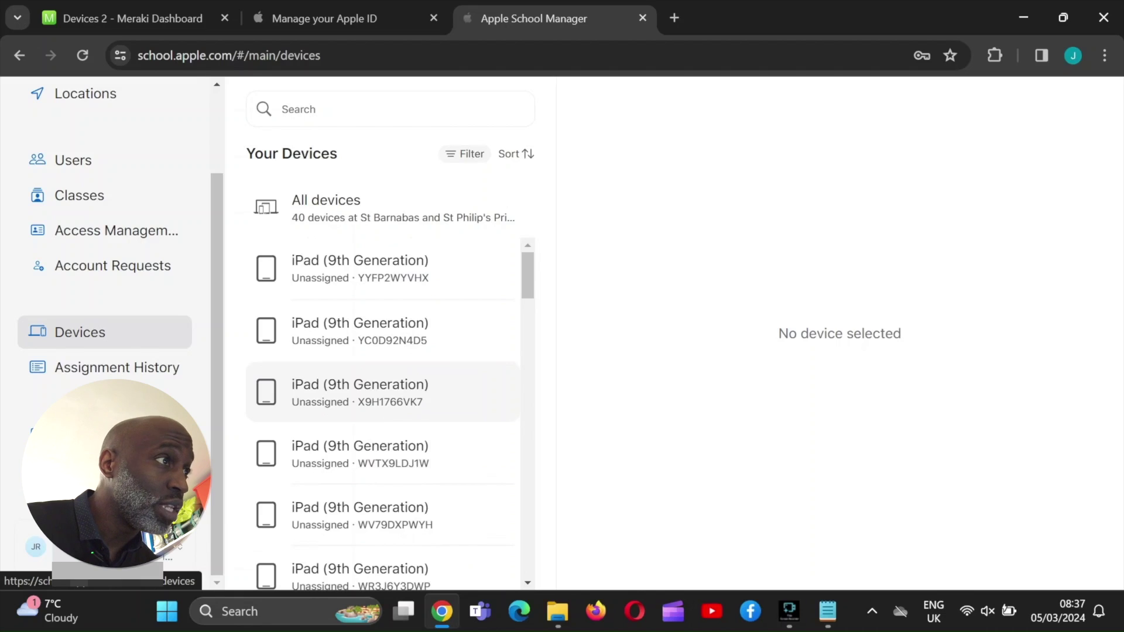
Switch to the Meraki dashboard, open the organization's MDM Settings and review the Apple push certificate, ADE server and VPP account sections
left_click(124, 18)
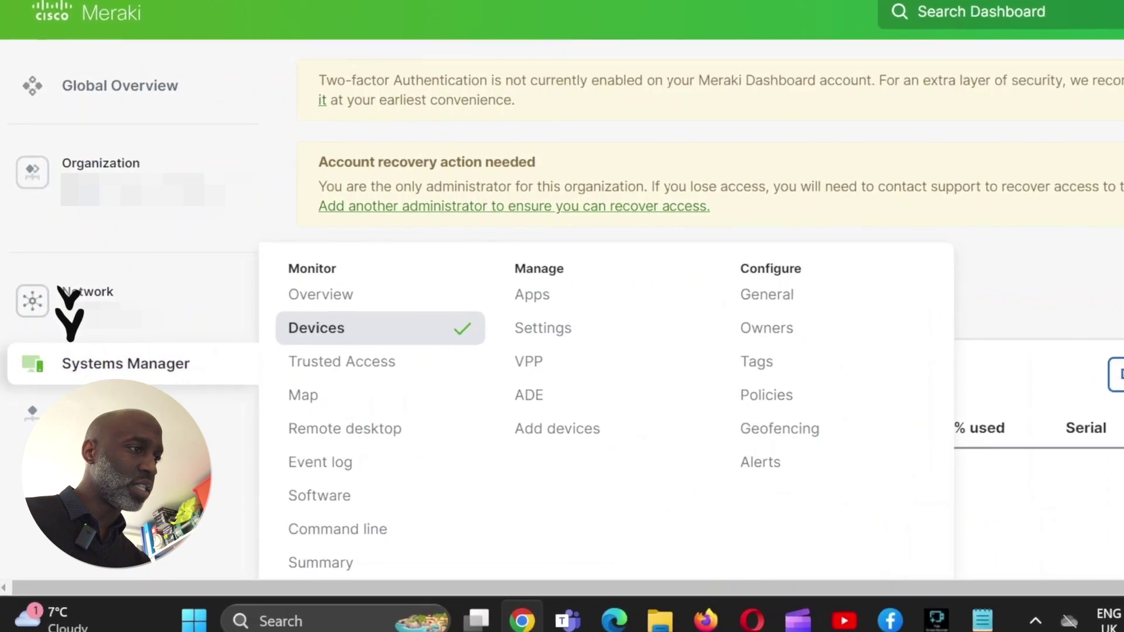
mouse_move(94, 437)
left_click(660, 143)
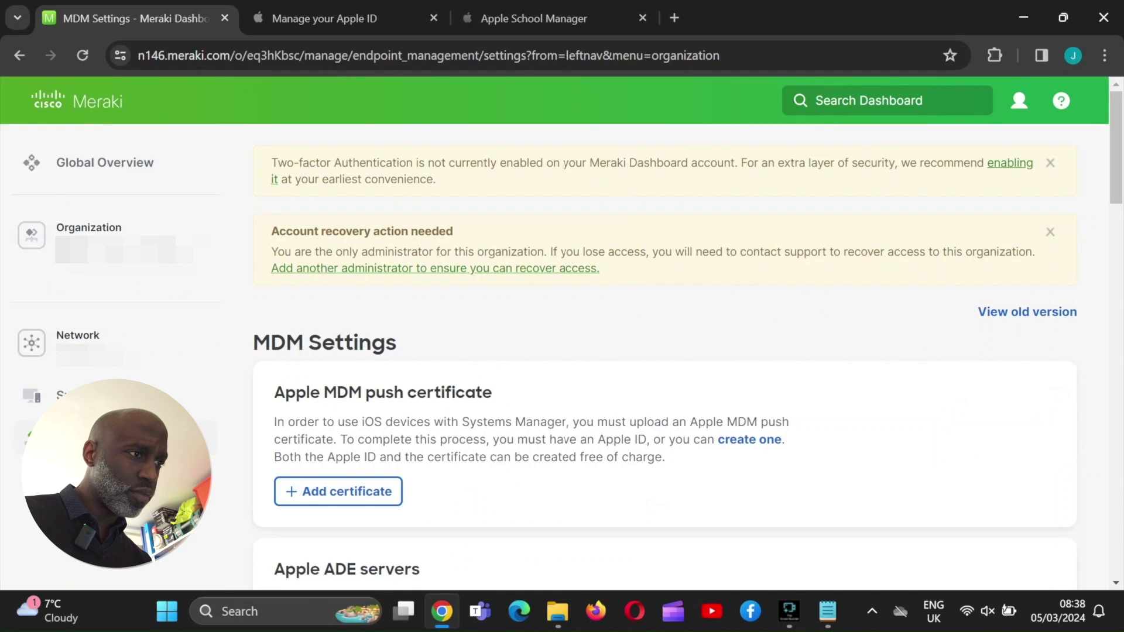
scroll(656, 506, "down", 4)
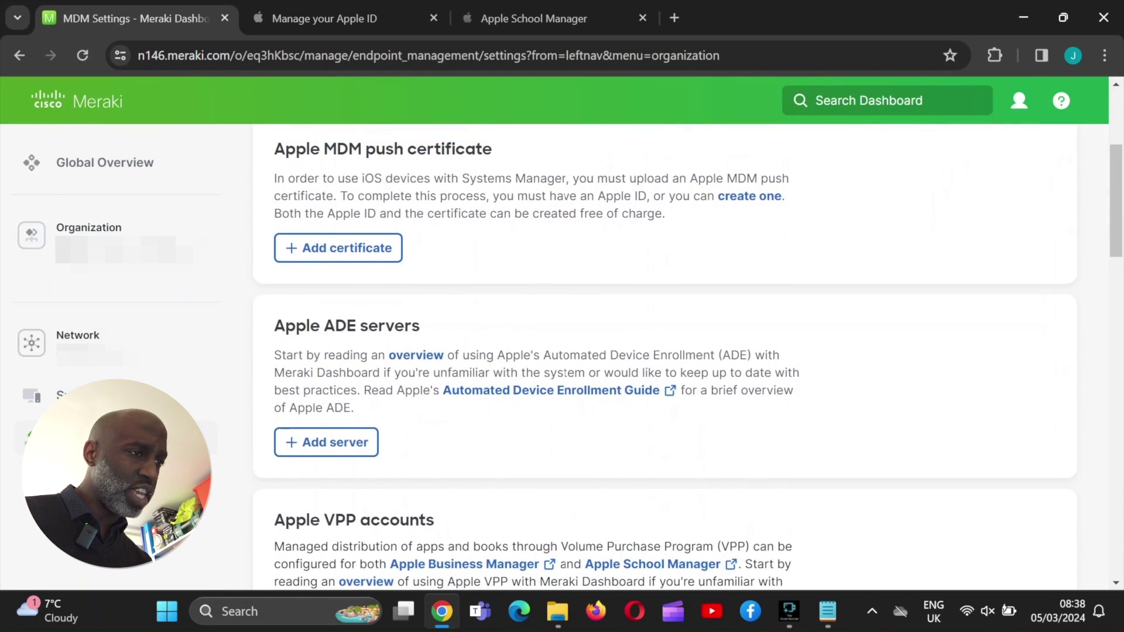
scroll(565, 388, "up", 1)
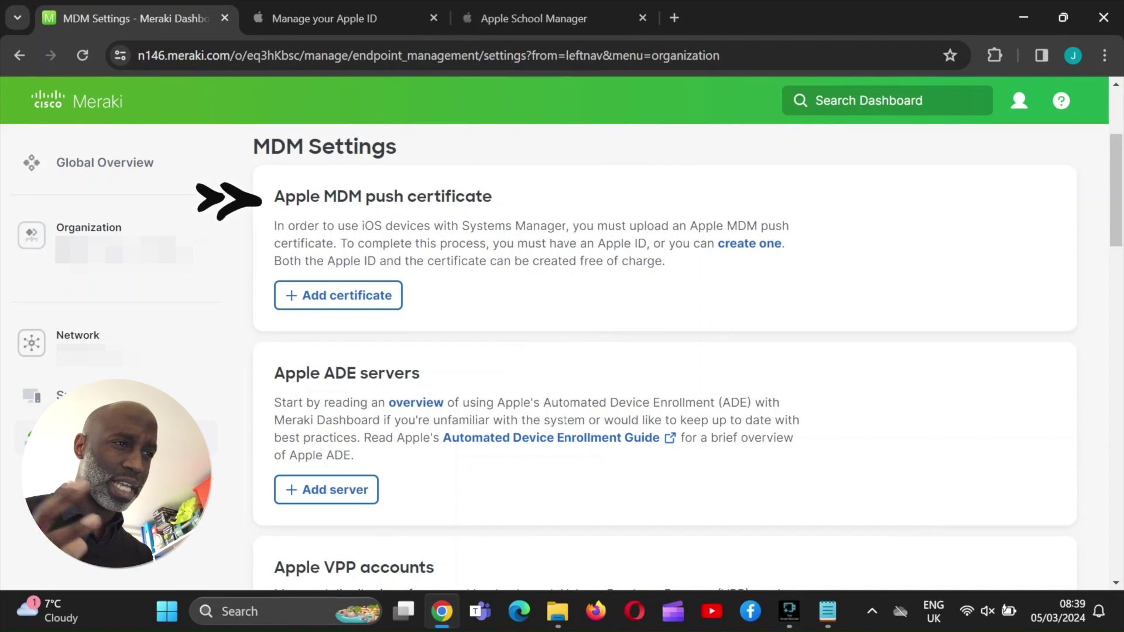
scroll(666, 351, "down", 1)
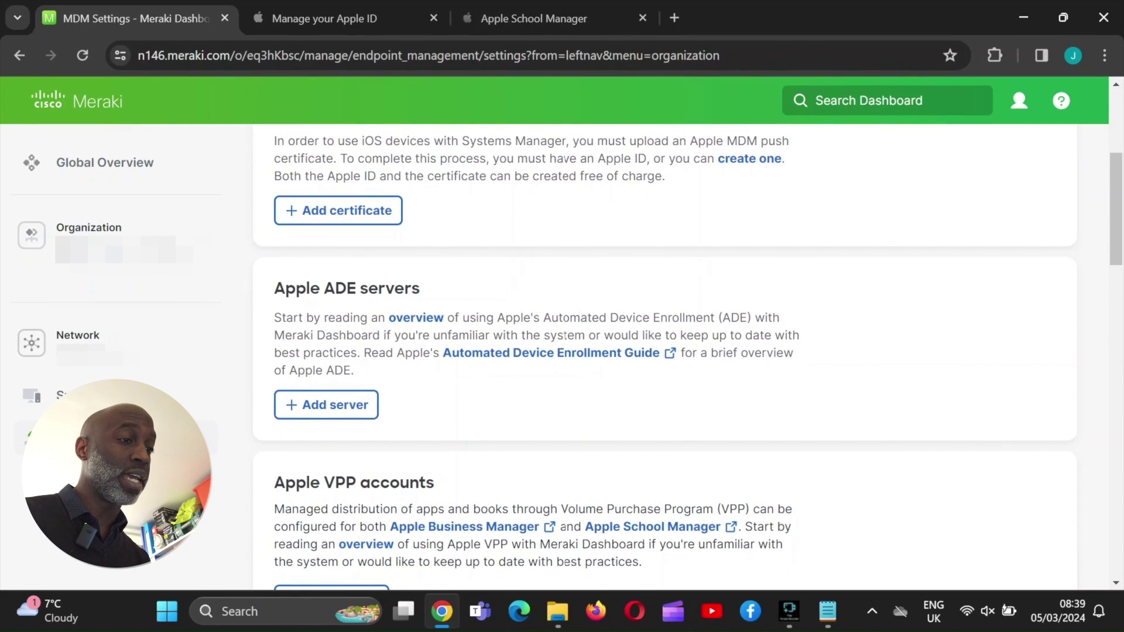
scroll(666, 352, "down", 2)
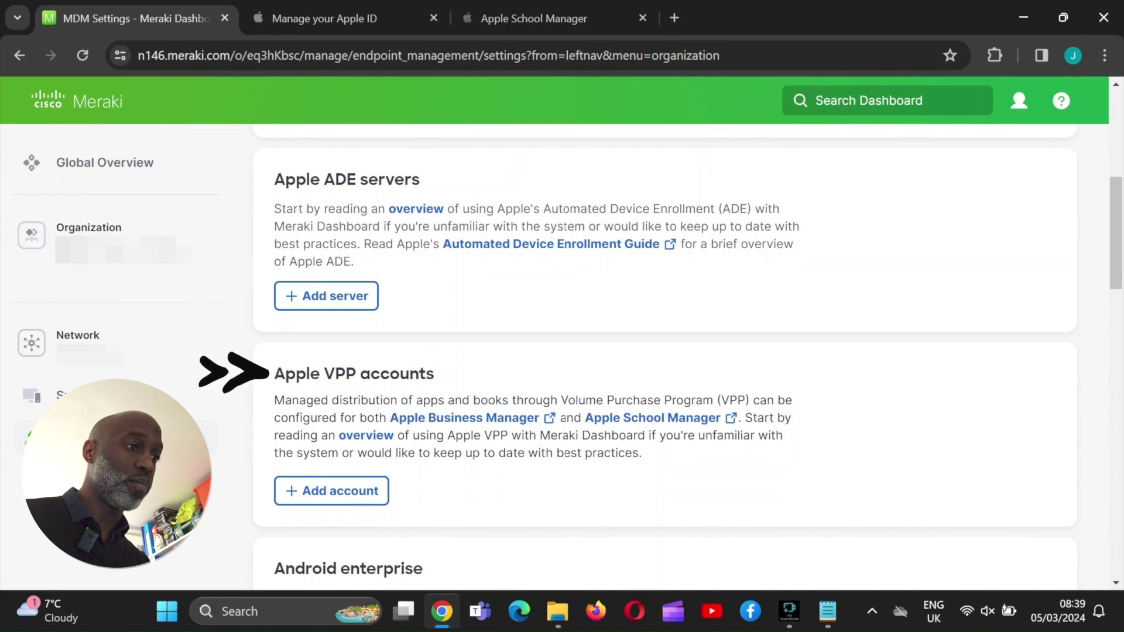
scroll(665, 351, "up", 5)
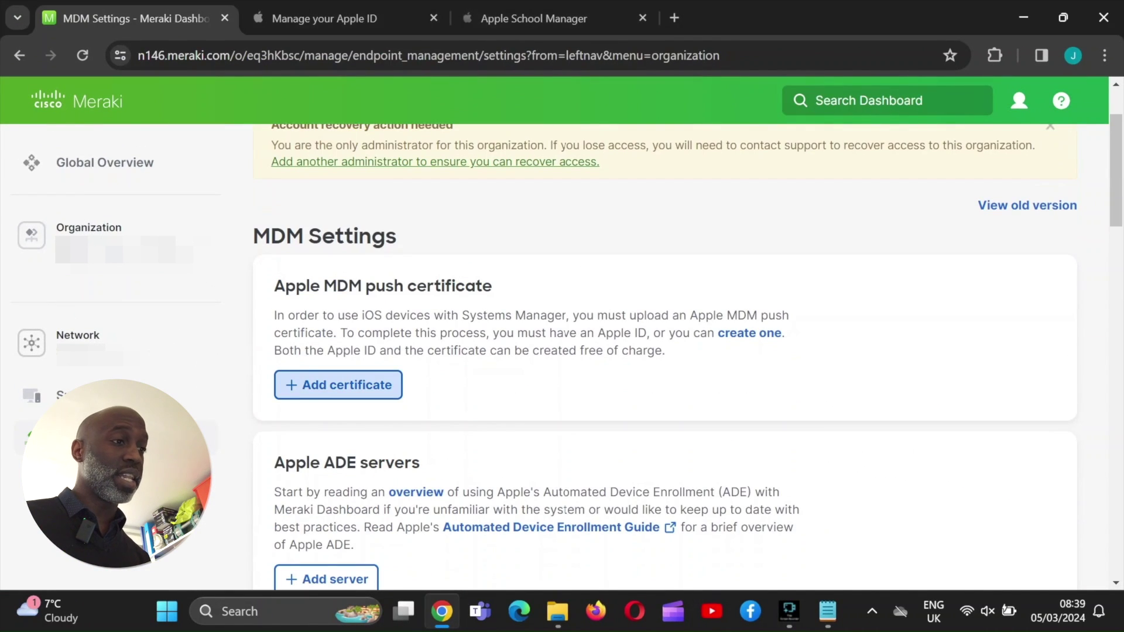
Start adding an Apple MDM push certificate and save Meraki_Apple_CSR.csr in a new folder inside Downloads
left_click(338, 384)
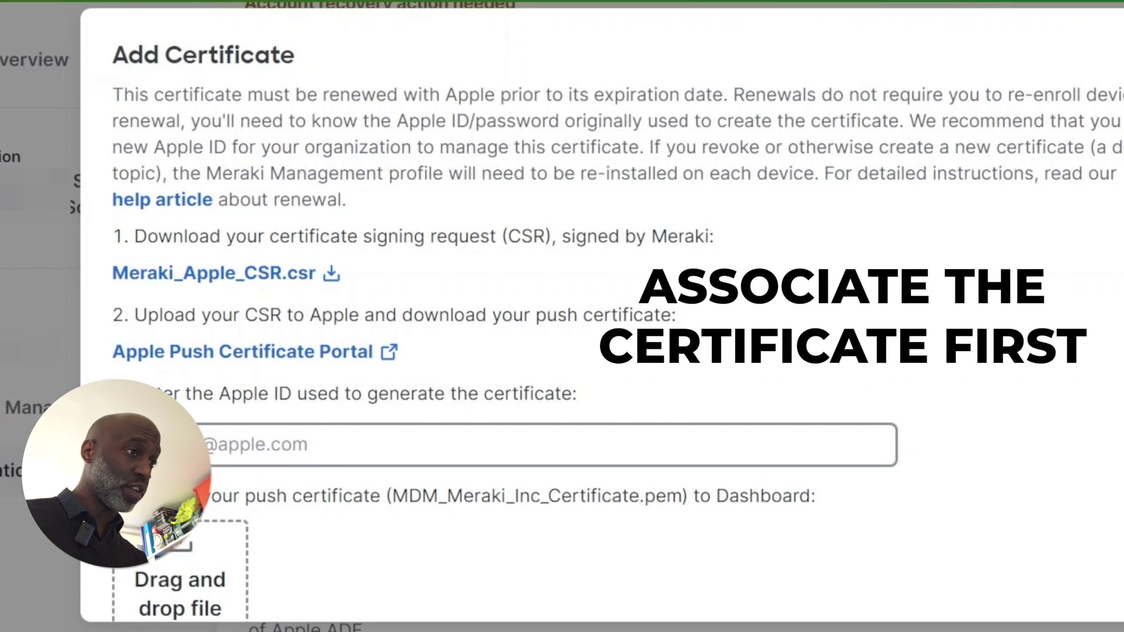
left_click(213, 273)
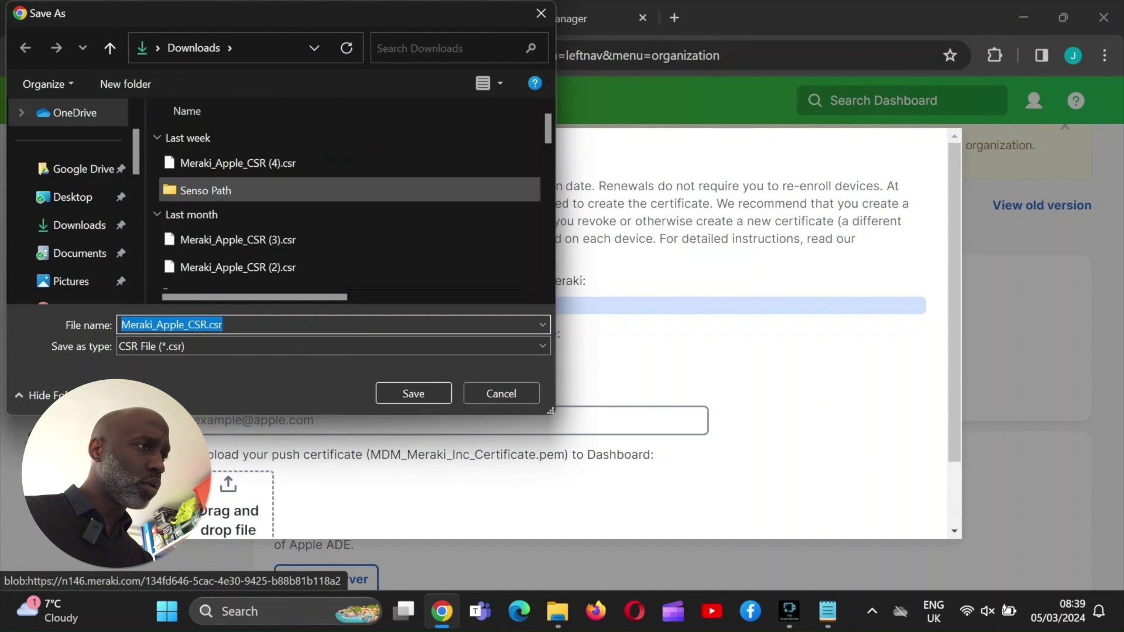
left_click(124, 84)
type("St")
key("Caps_Lock")
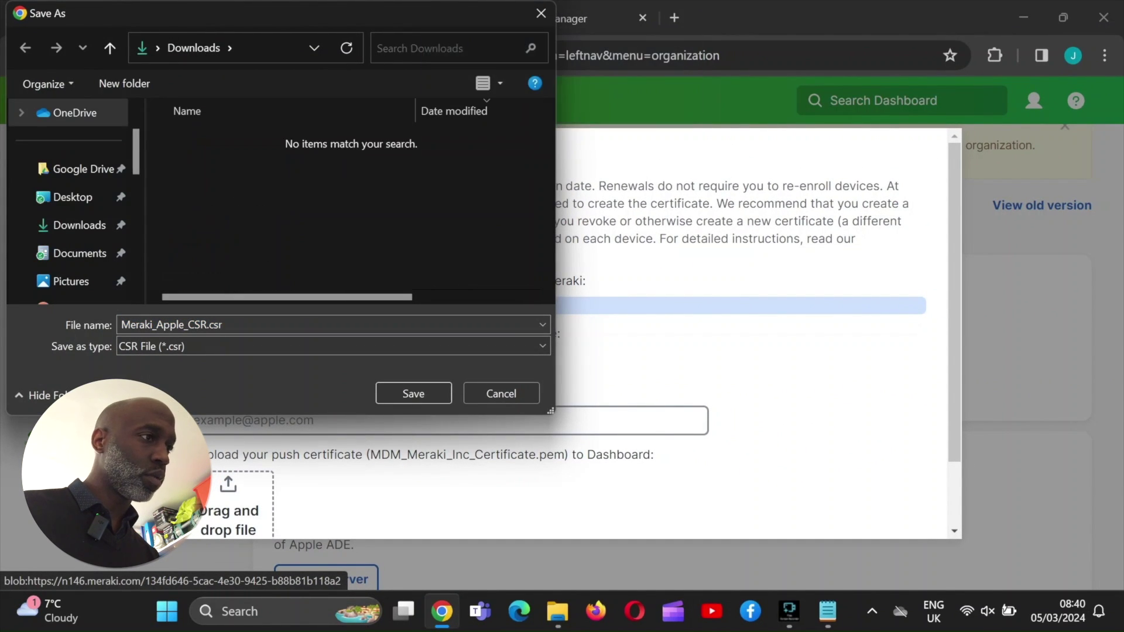
key("Return")
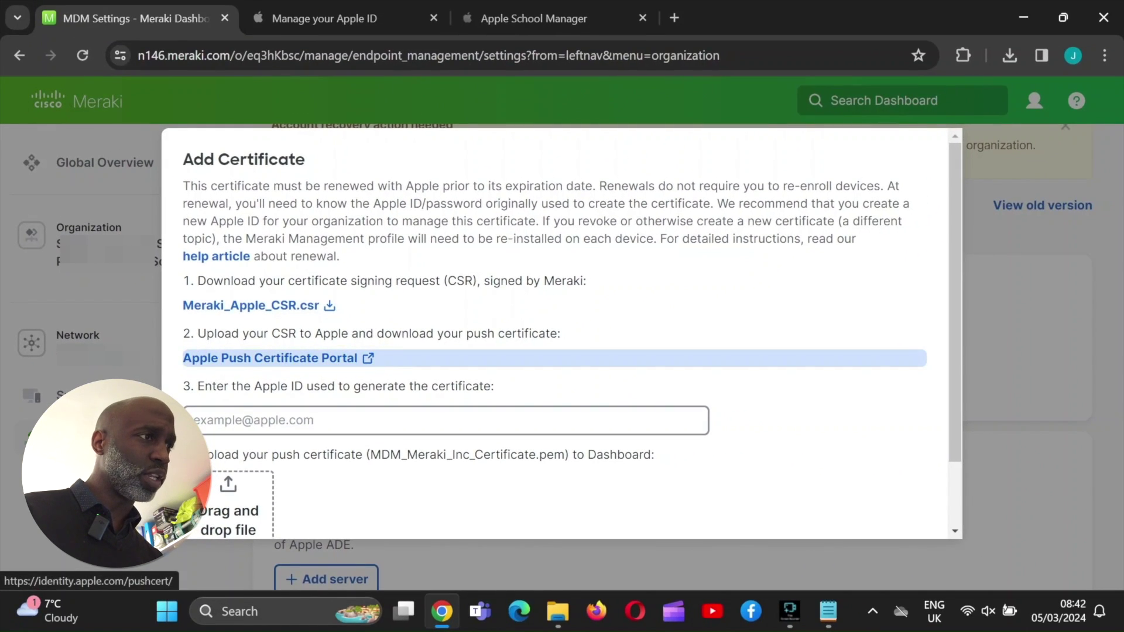
Open the Apple Push Certificate Portal and sign in with the Apple ID and account password from the notes
left_click(270, 357)
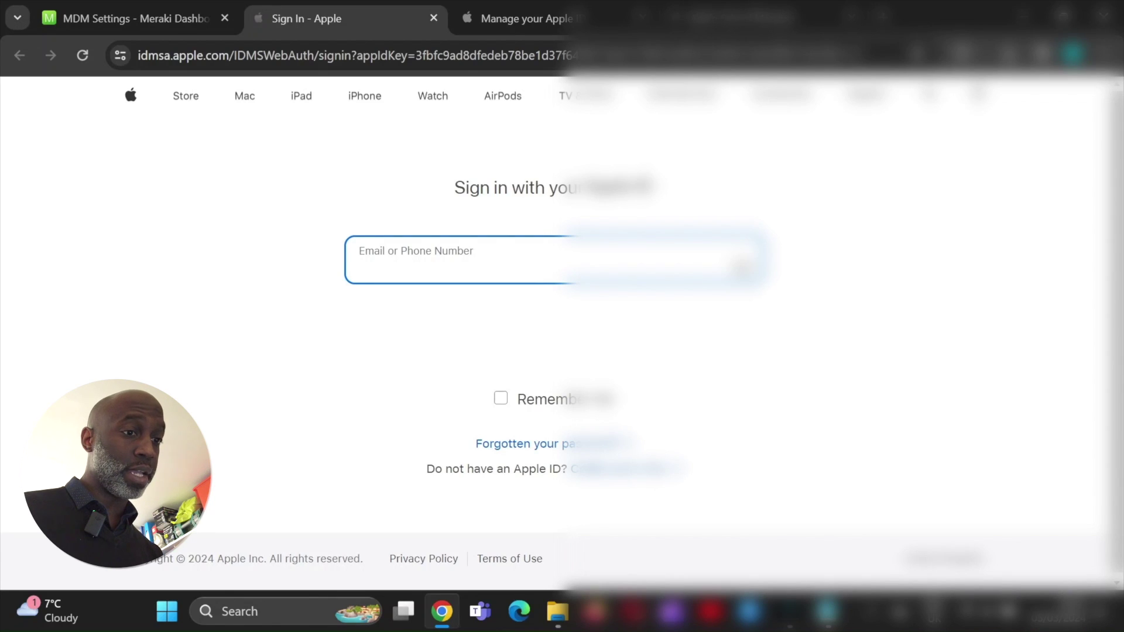
left_click(827, 611)
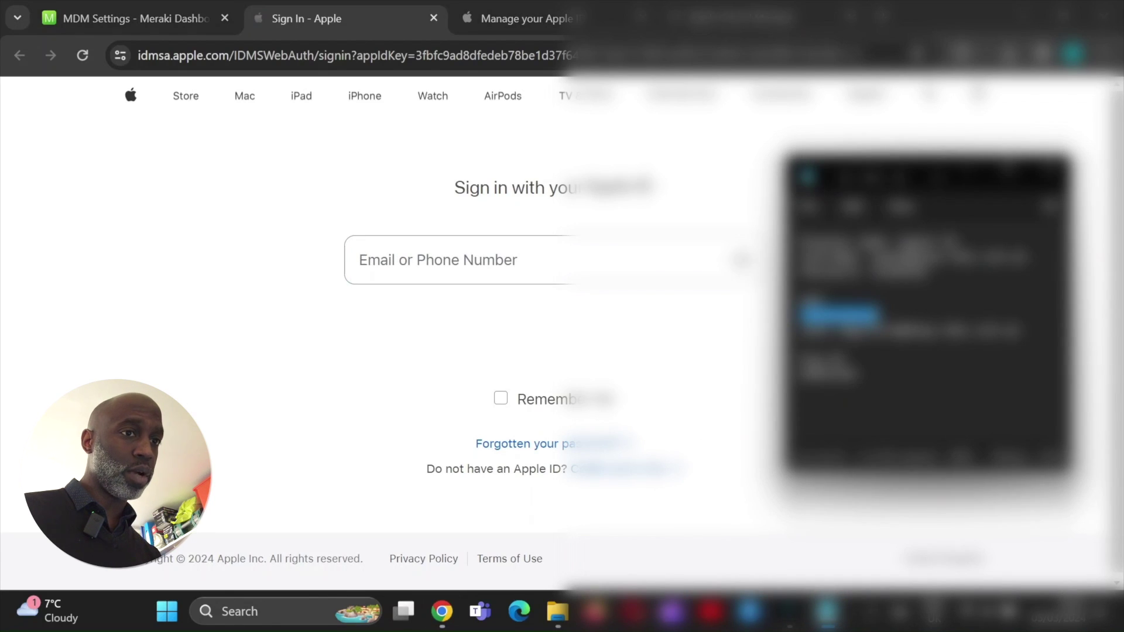
left_click_drag(1022, 330, 801, 330)
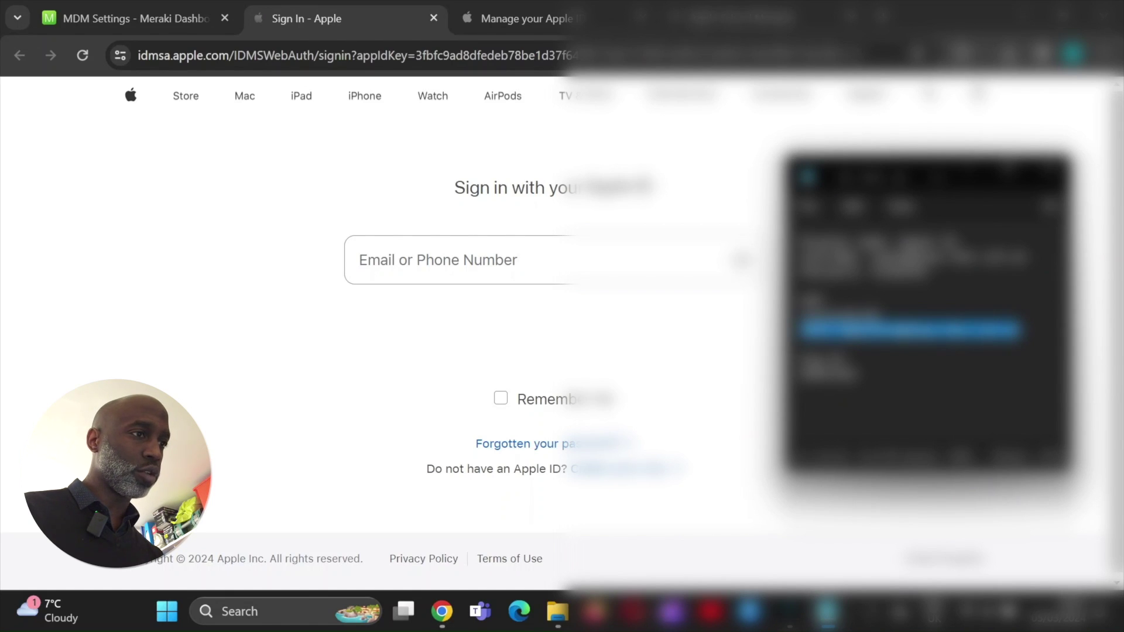
left_click(643, 259)
key("ctrl+v")
key("Return")
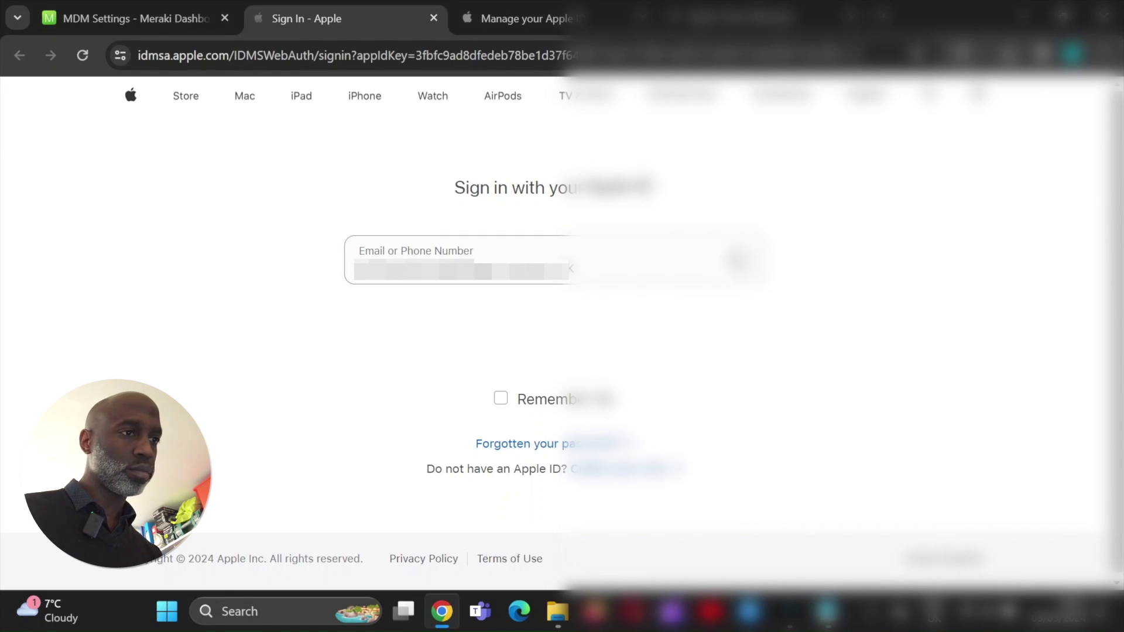
key("Return")
key("alt+Tab")
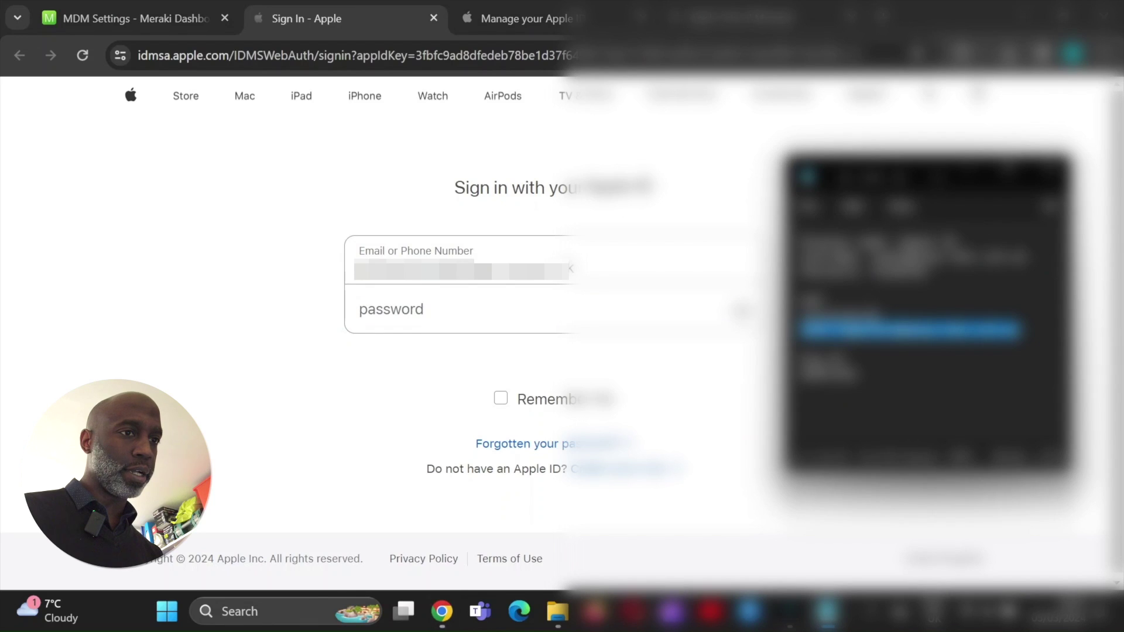
key("alt+Tab")
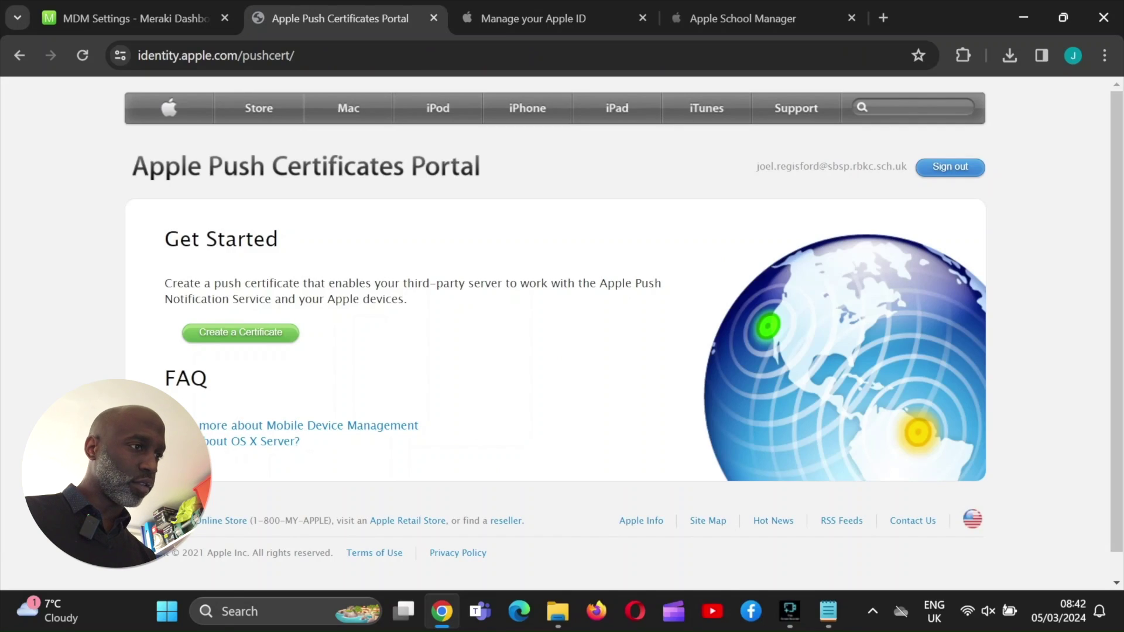
Start creating a push certificate in the Apple Push Certificates Portal and accept the terms and conditions
left_click(240, 332)
scroll(561, 334, "down", 4)
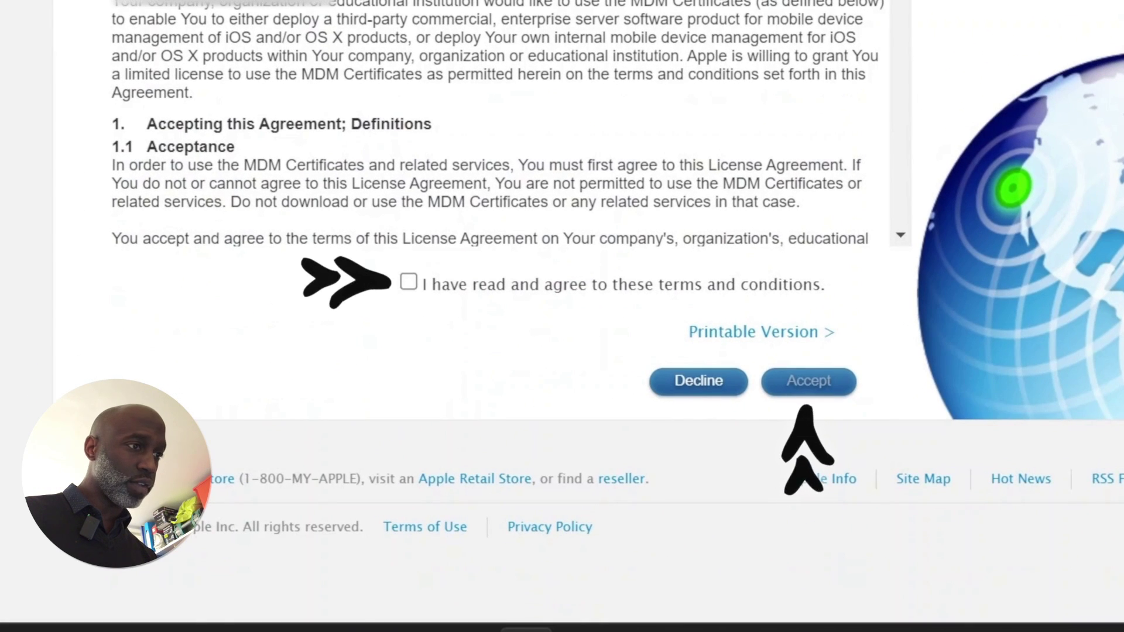
left_click(408, 282)
left_click(808, 381)
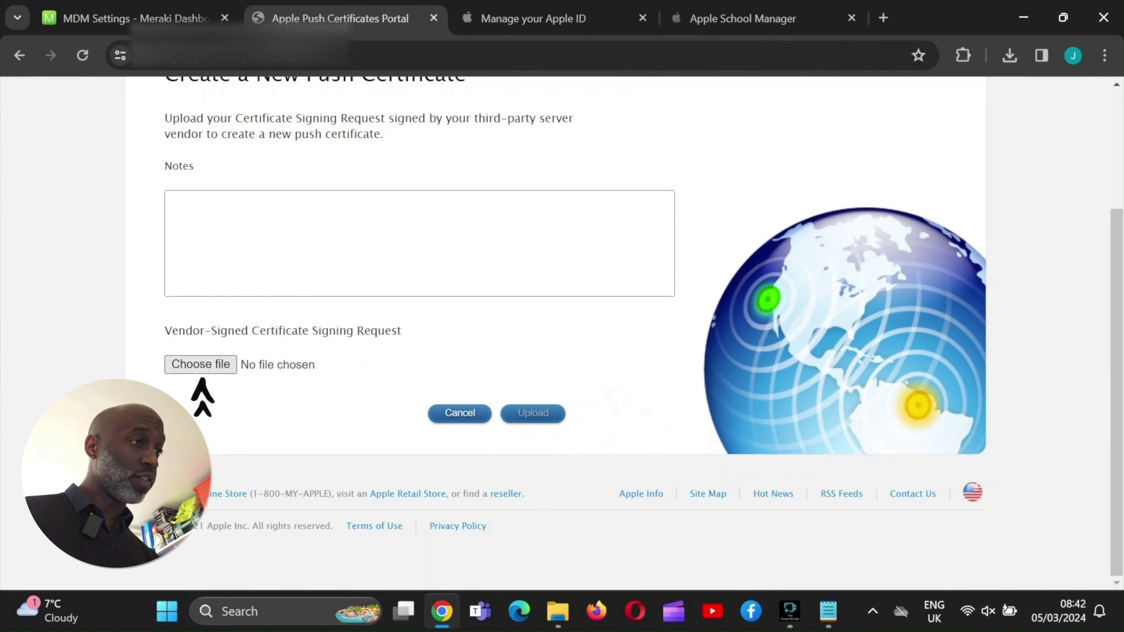
Upload Meraki_Apple_CSR.csr from the St B folder in Downloads and save MDM_ Meraki Inc._Certificate.pem in the same folder
left_click(200, 364)
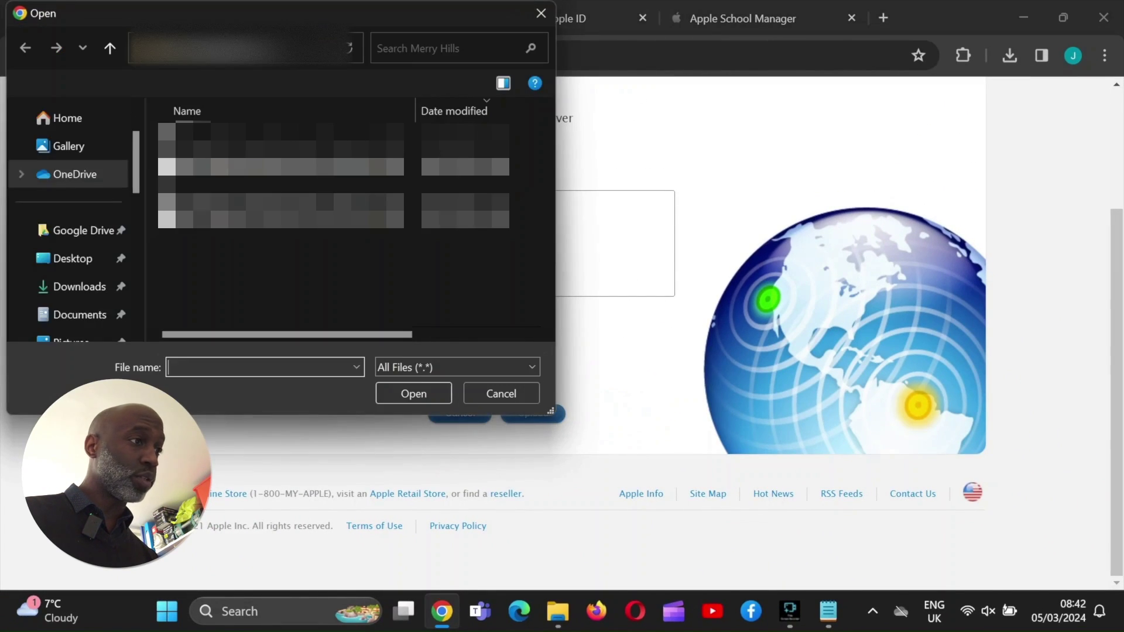
left_click(79, 225)
double_click(205, 162)
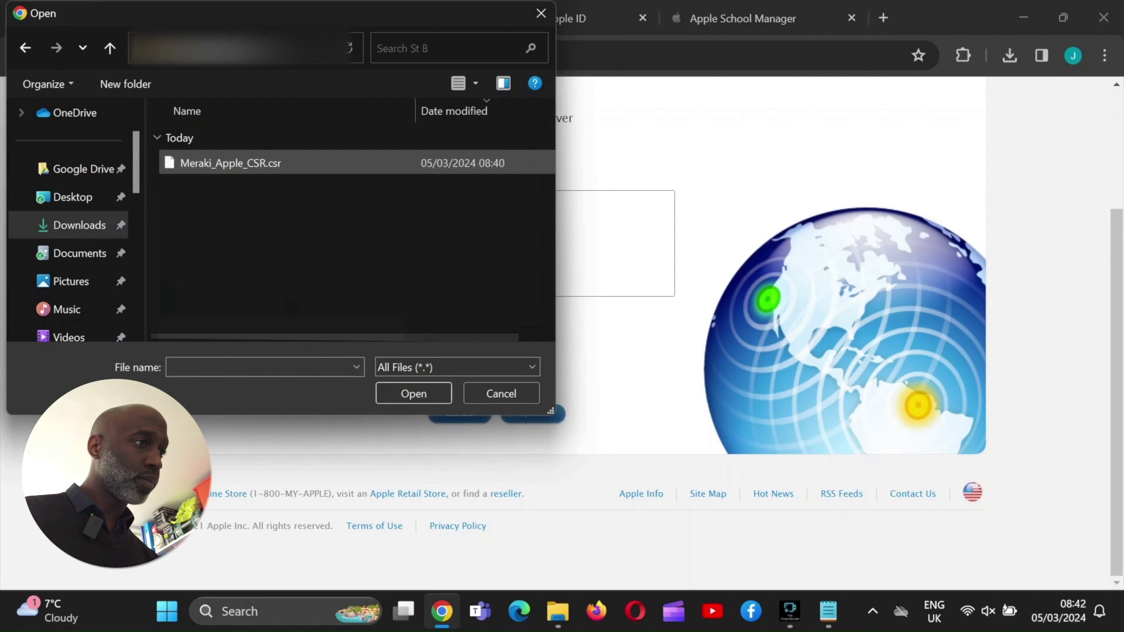
left_click(263, 163)
left_click(413, 394)
left_click(532, 412)
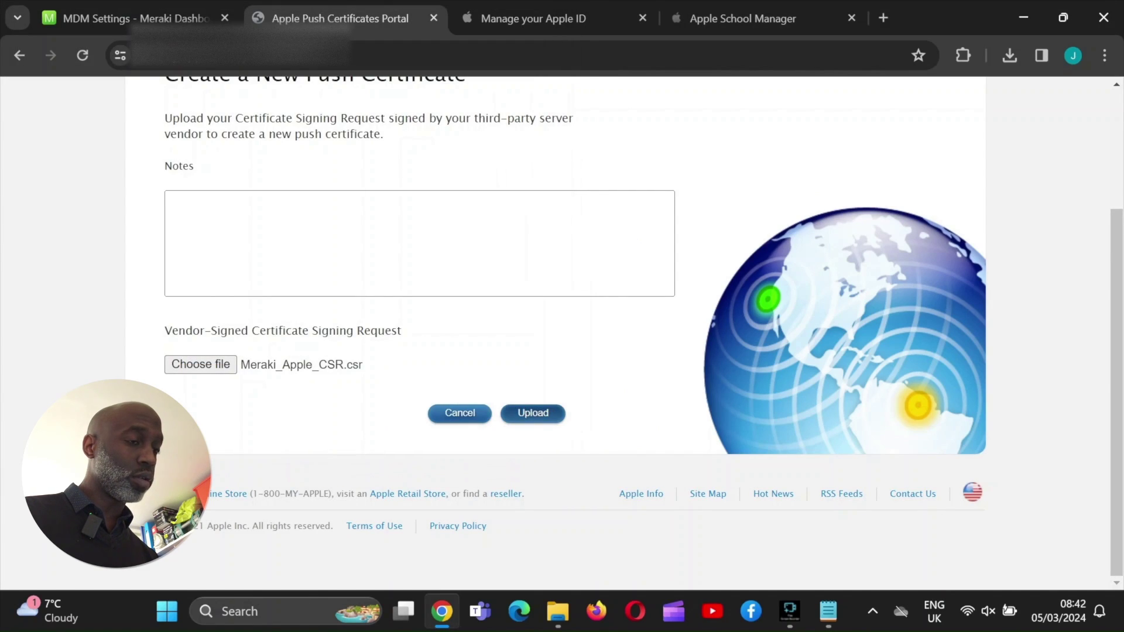
left_click(438, 369)
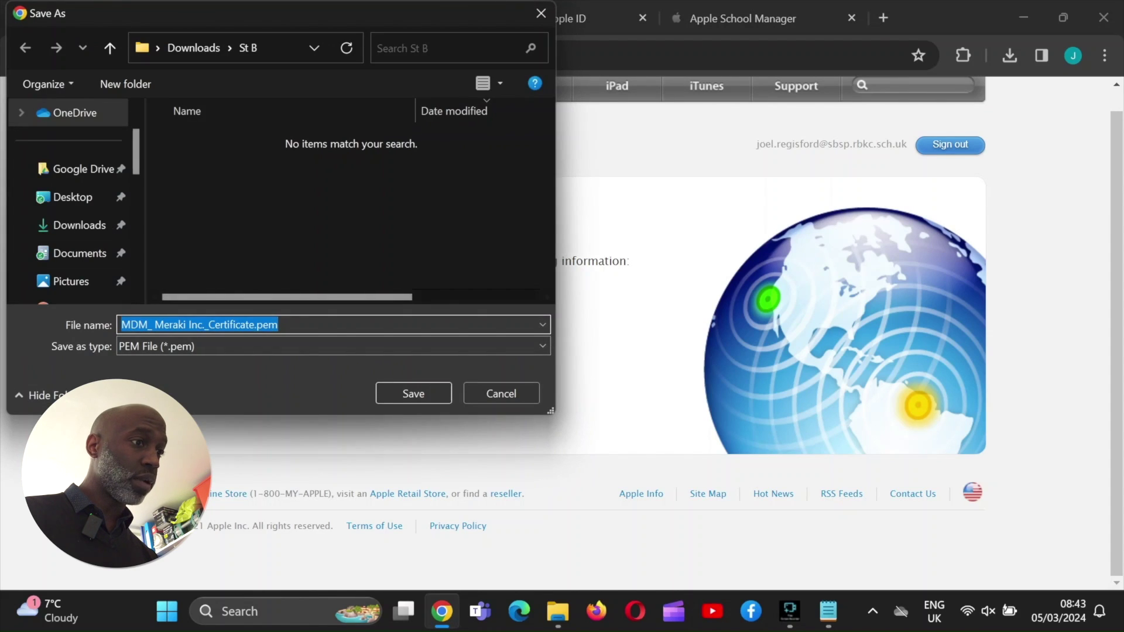
left_click(413, 393)
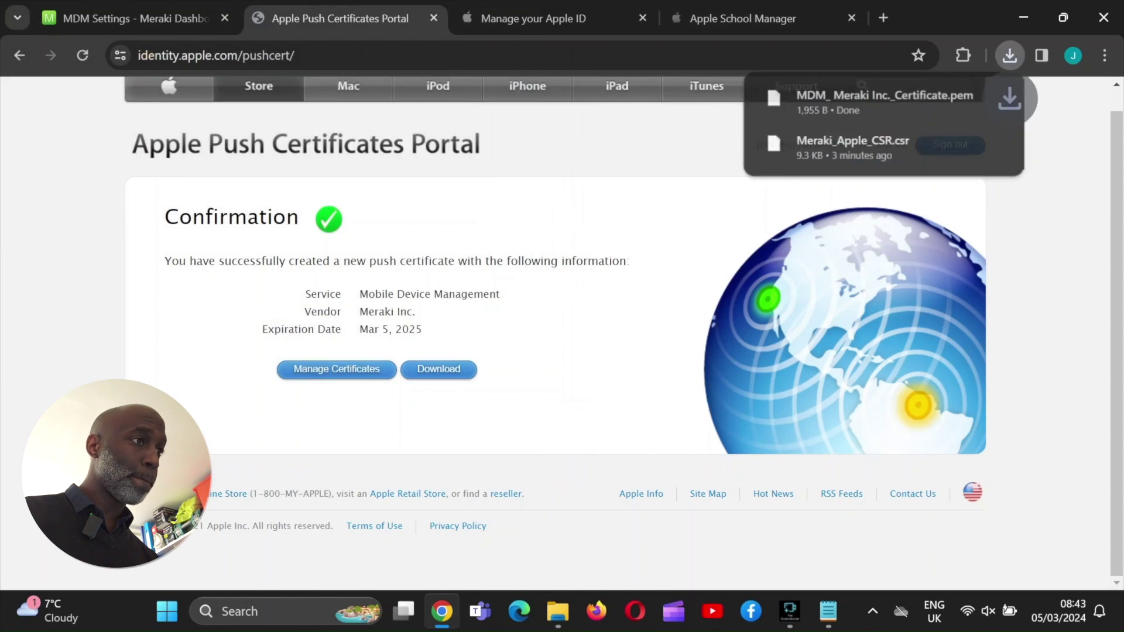
Return to the Meraki Add Certificate dialog and enter the Apple ID used for the certificate, copied from the notes
left_click(135, 18)
left_click(445, 419)
left_click(828, 611)
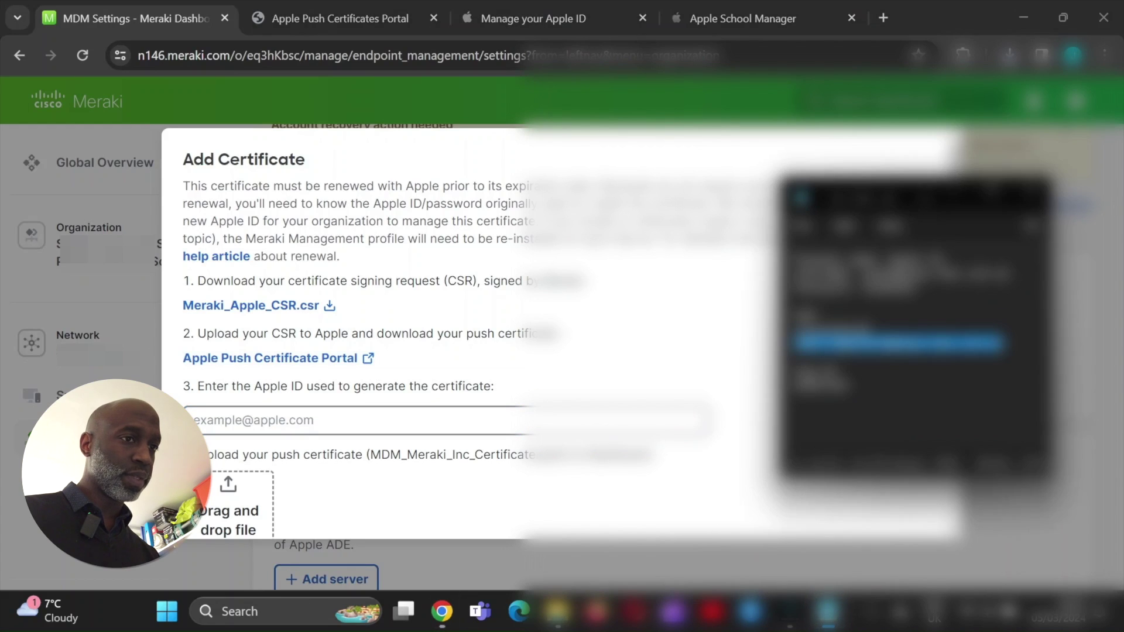
right_click(877, 331)
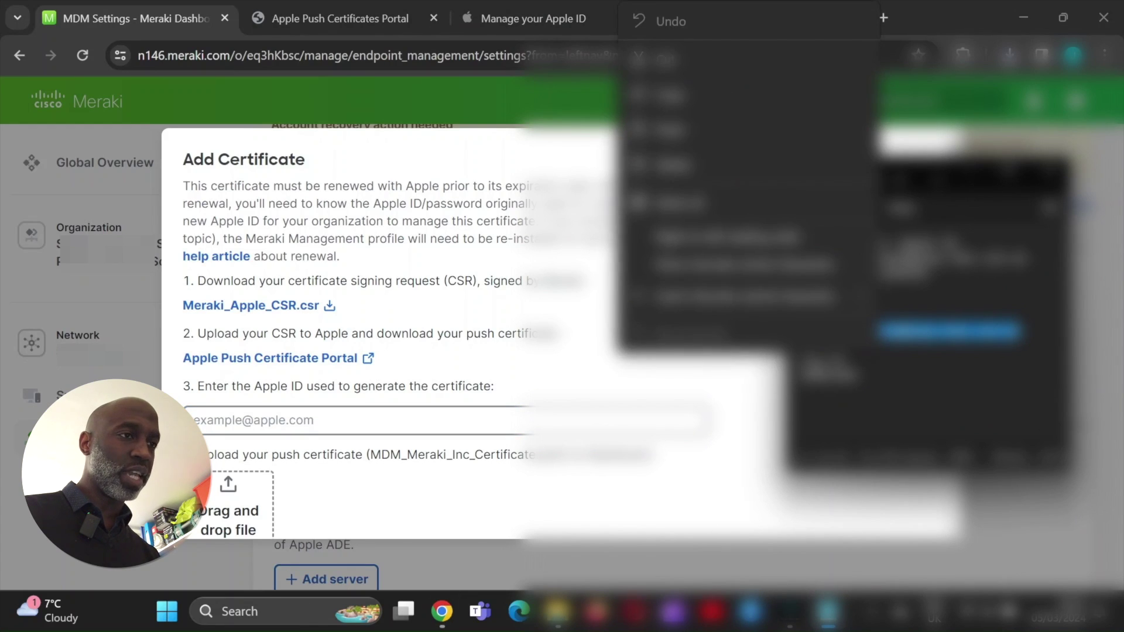
left_click(668, 94)
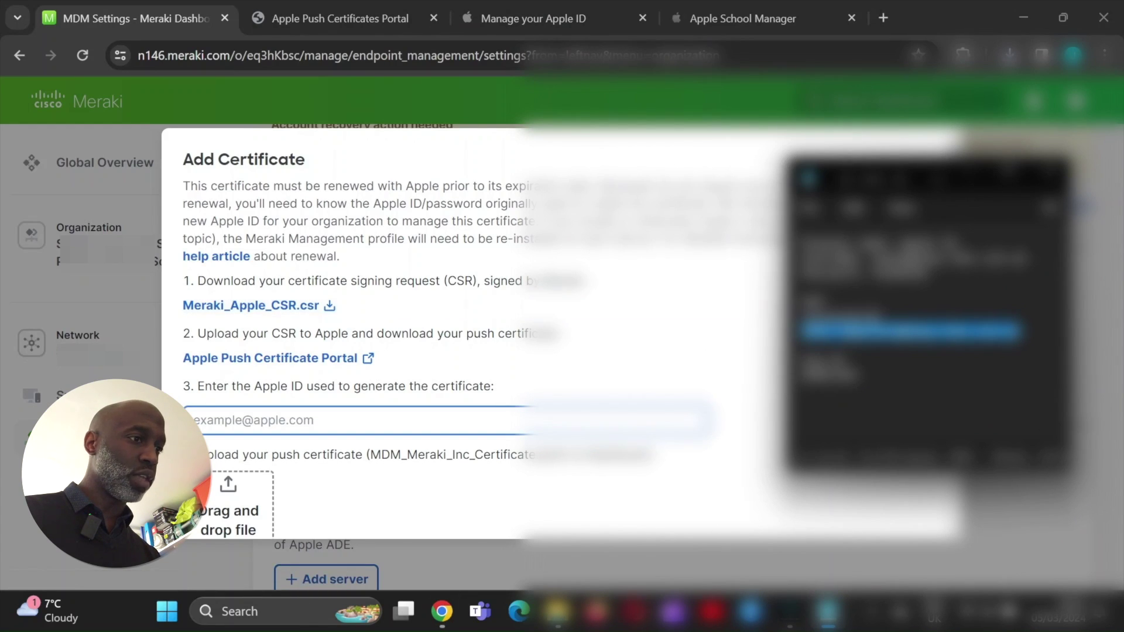
left_click(445, 420)
key("ctrl+v")
Upload MDM_ Meraki Inc._Certificate.pem as the push certificate and add it to the MDM settings
scroll(444, 333, "down", 2)
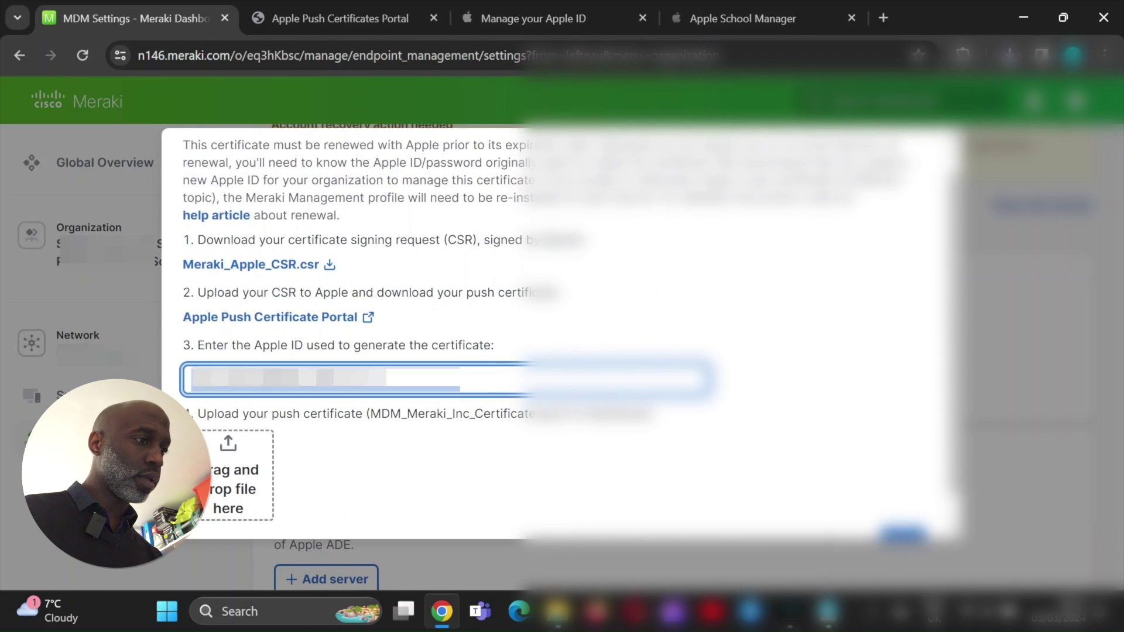
left_click(227, 435)
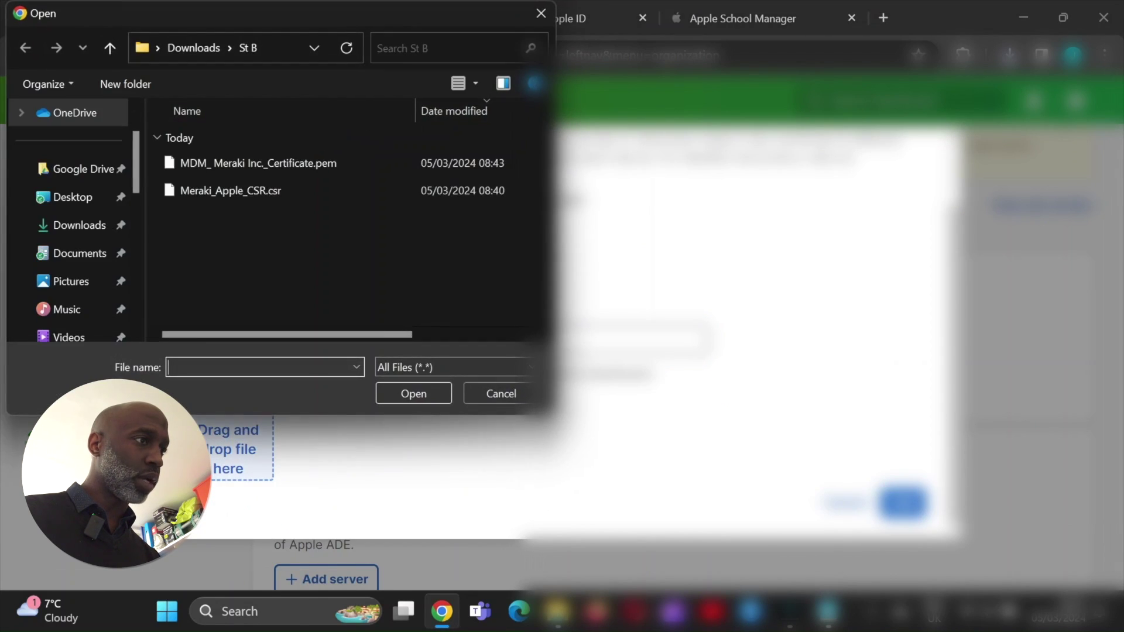
left_click(281, 163)
left_click(413, 394)
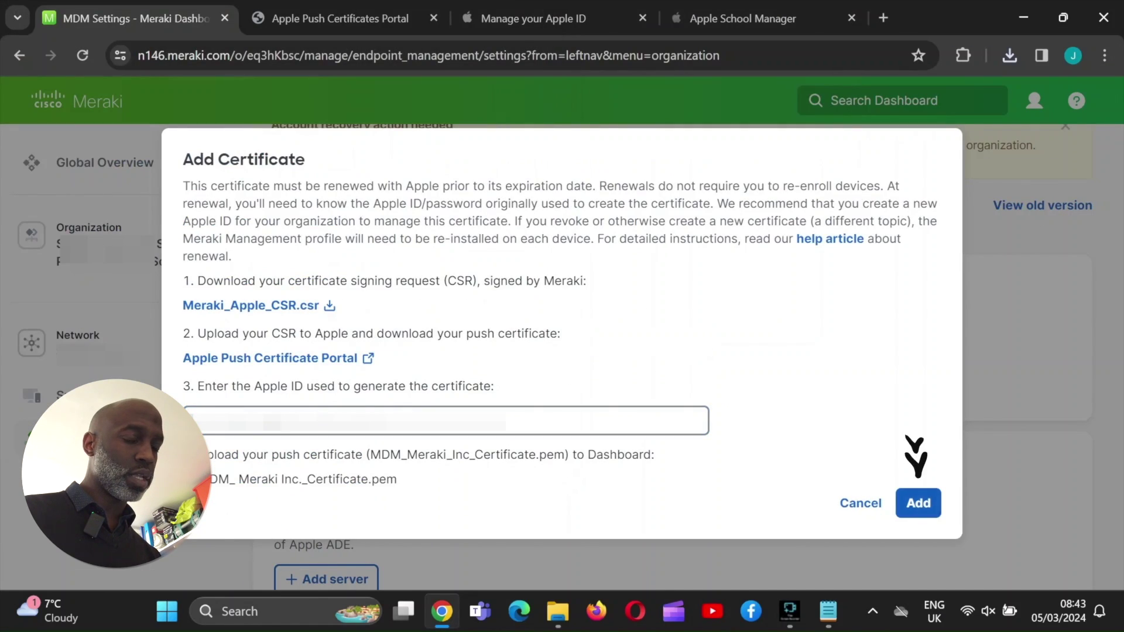
left_click(918, 502)
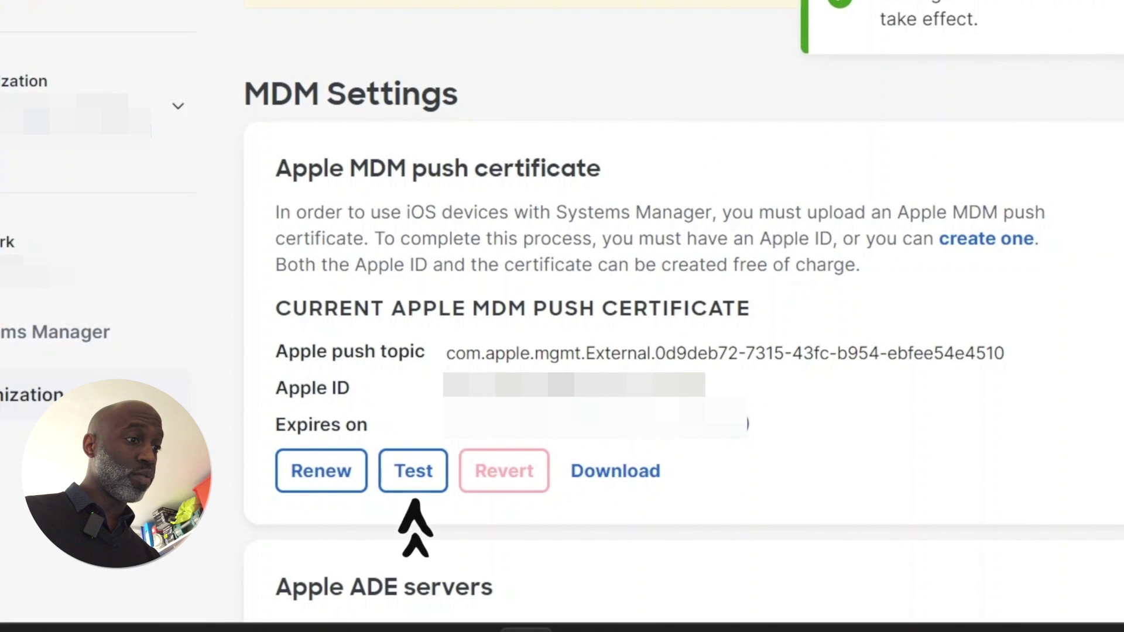
Test the added Apple MDM push certificate and look over its details and the Apple ADE servers section
left_click(413, 489)
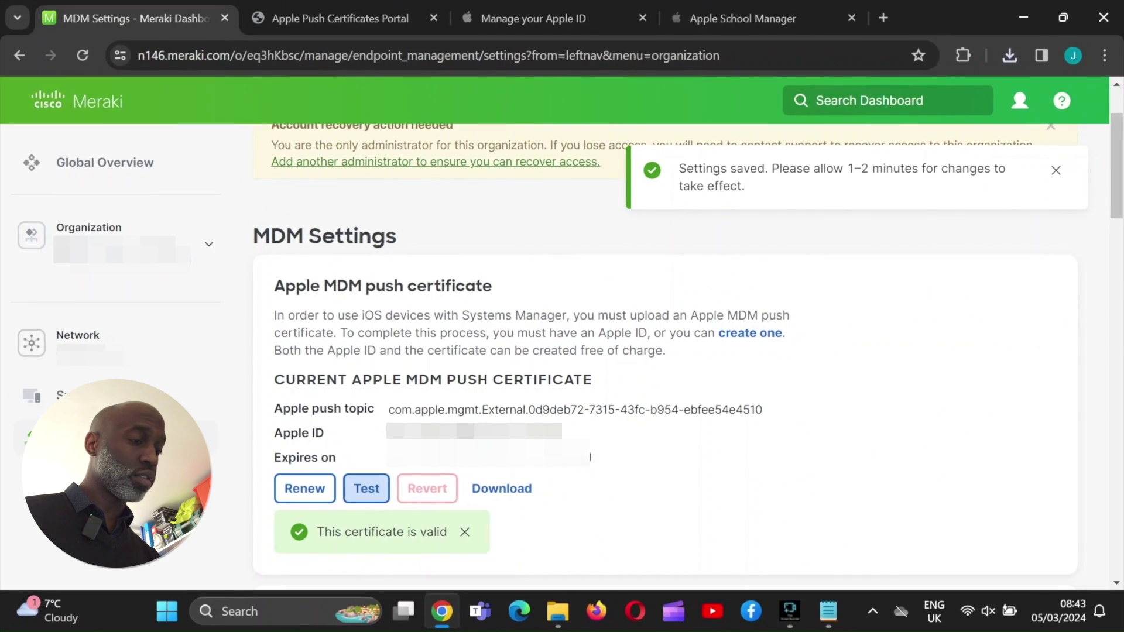
scroll(366, 488, "down", 3)
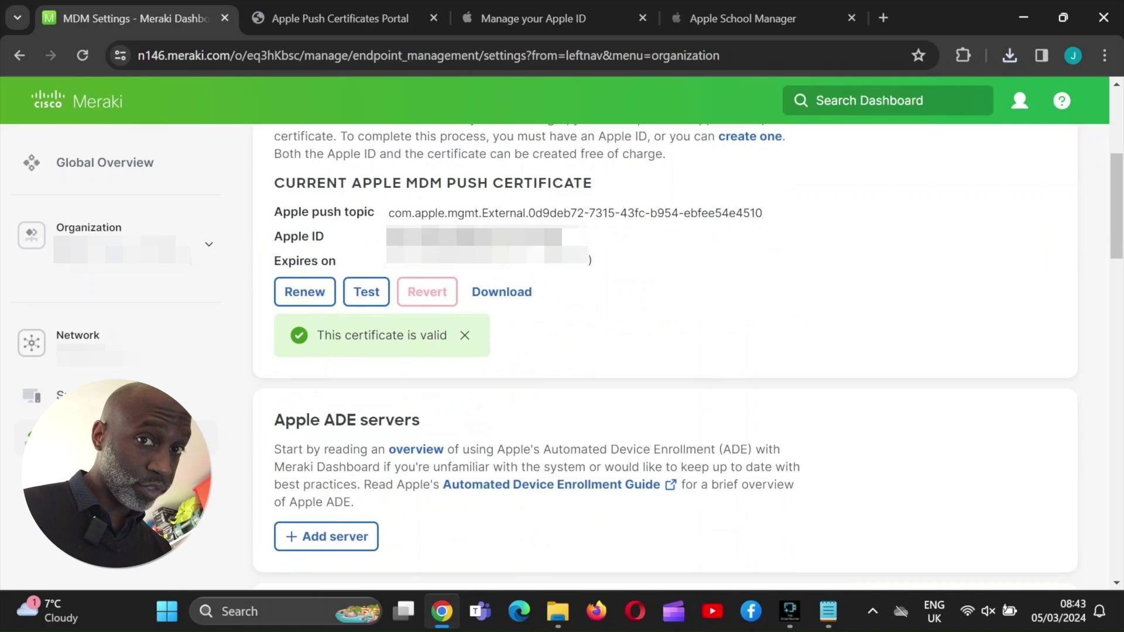
scroll(665, 356, "up", 3)
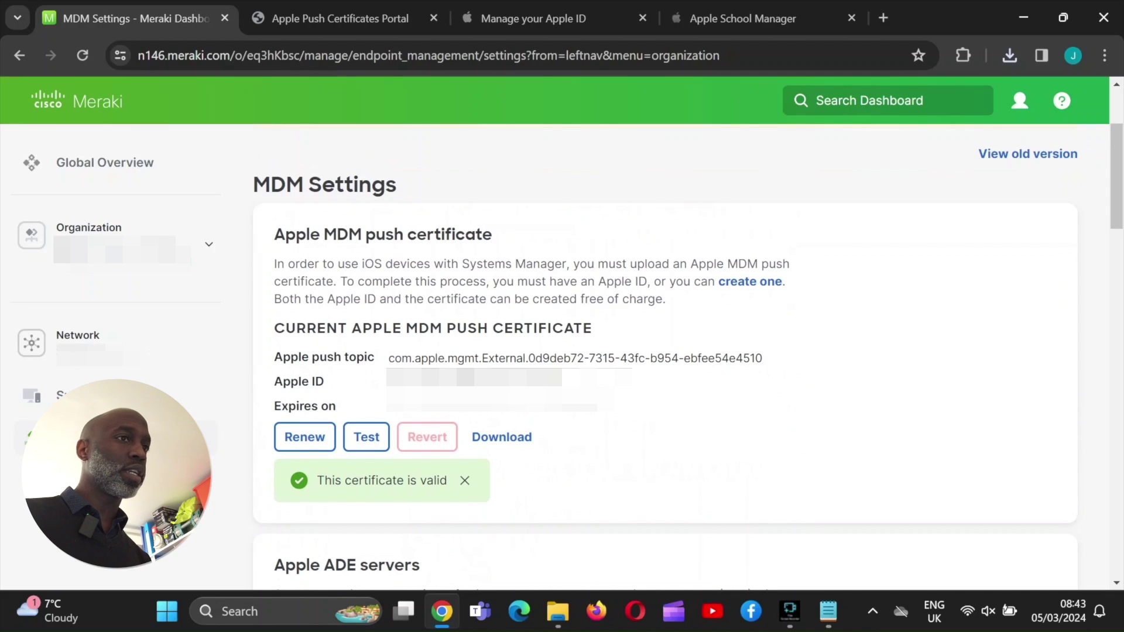
key("ctrl+Tab")
key("ctrl+Tab")
key("ctrl+Tab")
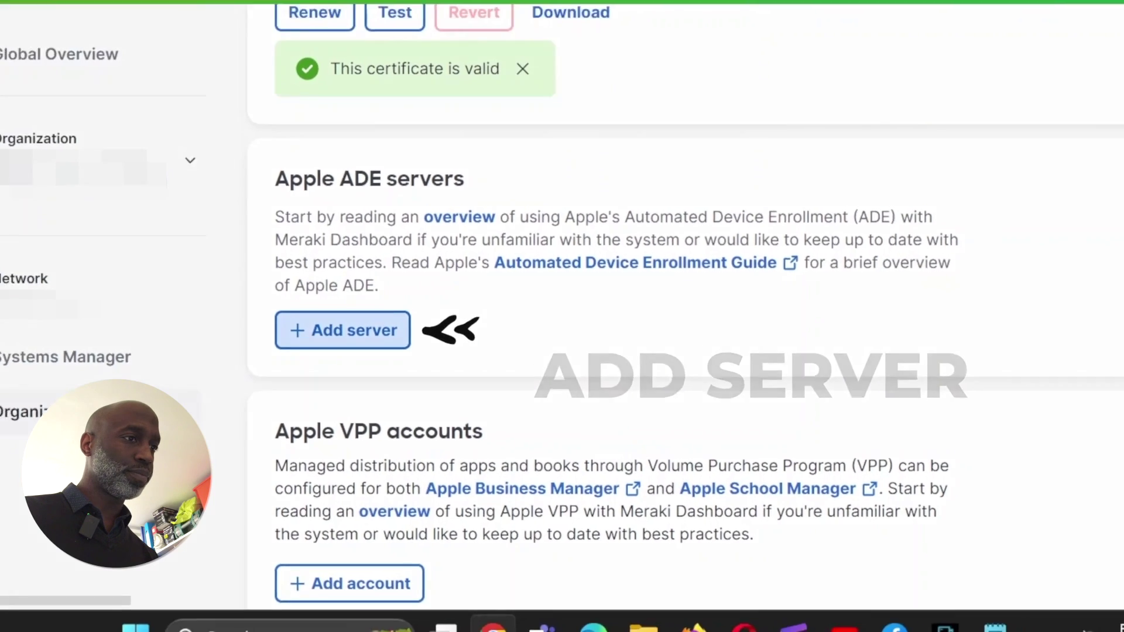
Start adding an Apple ADE server with the school's default network and save Meraki_Apple_ADE_cert.pem in Downloads > St B
left_click(352, 301)
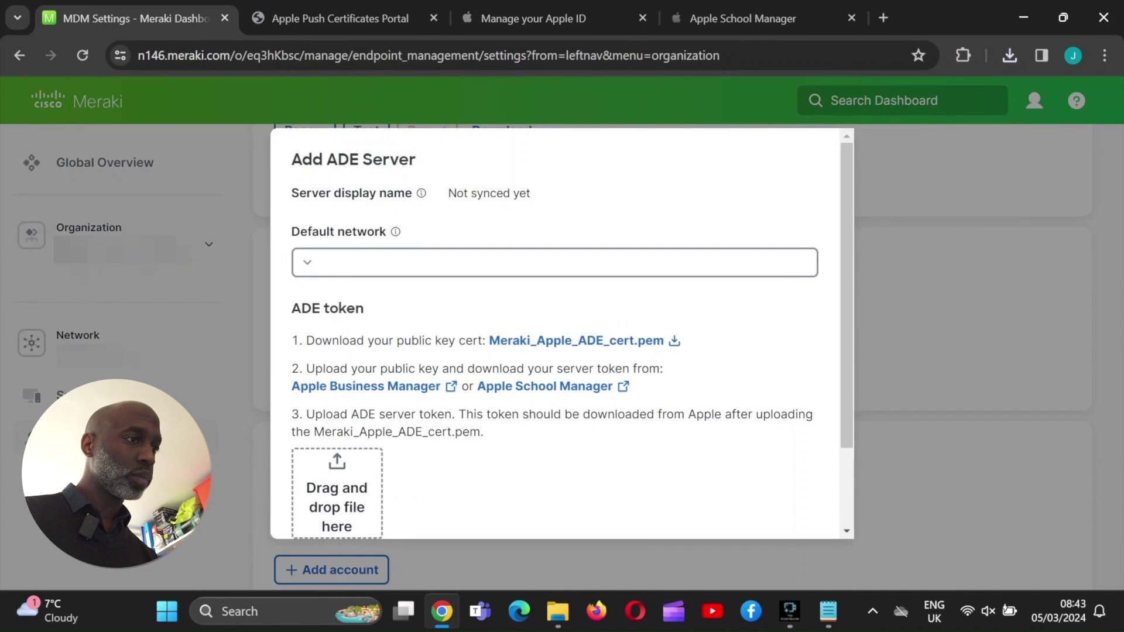
left_click(554, 262)
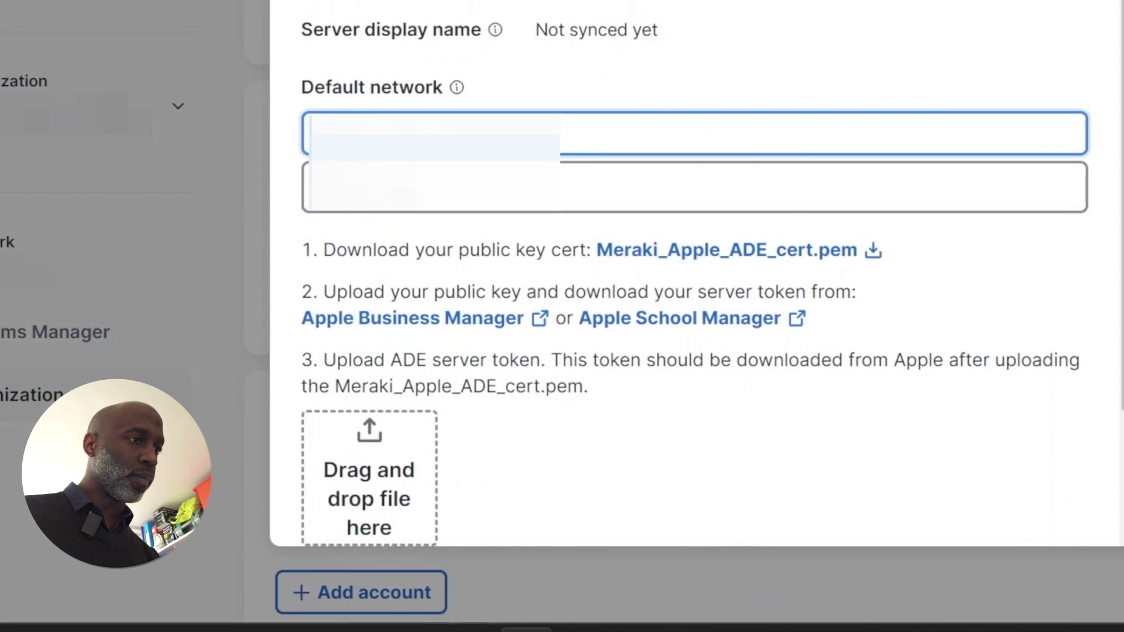
left_click(554, 297)
left_click(738, 250)
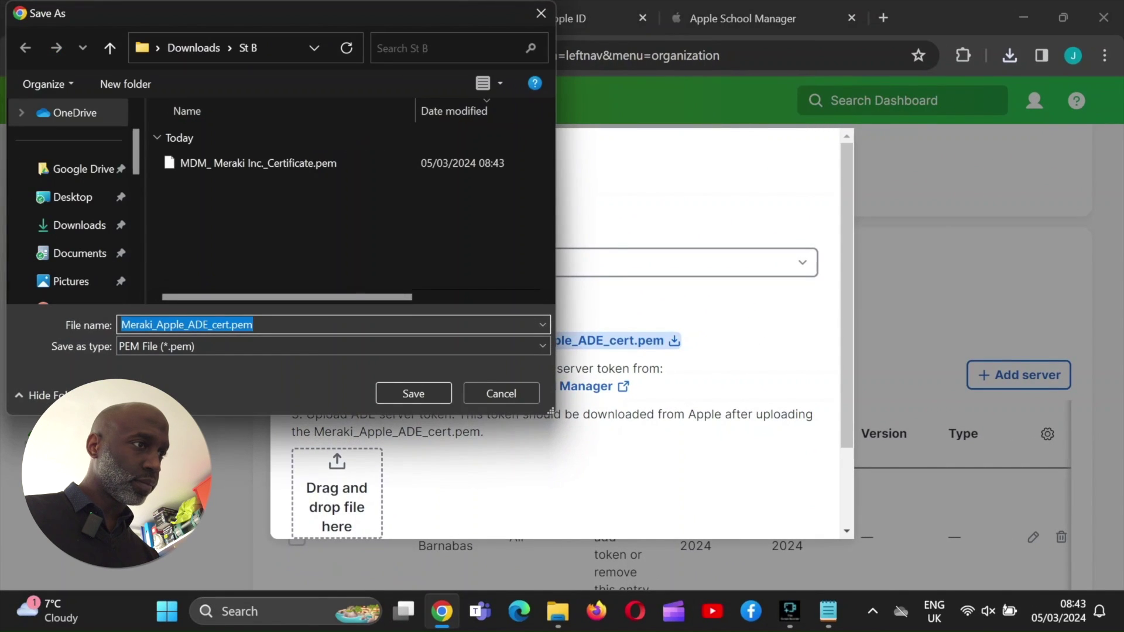
left_click(412, 393)
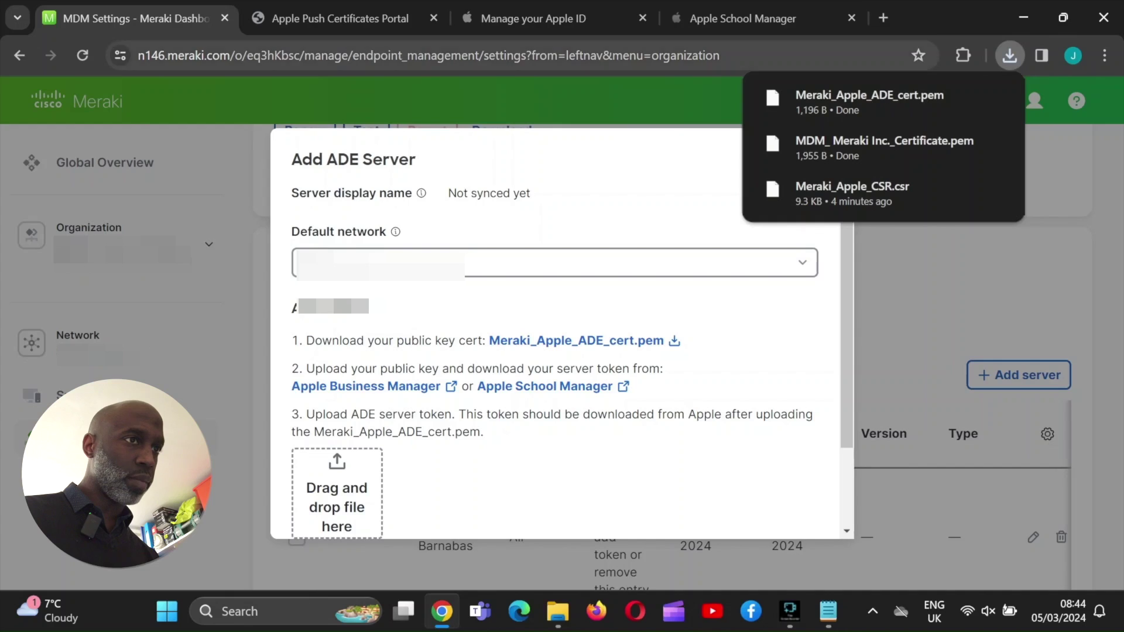
Switch to Apple School Manager, start a new MDM server in the preferences and name it ST B MDM Server
key("ctrl+4")
left_click(761, 18)
left_click(742, 116)
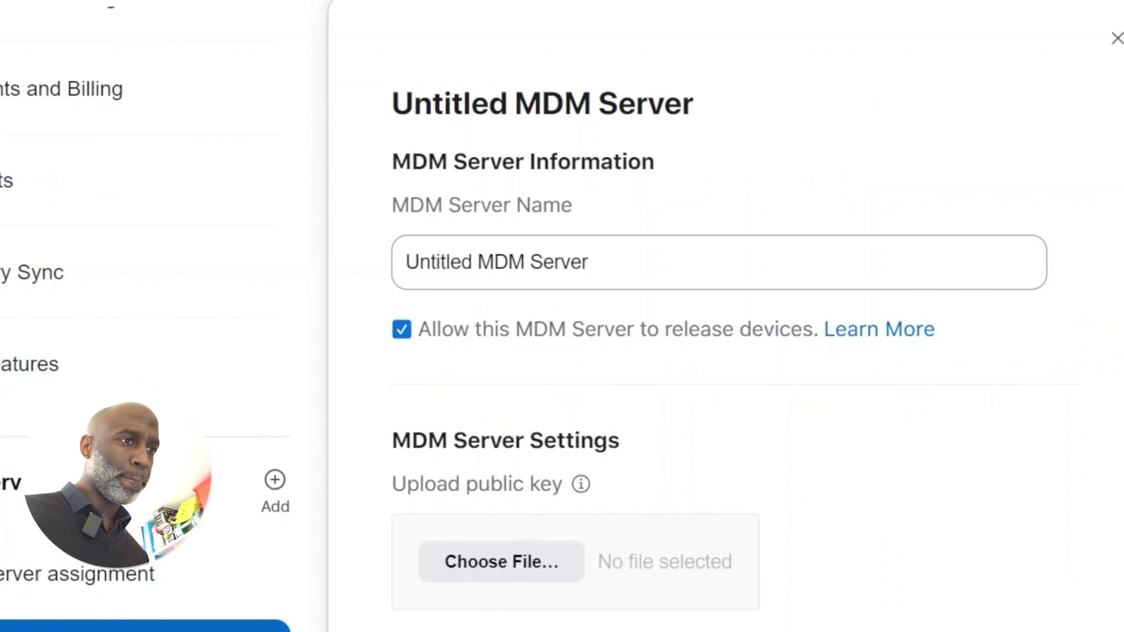
left_click(821, 261)
key("Caps_Lock")
key("Caps_Lock")
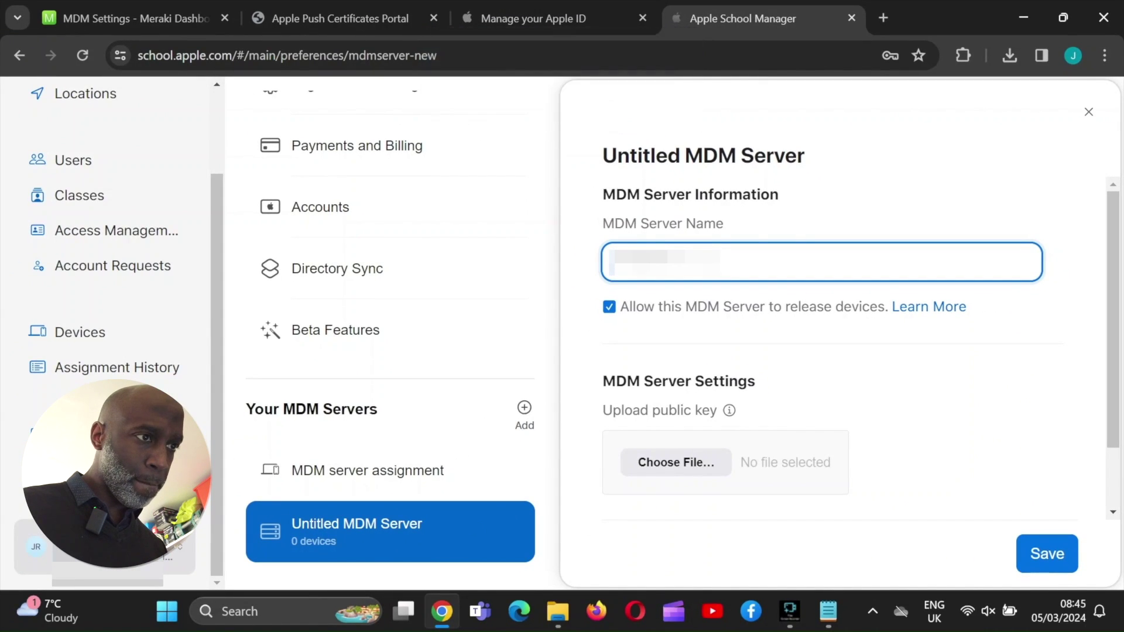
Upload Meraki_Apple_ADE_cert.pem as the new MDM server's public key and save the server
left_click(675, 462)
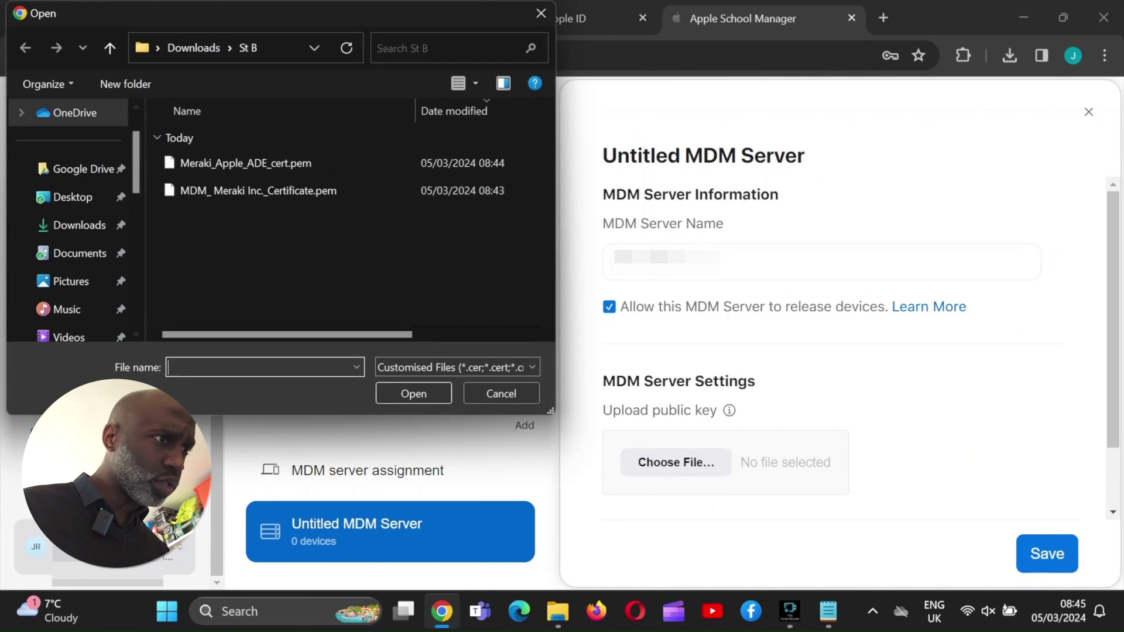
left_click(245, 162)
left_click(413, 393)
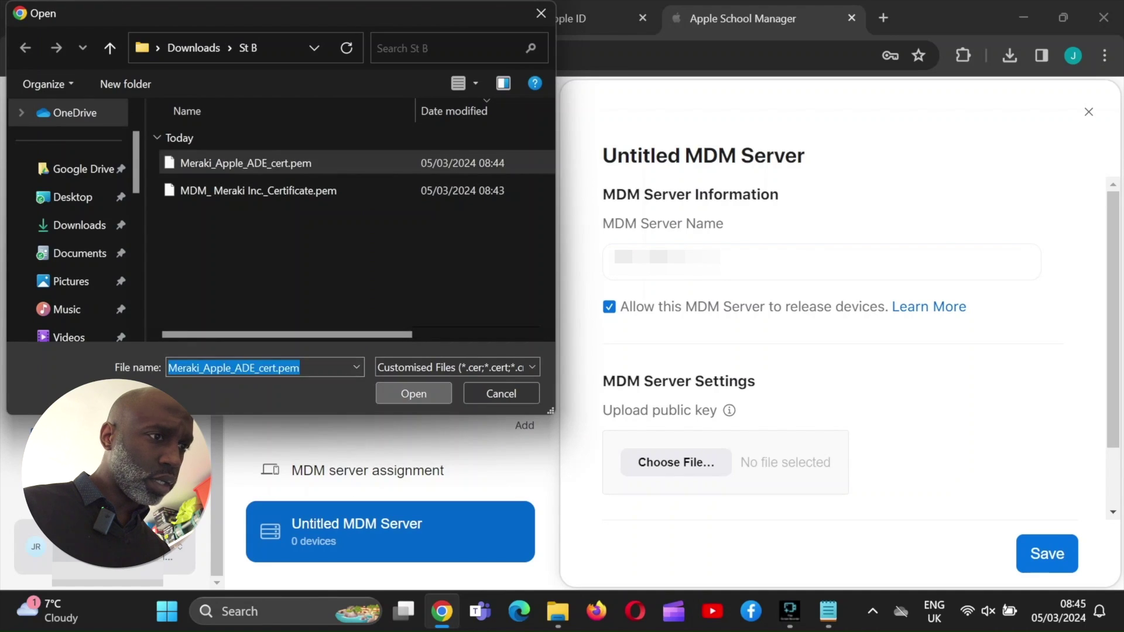
left_click(1046, 541)
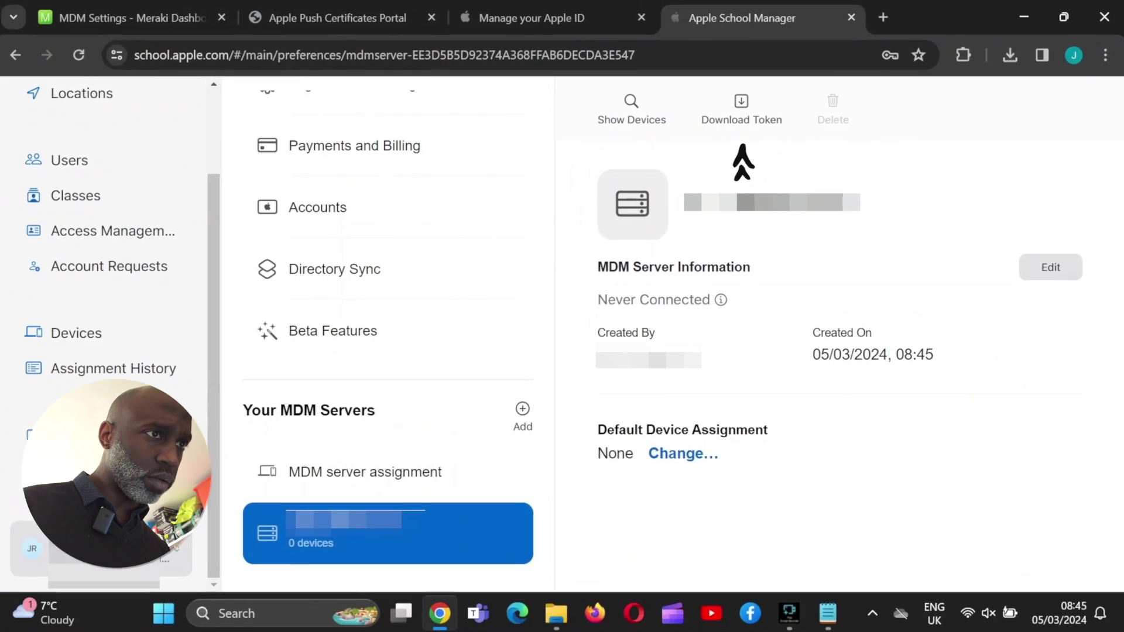
Download the new MDM server's server token and save it in the St B folder
left_click(655, 102)
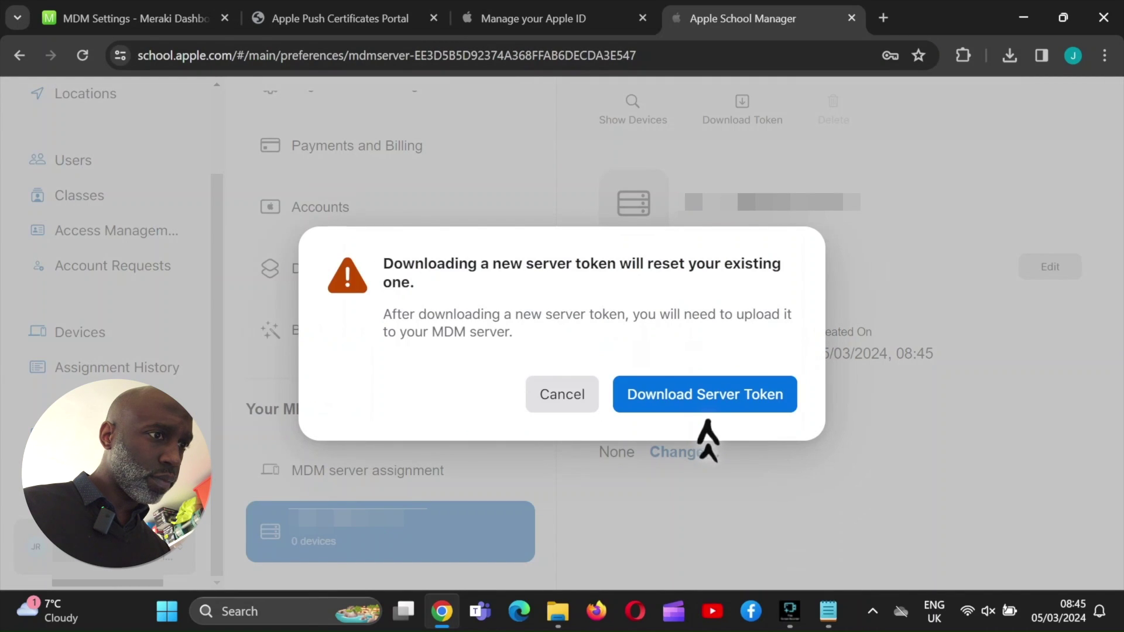
left_click(705, 403)
left_click(411, 392)
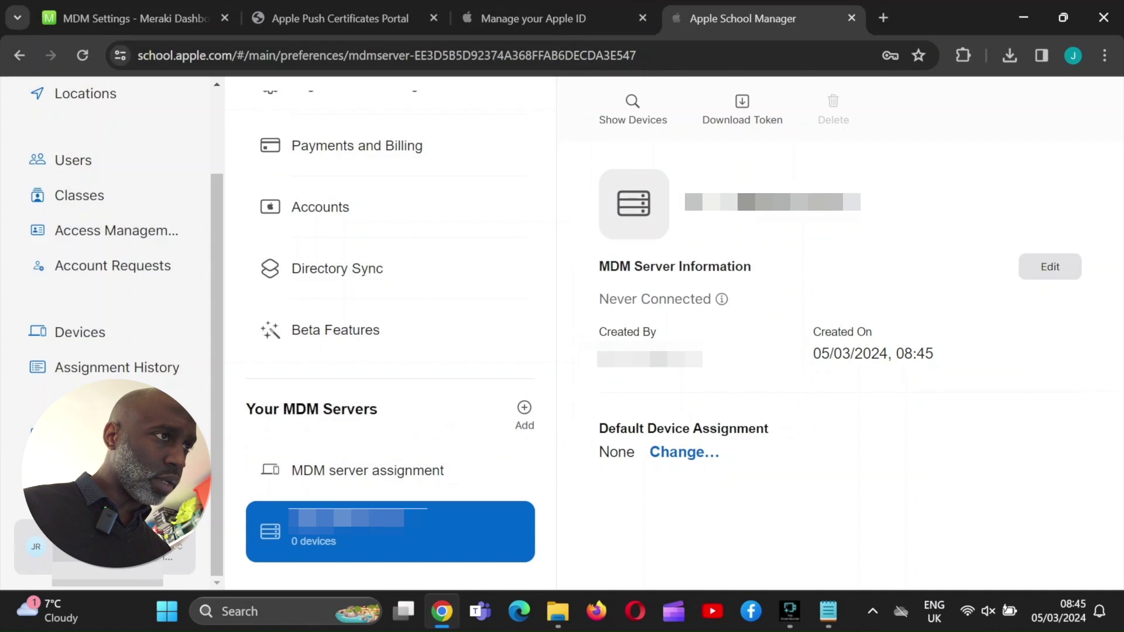
Return to the Meraki Add ADE Server dialog, upload the ST B MDM Server token file and add the server
left_click(135, 19)
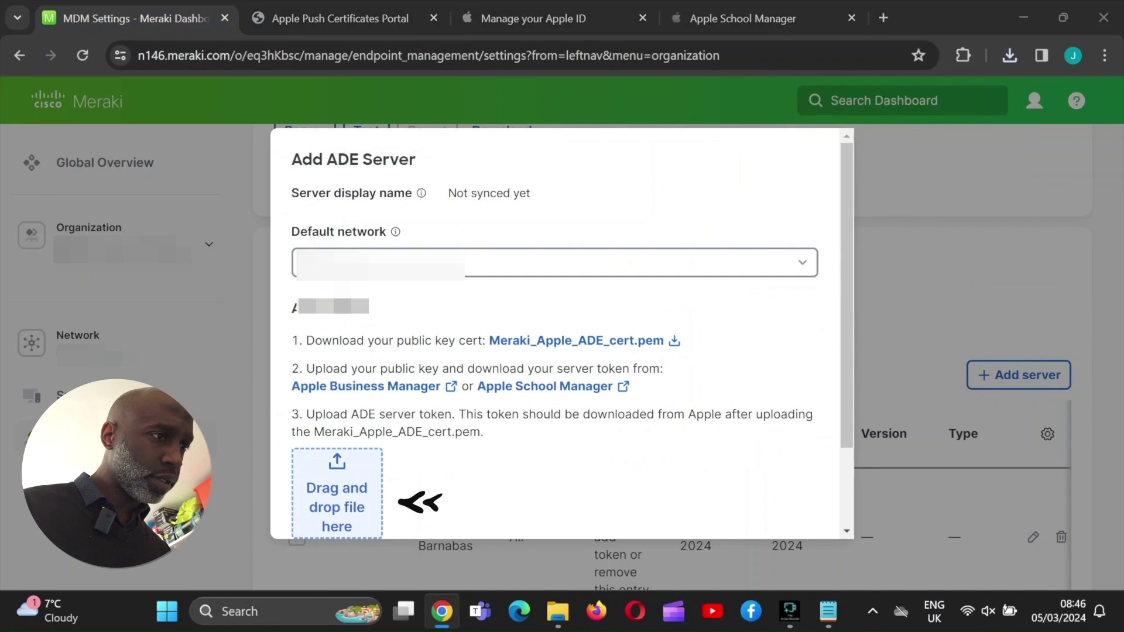
left_click(337, 491)
left_click(292, 162)
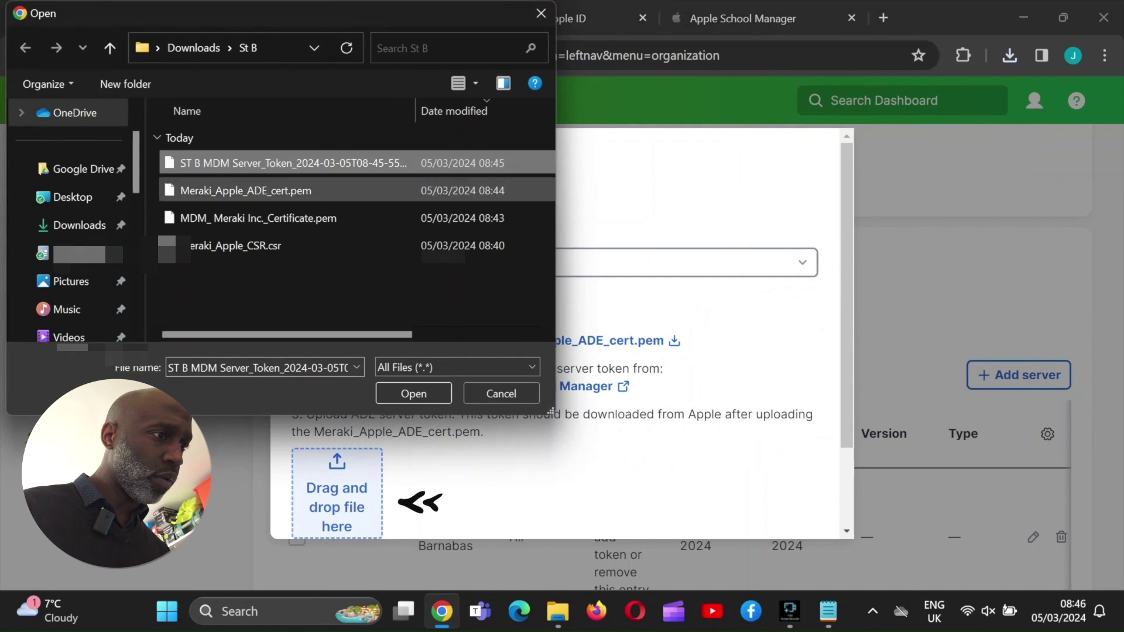
left_click(413, 393)
left_click(794, 524)
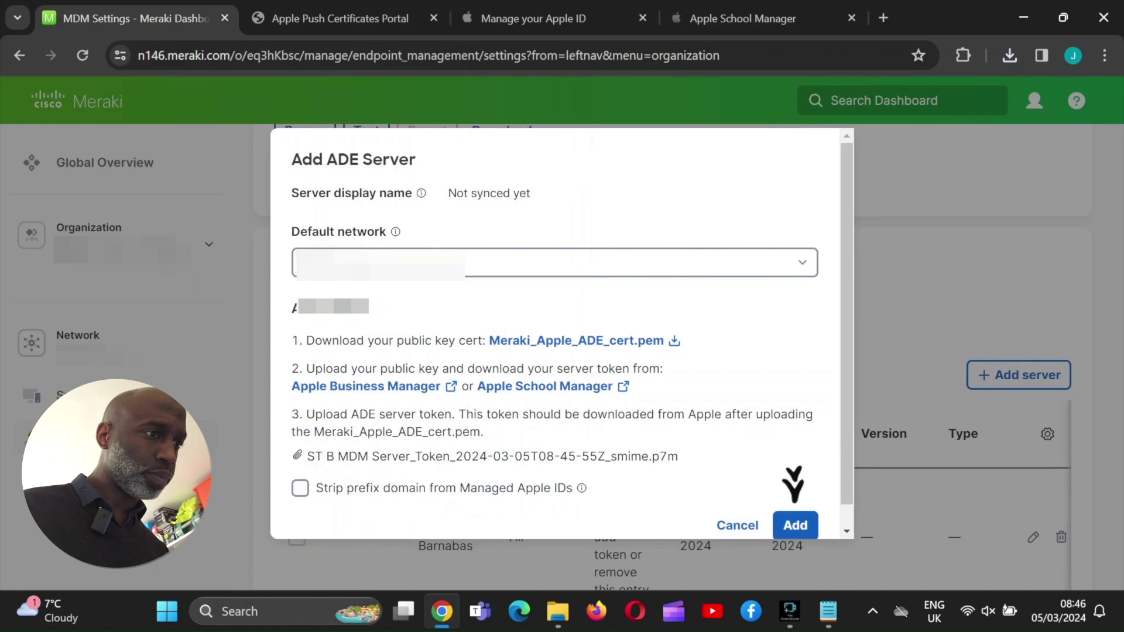
Review the new Apple ADE server entry, its token expiry date and the push certificate section
scroll(665, 351, "down", 3)
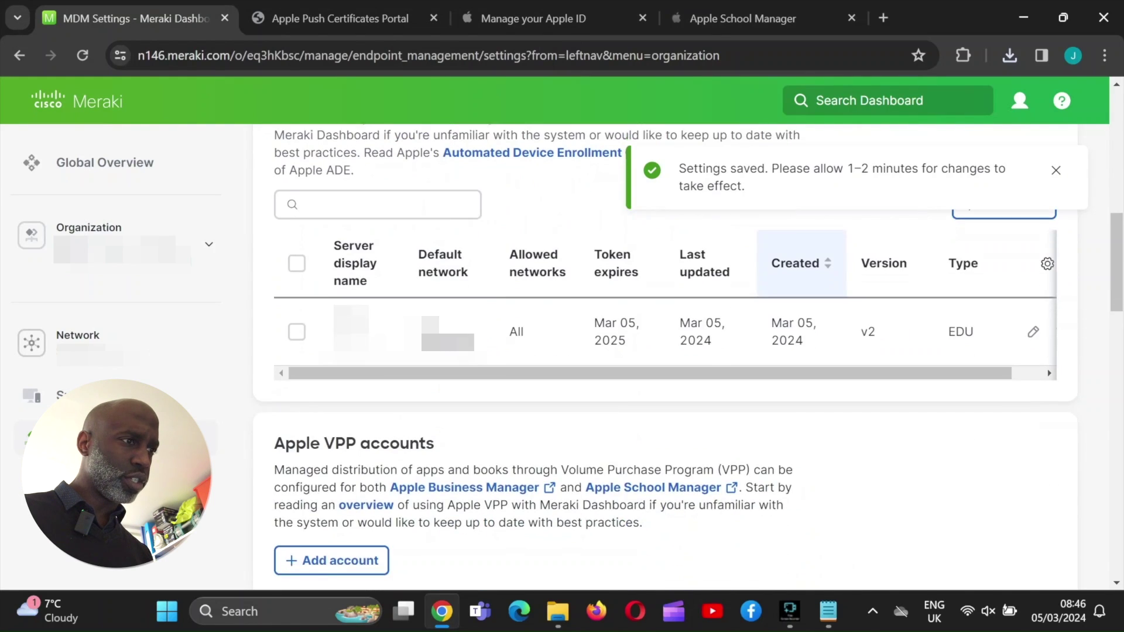
scroll(665, 351, "up", 1)
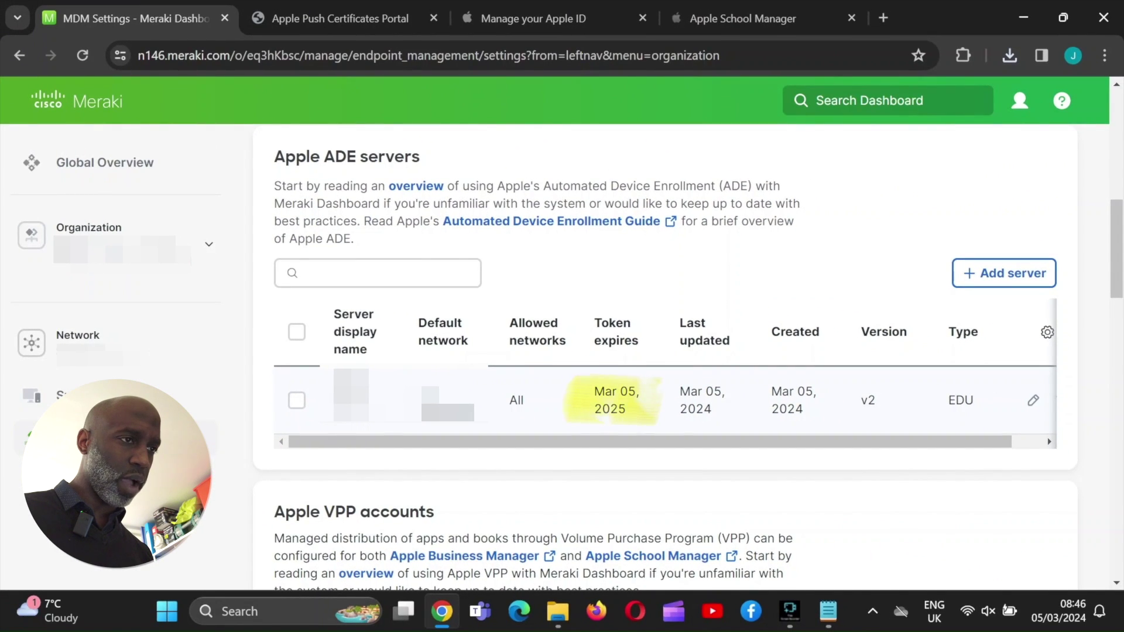
scroll(553, 334, "up", 3)
scroll(665, 357, "up", 1)
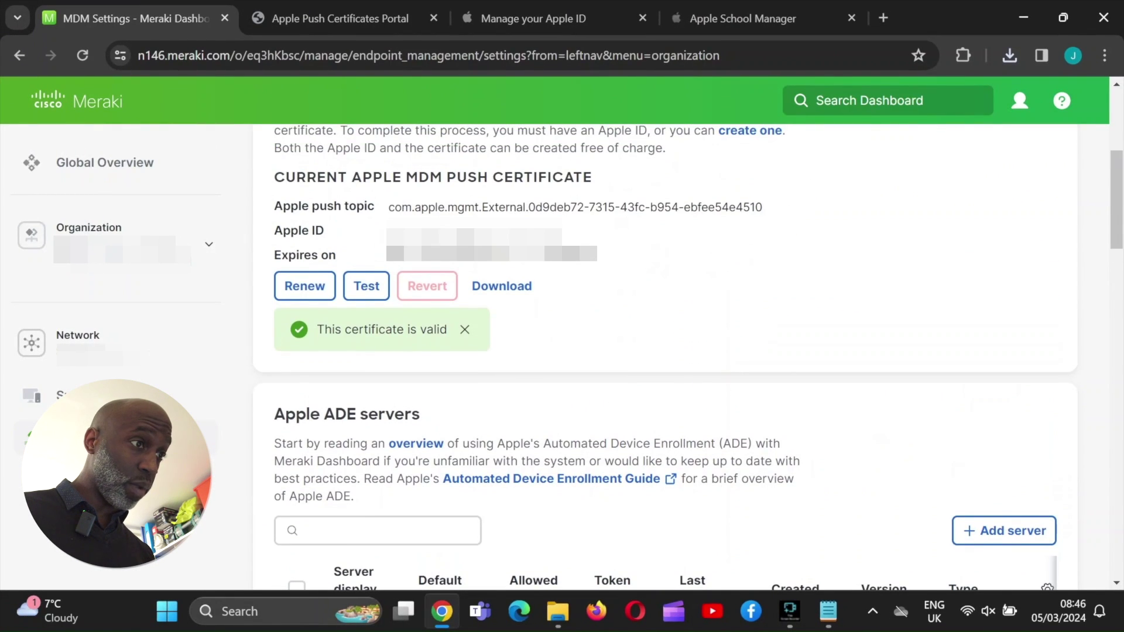
Start adding an Apple VPP account in Meraki's MDM settings and fill in the account name and contact email
scroll(665, 356, "down", 2)
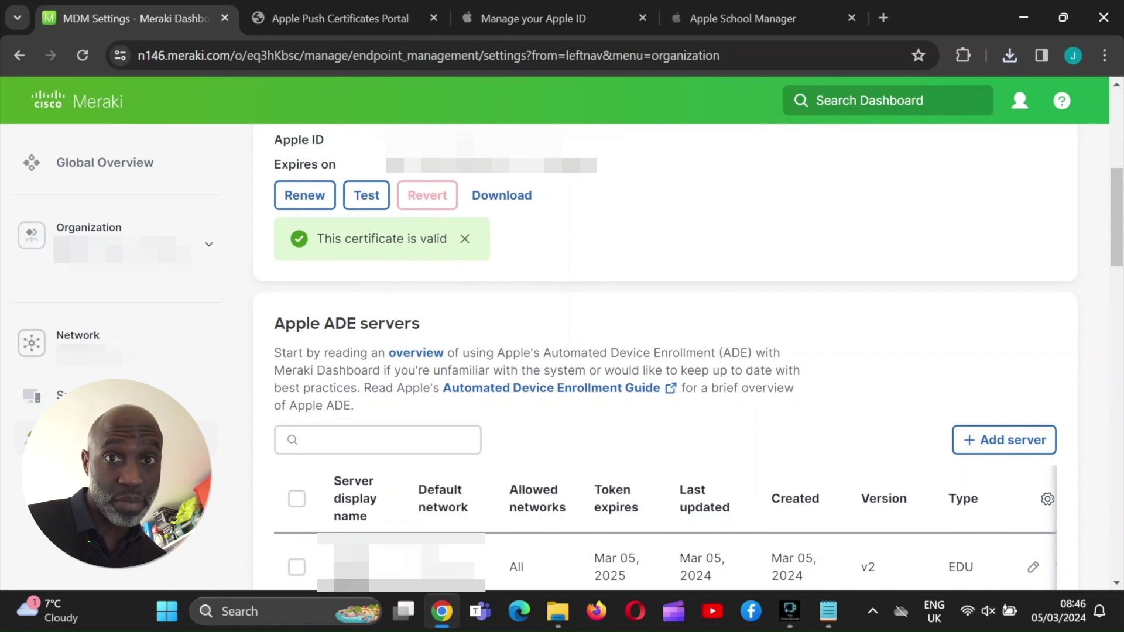
scroll(664, 357, "down", 5)
scroll(665, 357, "up", 2)
scroll(665, 357, "down", 3)
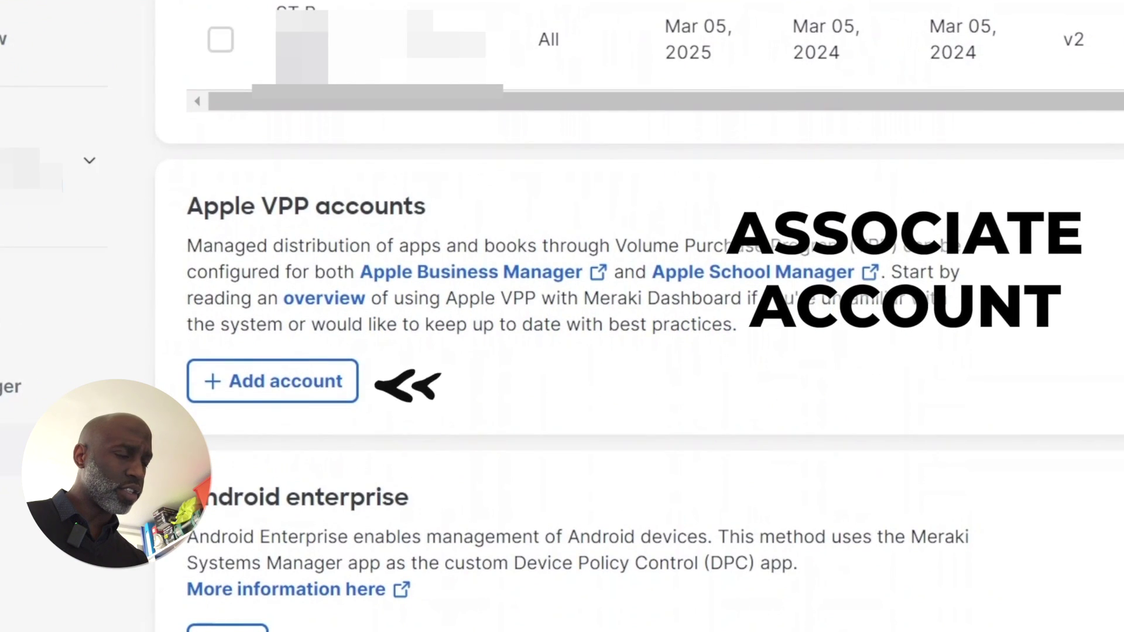
left_click(272, 381)
left_click(399, 220)
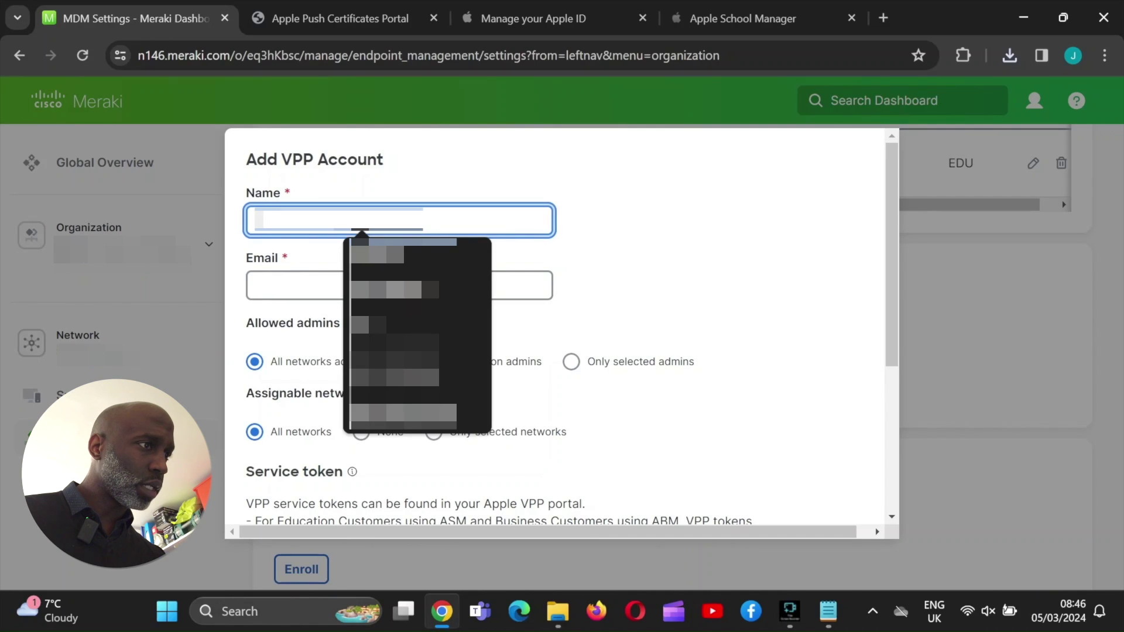
type("***")
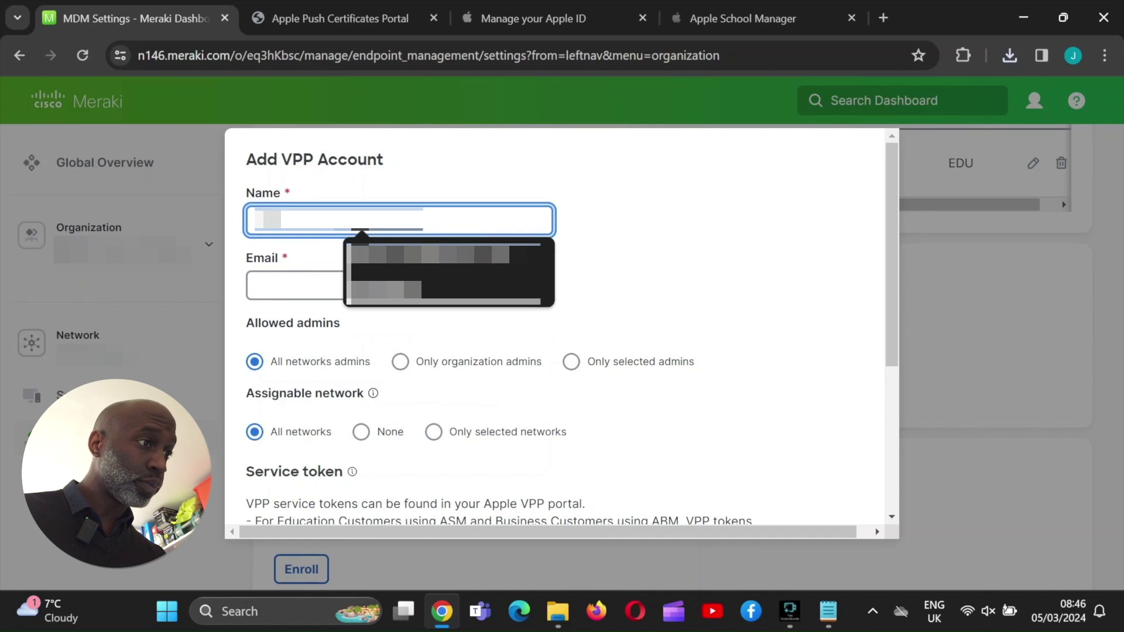
left_click(257, 285)
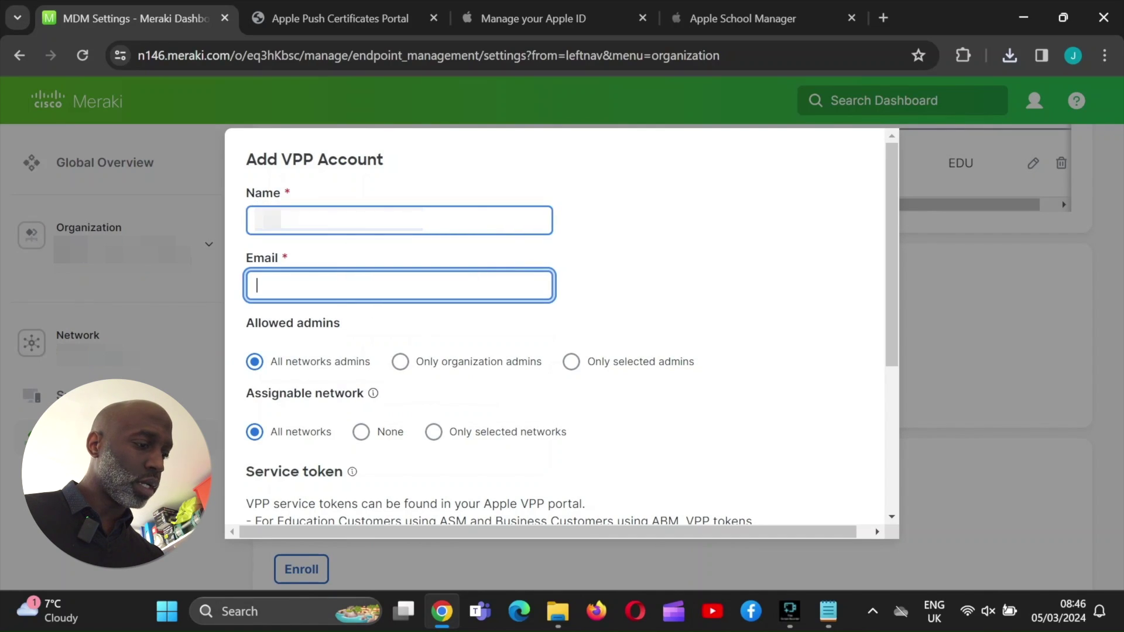
key("Caps_Lock")
key("ctrl+v")
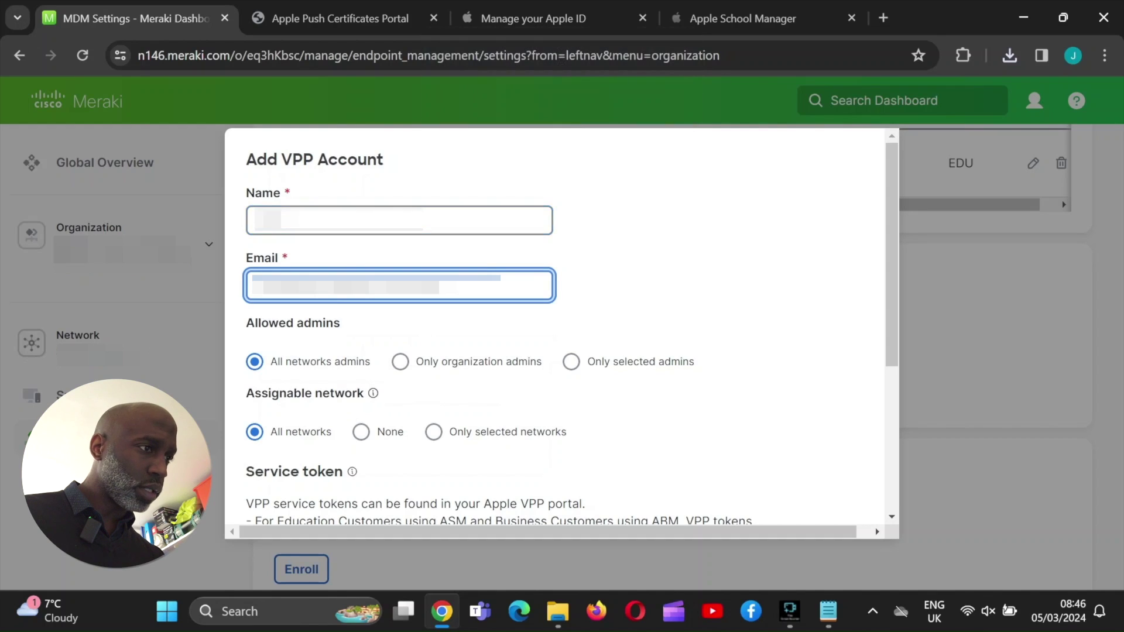
scroll(554, 326, "down", 2)
scroll(555, 326, "up", 2)
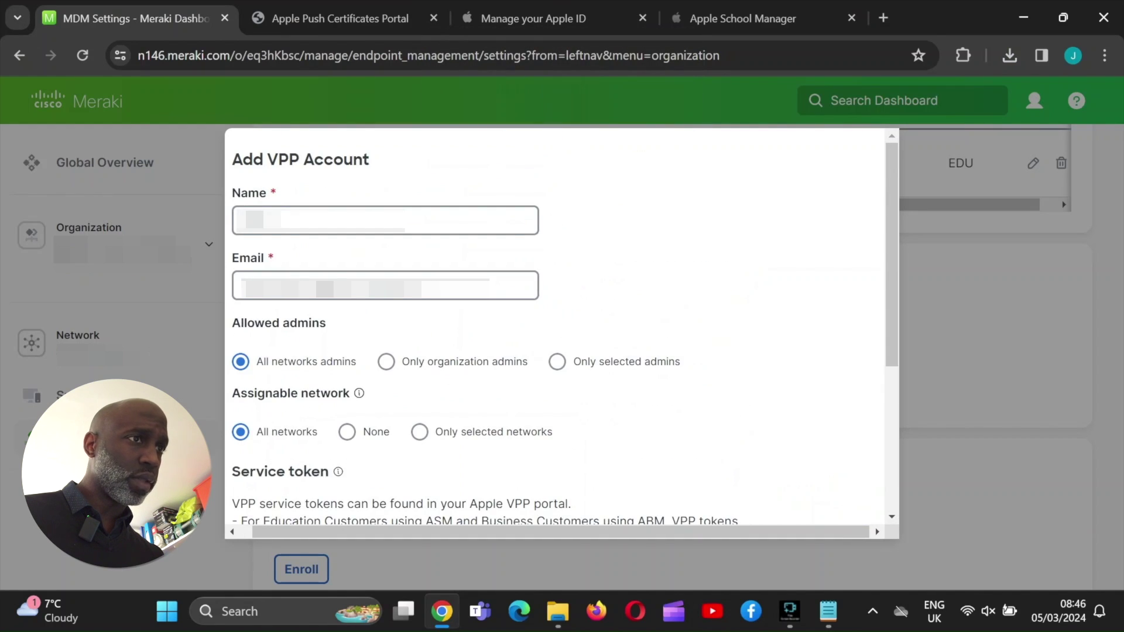
Switch to Apple School Manager, download the content token from Payments and Billing and save it in the St B folder
left_click(742, 18)
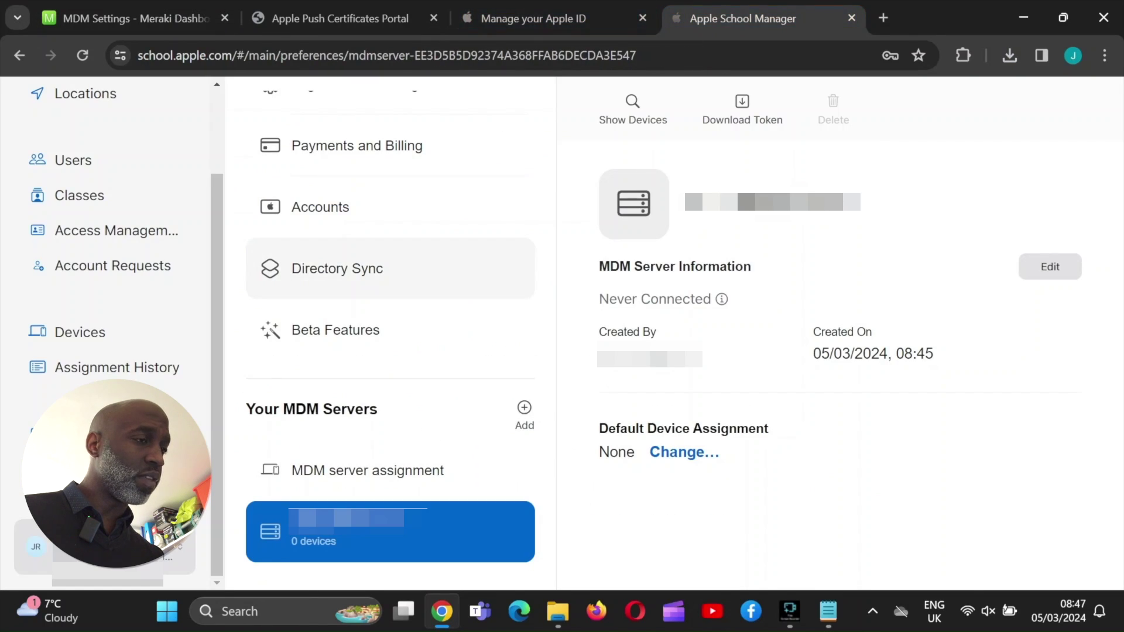
scroll(378, 252, "up", 3)
left_click(378, 257)
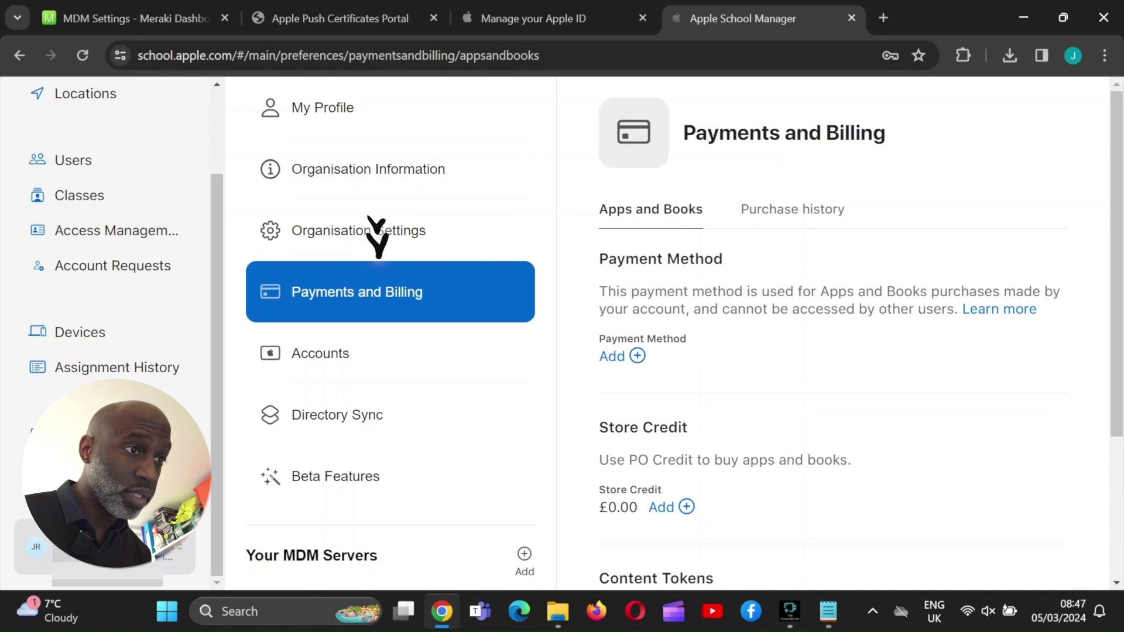
scroll(831, 334, "down", 3)
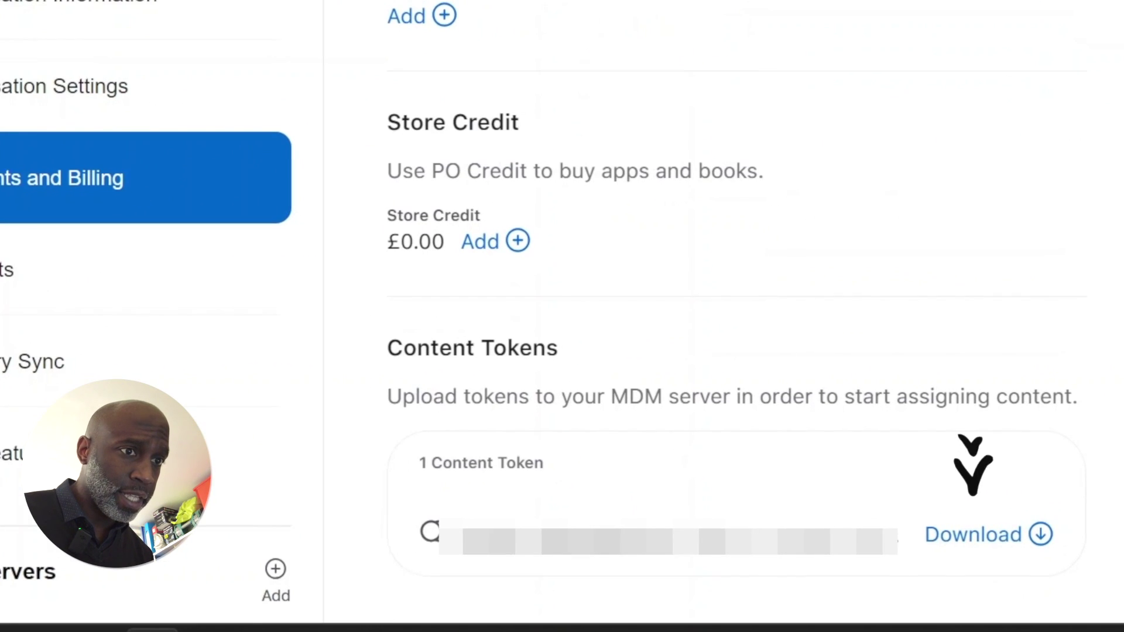
left_click(971, 486)
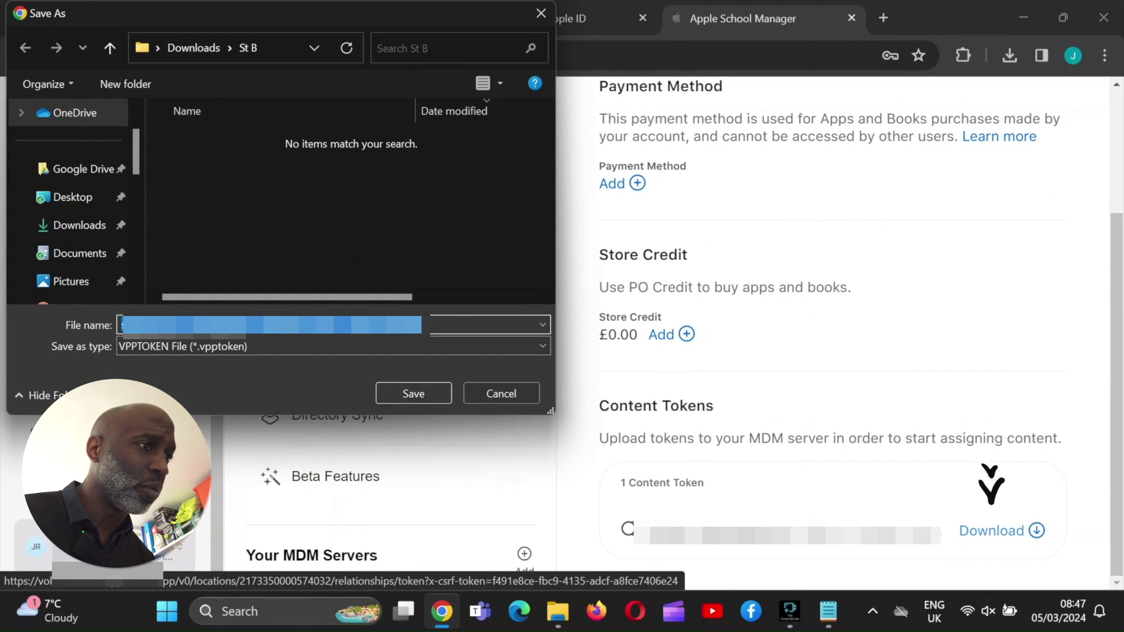
key("Return")
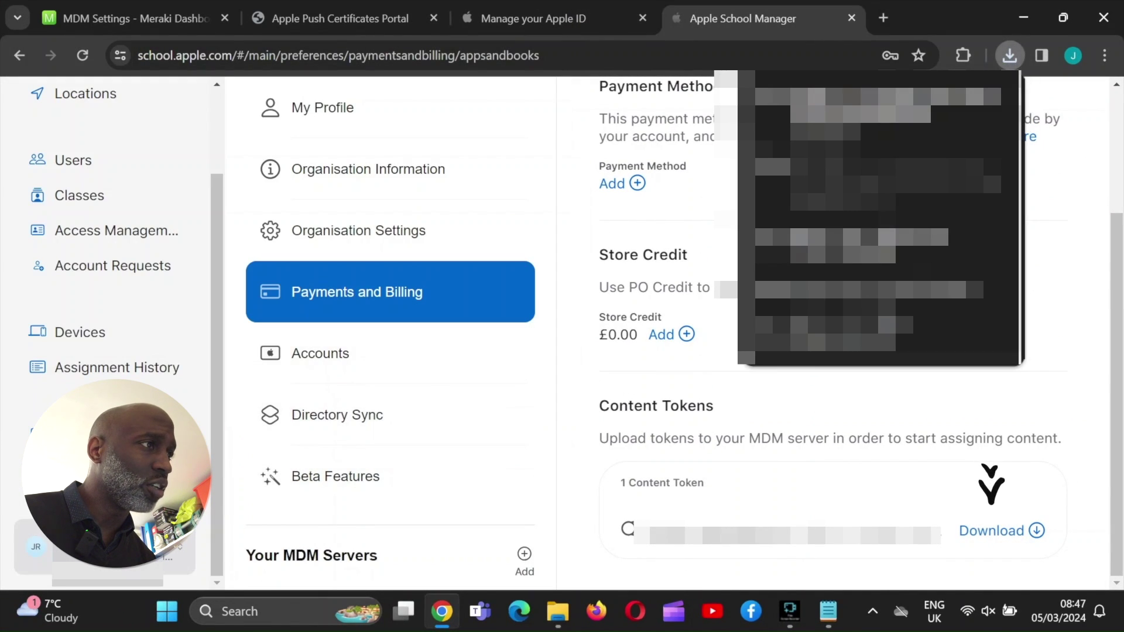
Return to Meraki's Add VPP Account dialog, upload the newly downloaded VPP token file and add the account
left_click(134, 18)
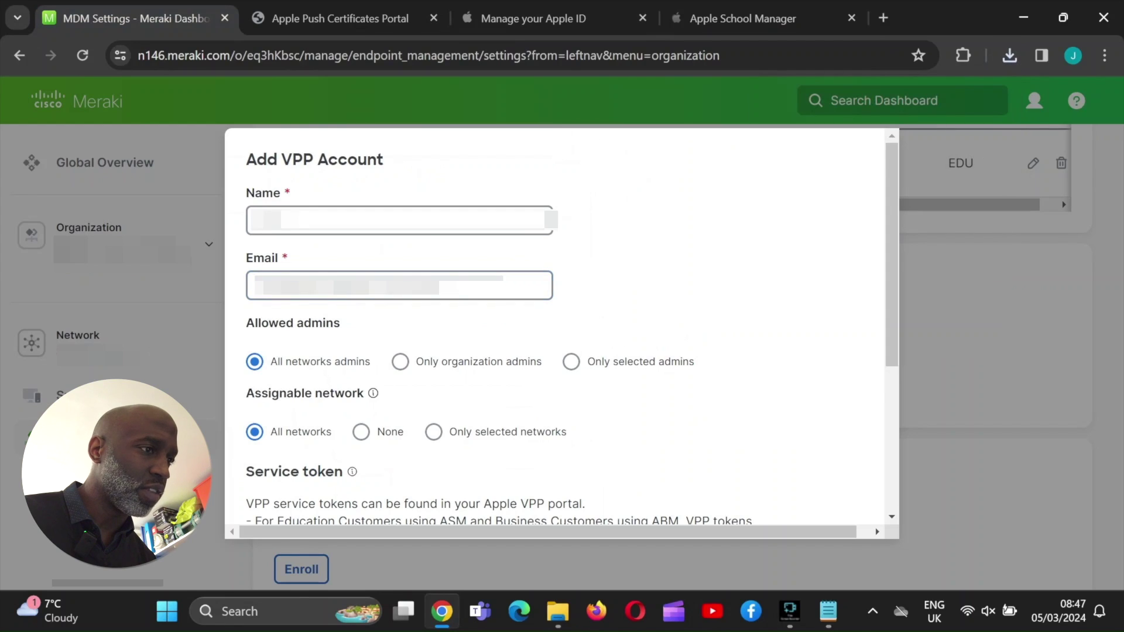
scroll(292, 363, "down", 4)
left_click(291, 363)
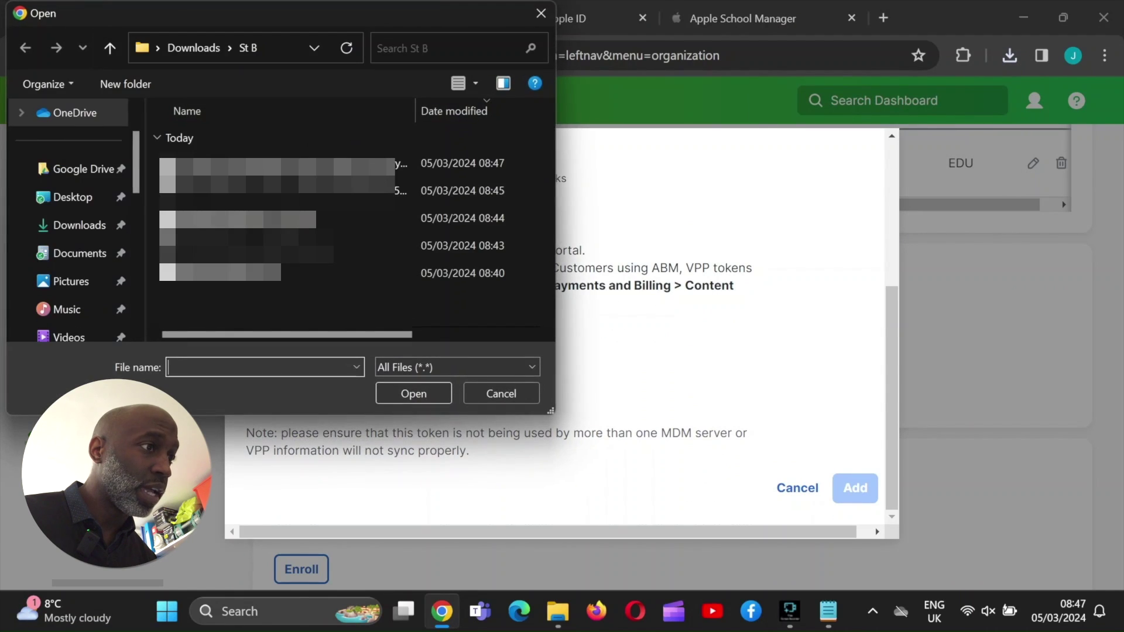
left_click(277, 163)
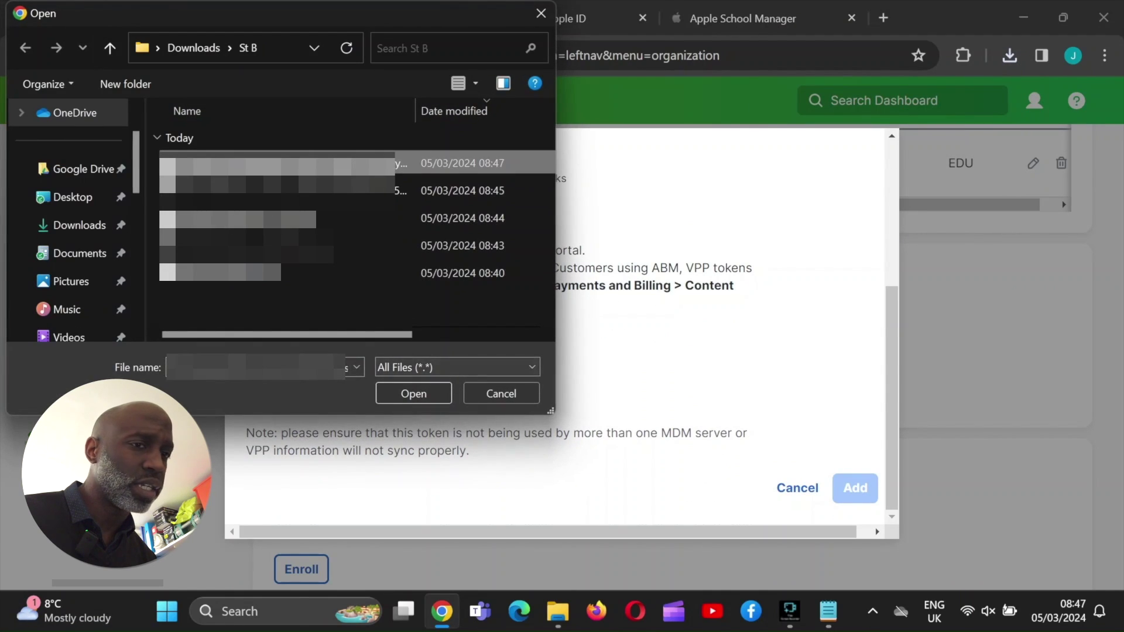
left_click(413, 393)
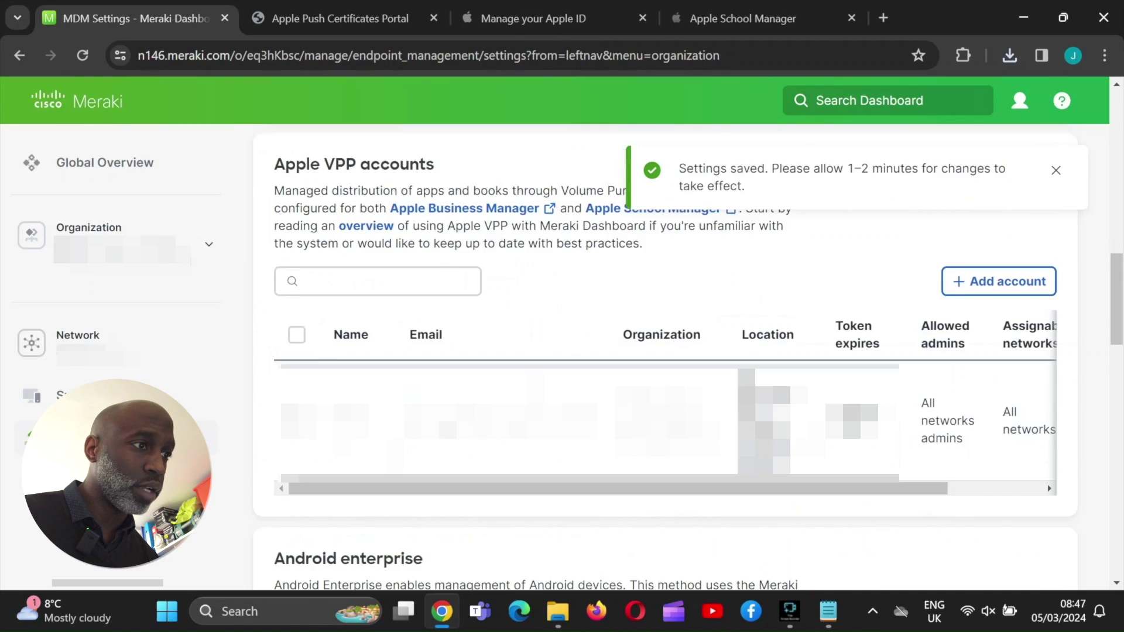
Open the Systems Manager overview and sync Apple School Manager, Volume Purchase Program and Automated Device Enrollment
scroll(664, 354, "down", 2)
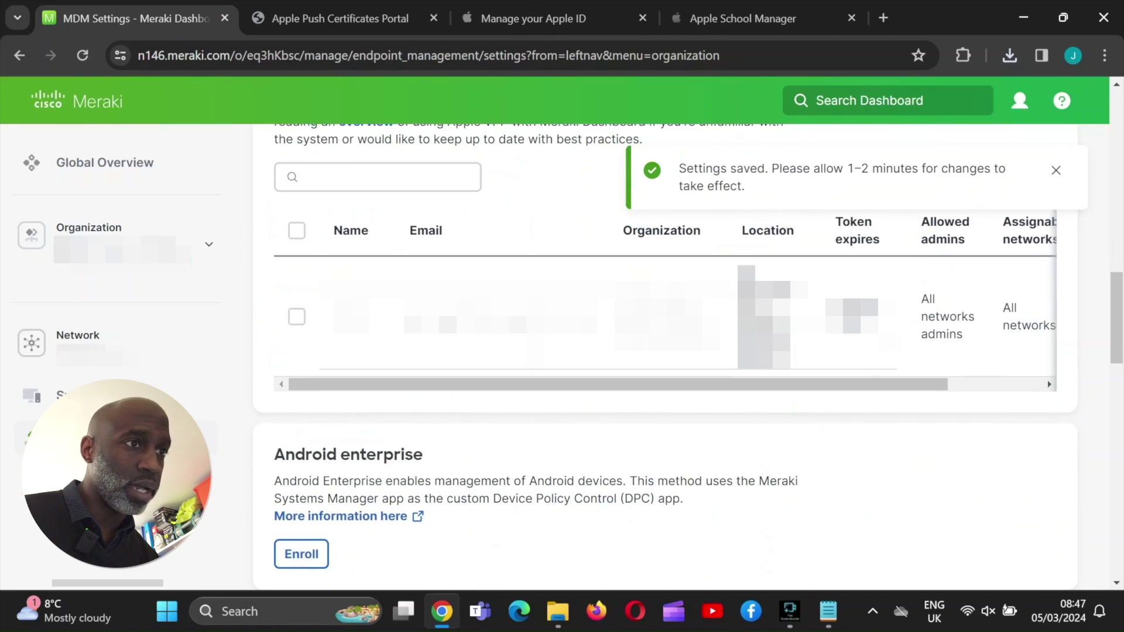
scroll(665, 355, "up", 2)
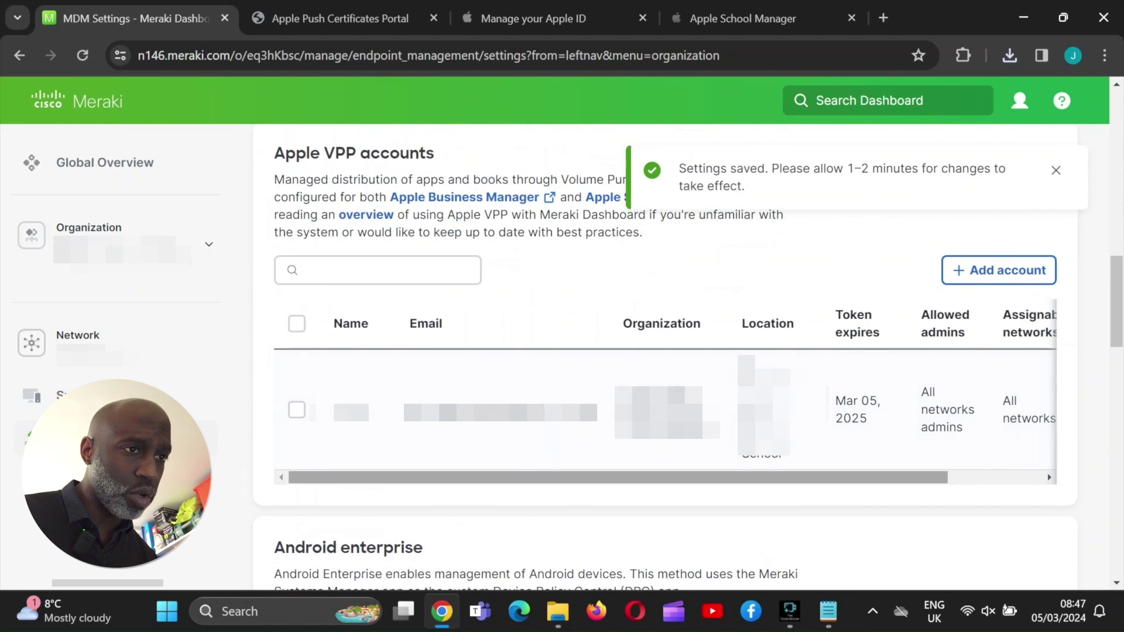
scroll(665, 354, "up", 8)
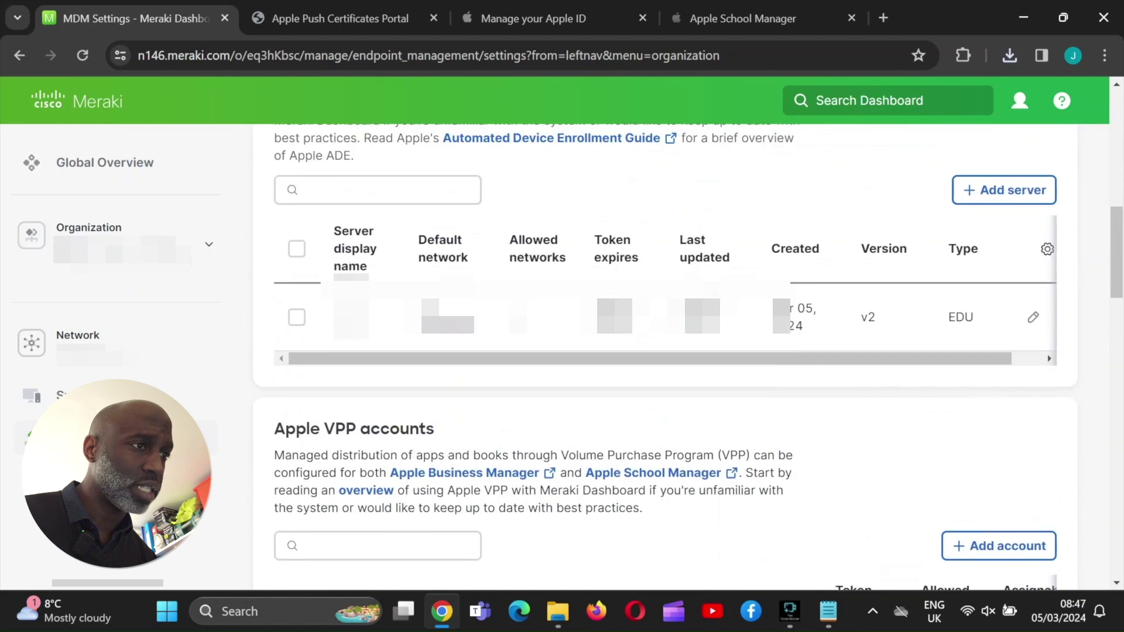
scroll(665, 355, "down", 5)
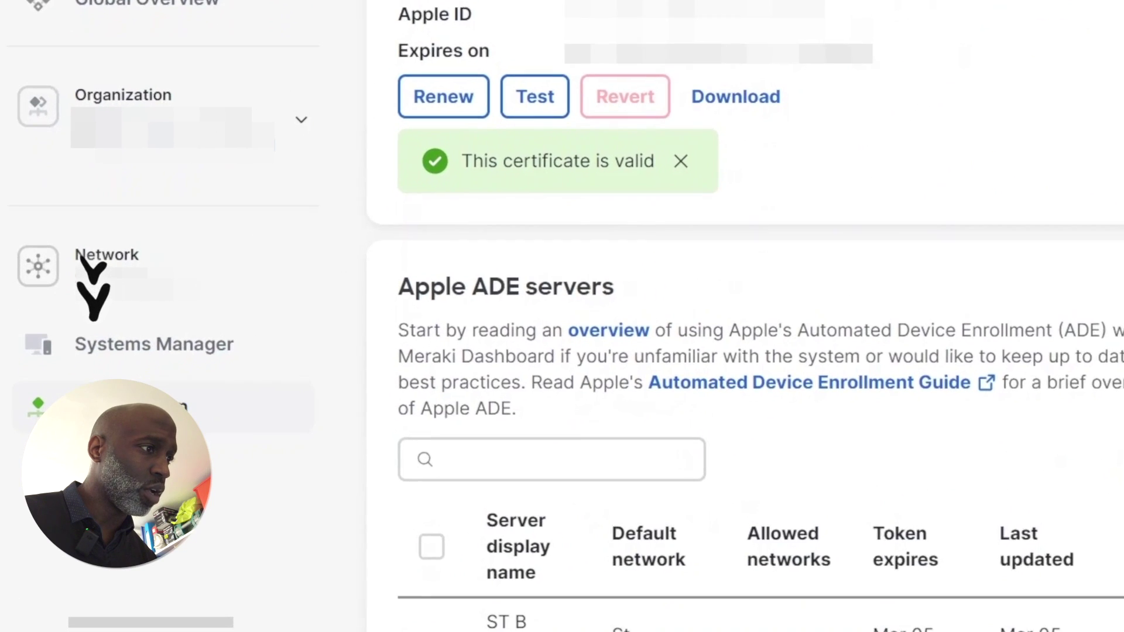
mouse_move(115, 438)
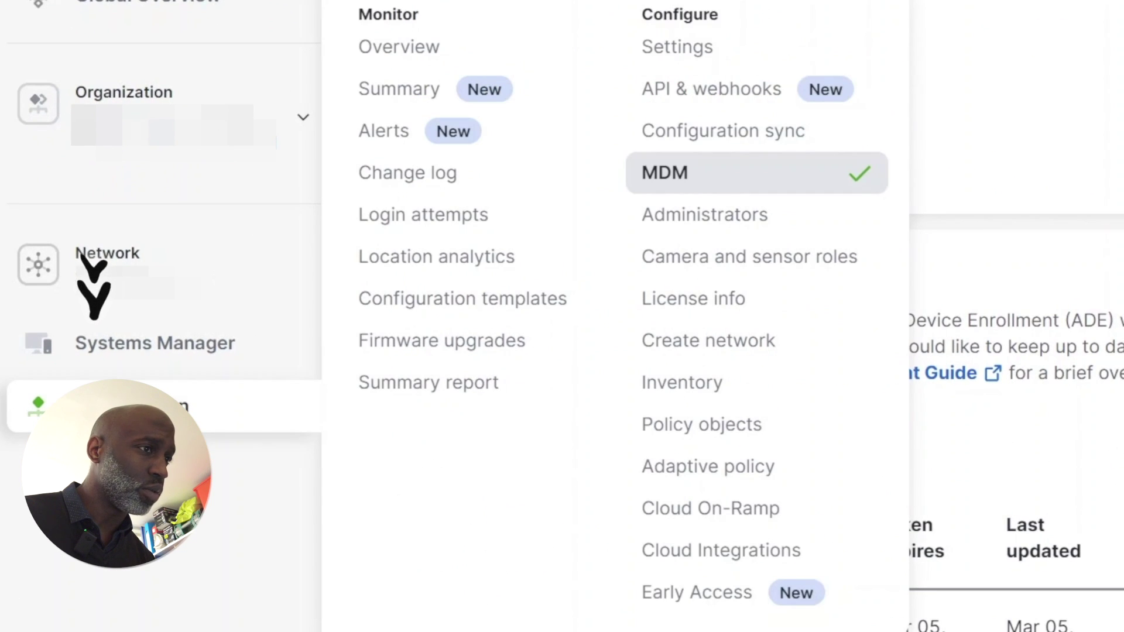
mouse_move(155, 343)
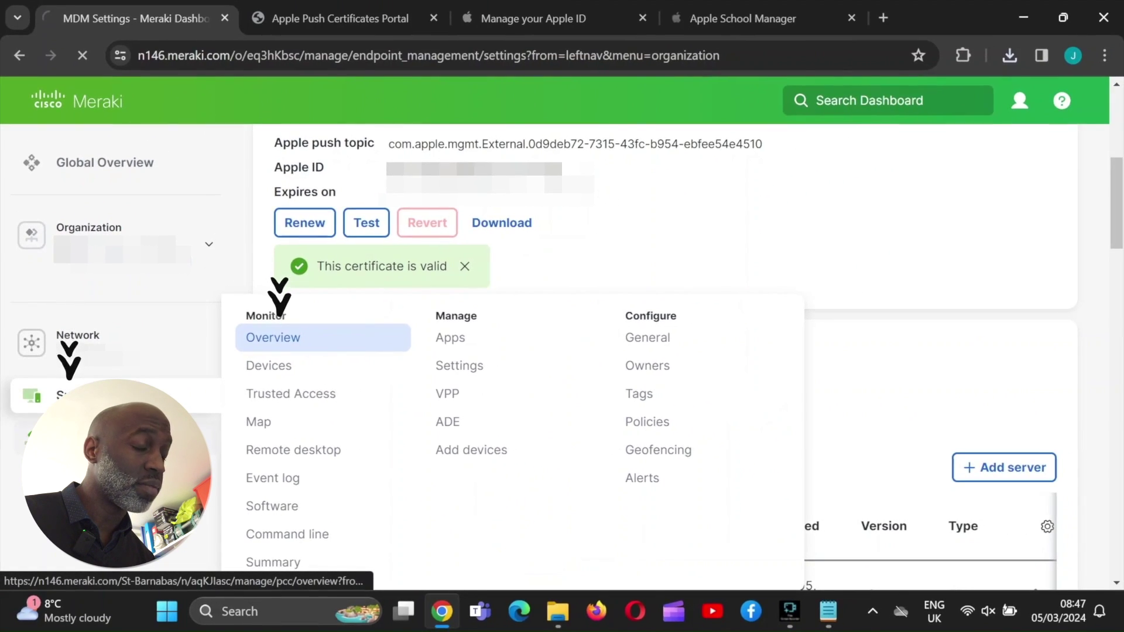
left_click(398, 257)
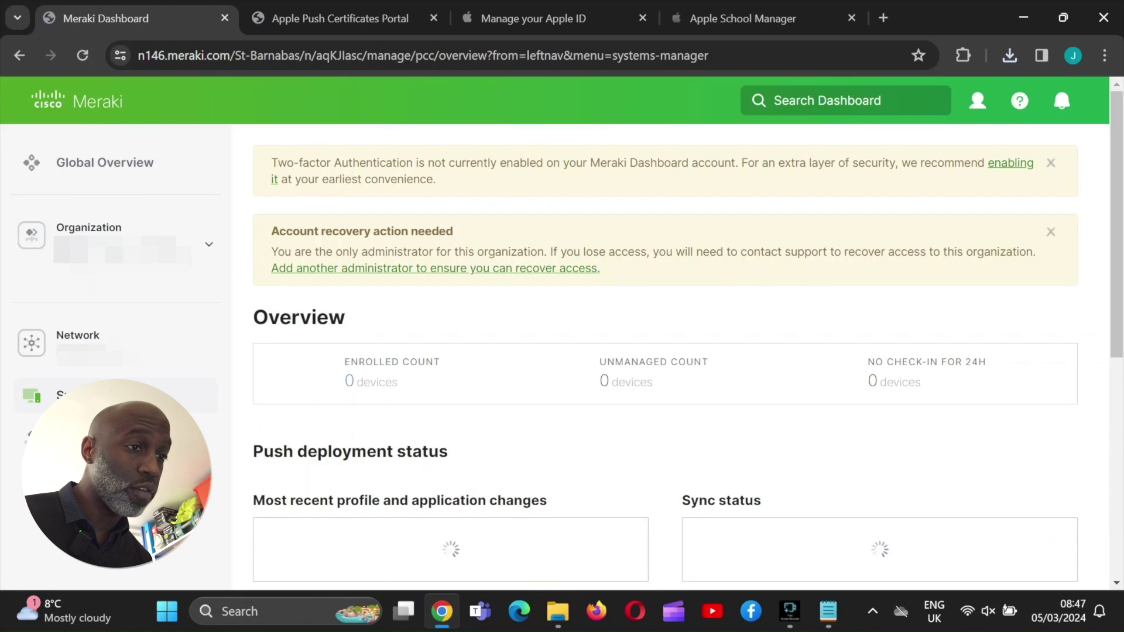
scroll(667, 351, "down", 3)
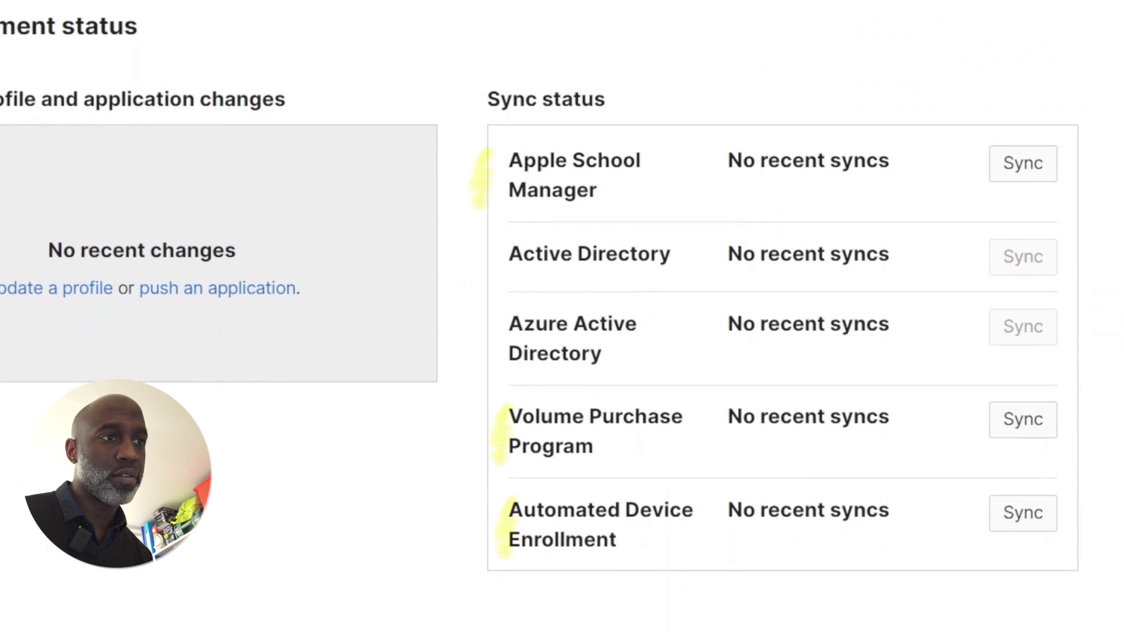
left_click(1021, 163)
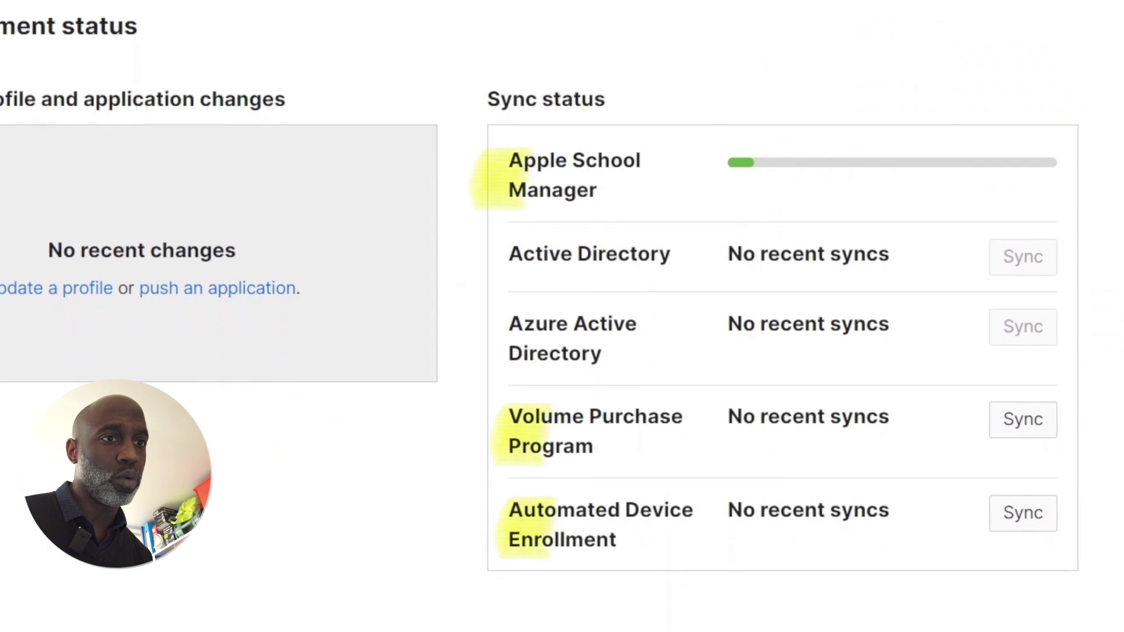
left_click(1022, 420)
left_click(1022, 513)
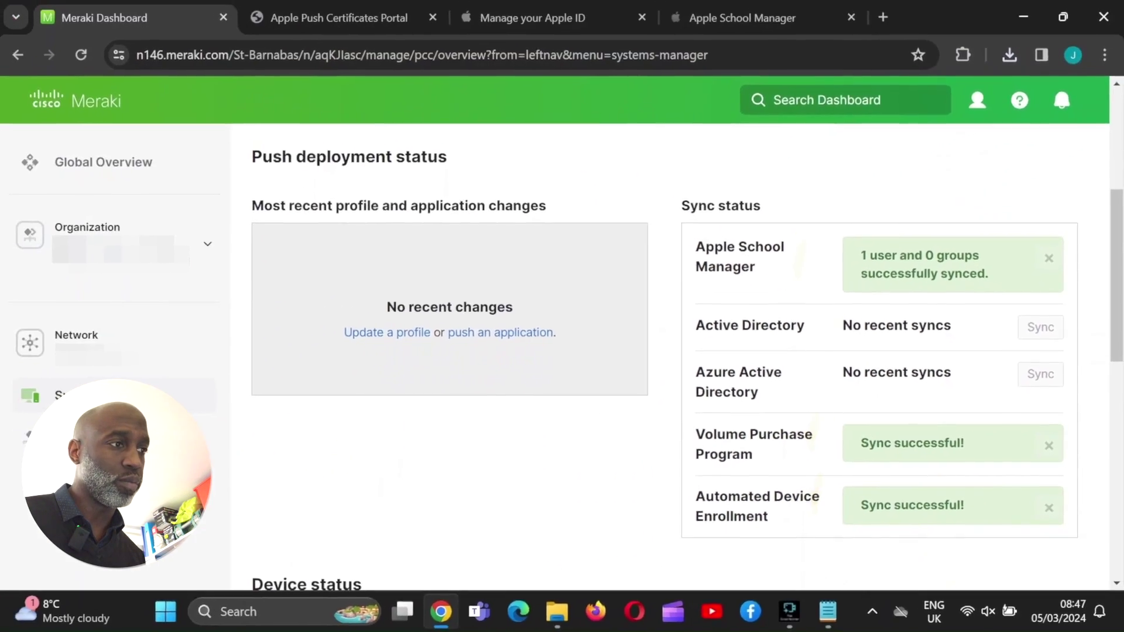
scroll(670, 357, "up", 4)
In Apple School Manager, assign all devices to ST B MDM Server, confirm the change and check the device list
left_click(743, 19)
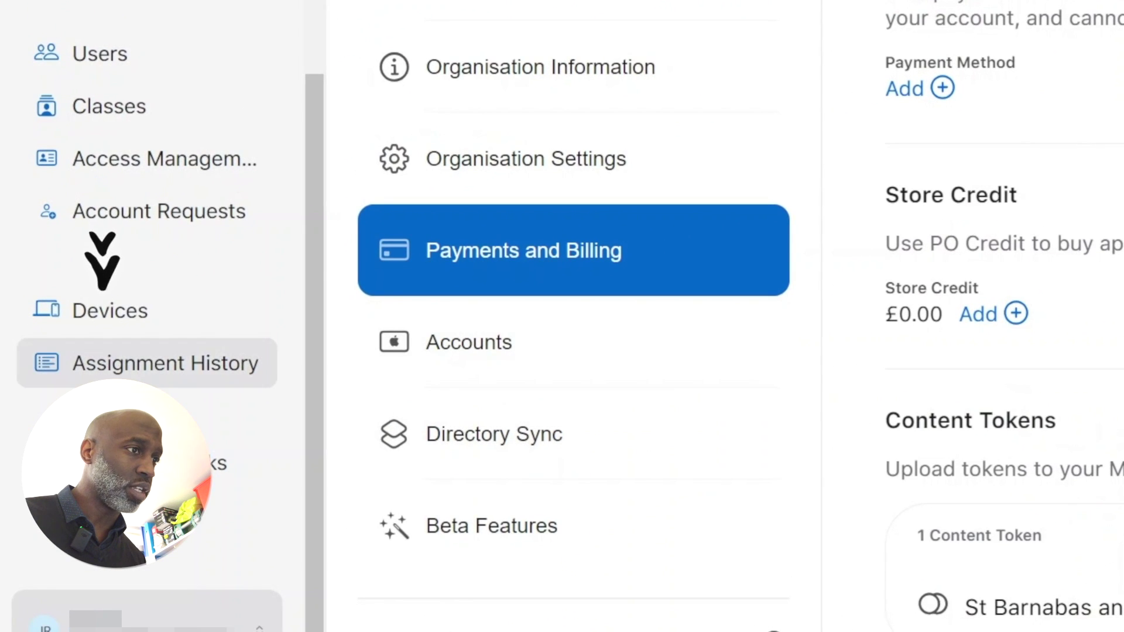
left_click(79, 332)
left_click(562, 214)
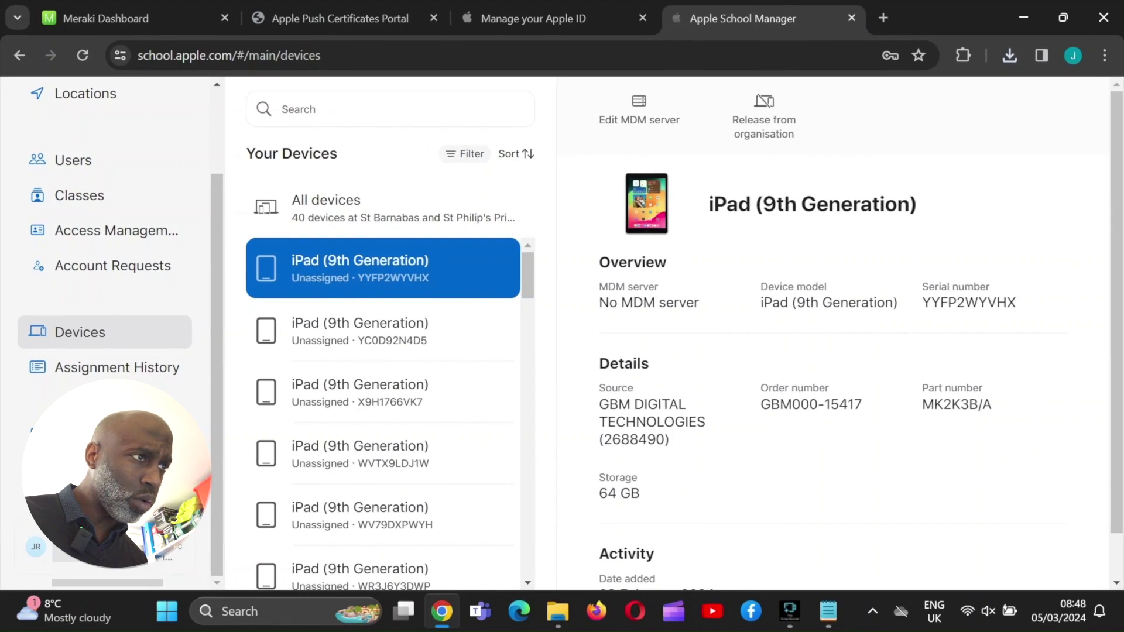
left_click(574, 124)
left_click(1049, 259)
key("Return")
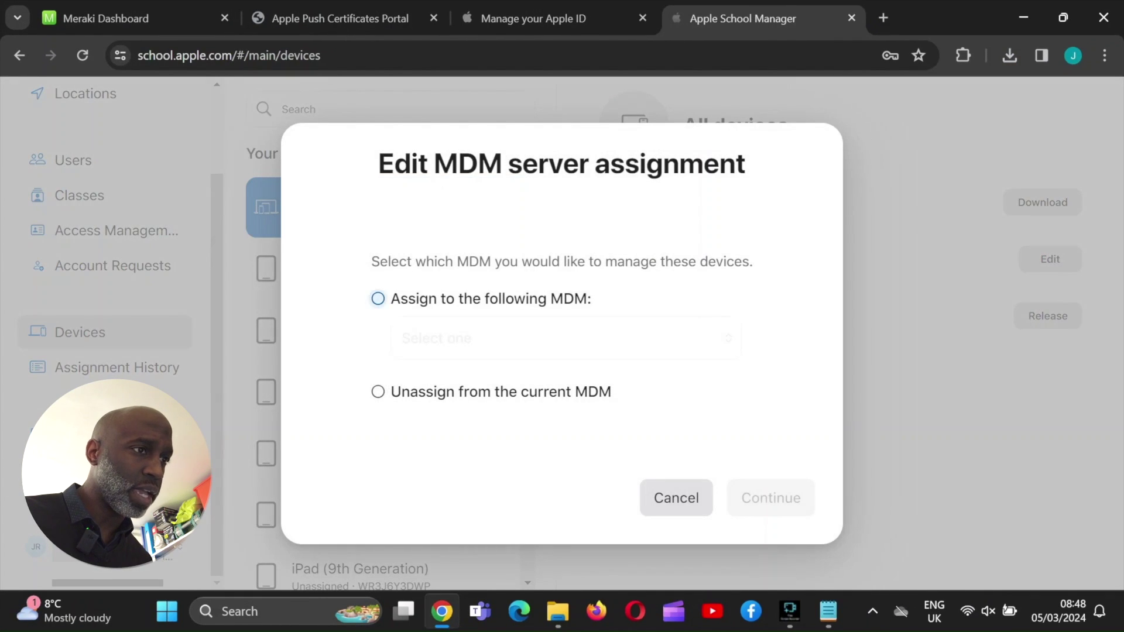
left_click(565, 338)
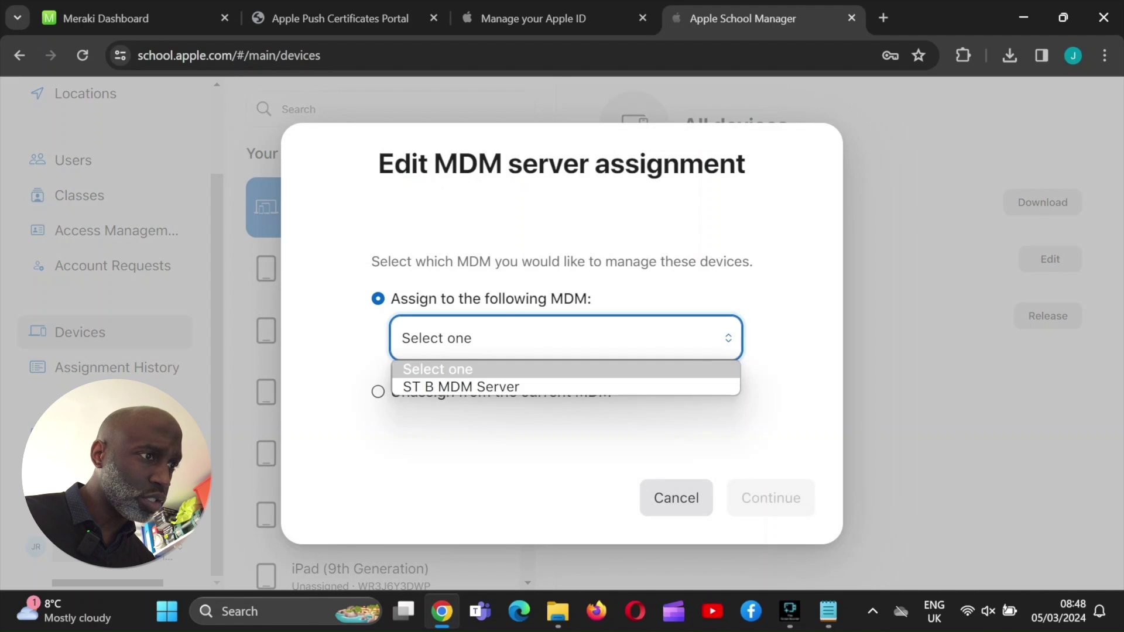
left_click(460, 386)
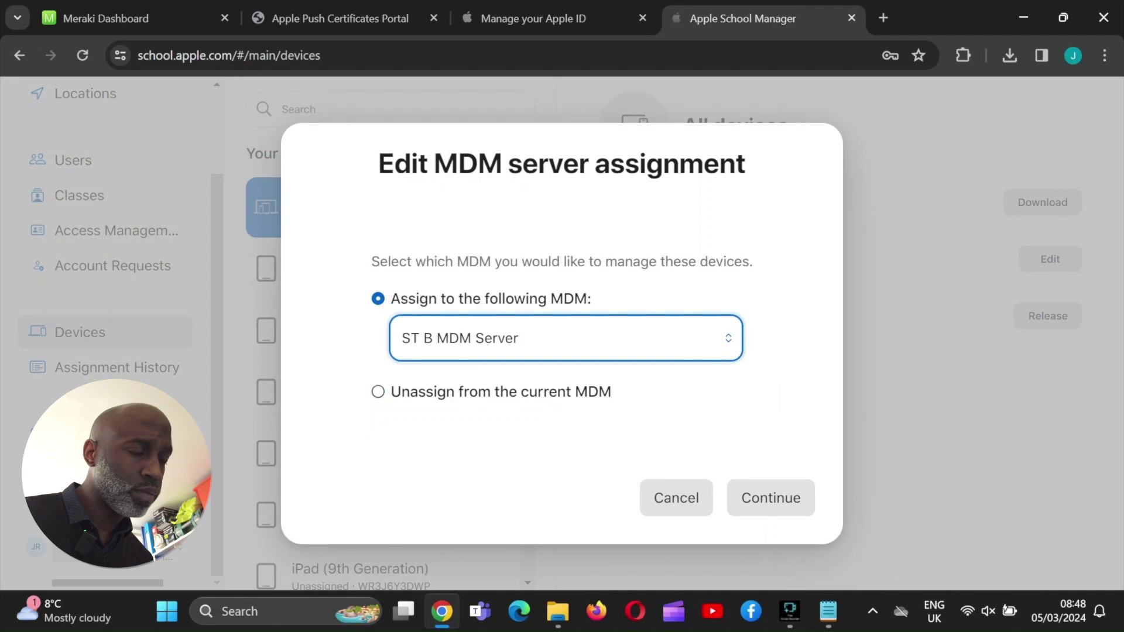
left_click(769, 498)
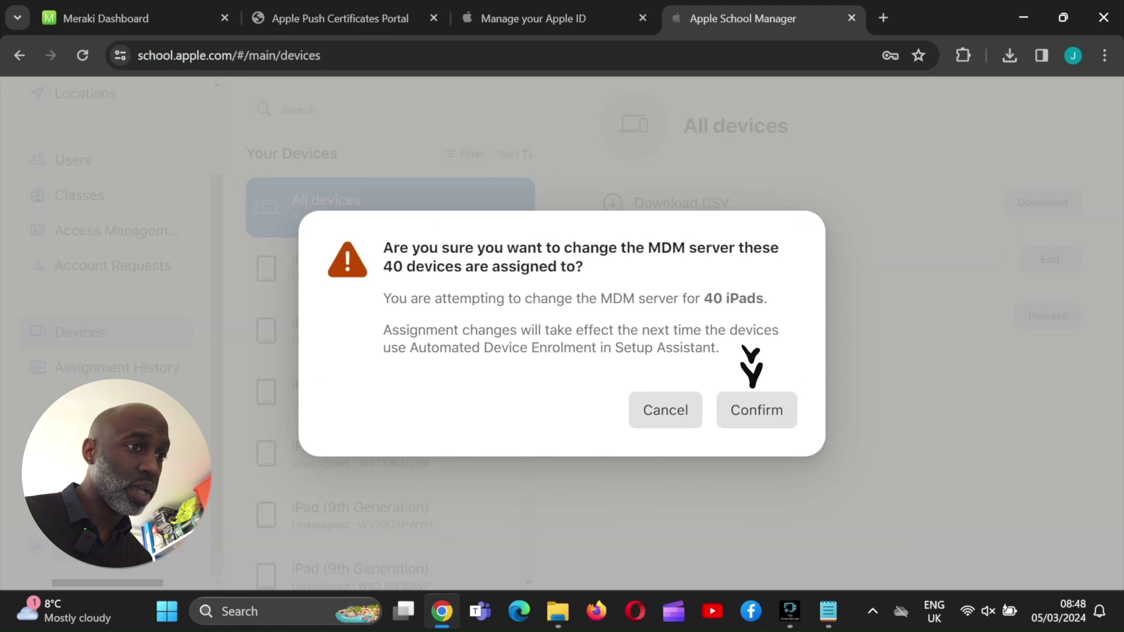
left_click(754, 403)
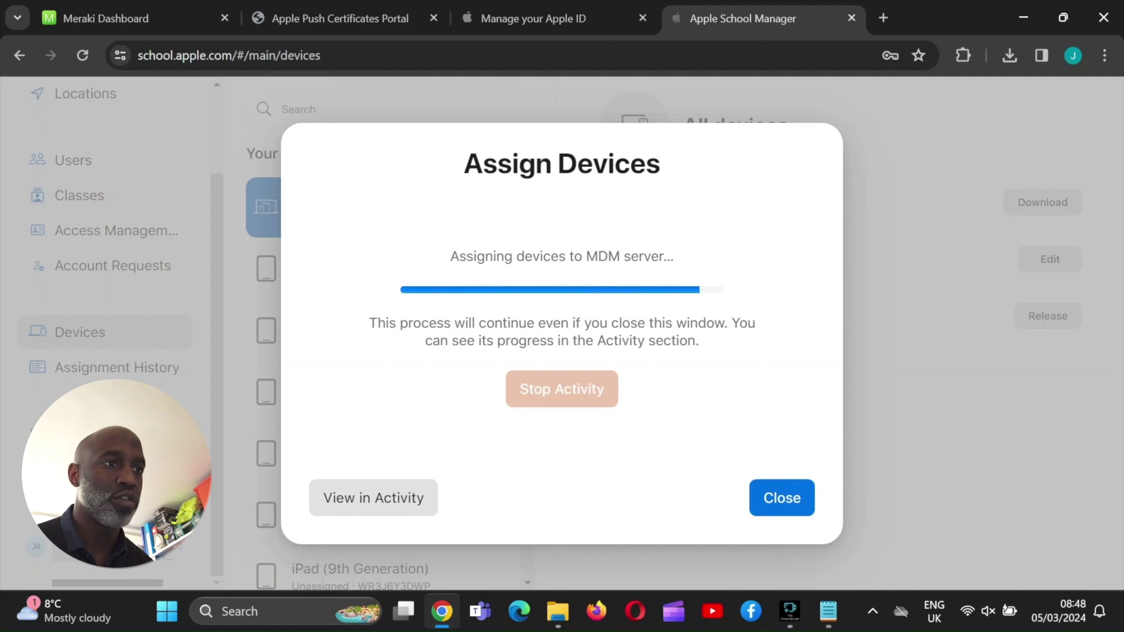
left_click(782, 497)
scroll(383, 346, "down", 15)
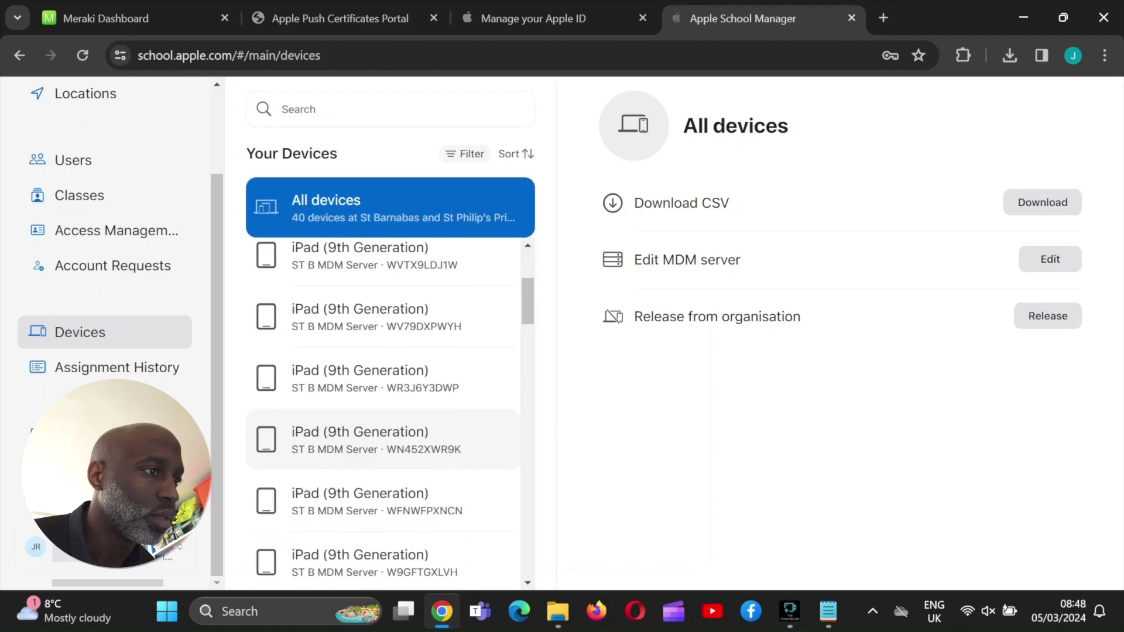
In Apps and Books, find Google Chrome, choose the location to assign licences to, and get 100 licences
left_click(99, 424)
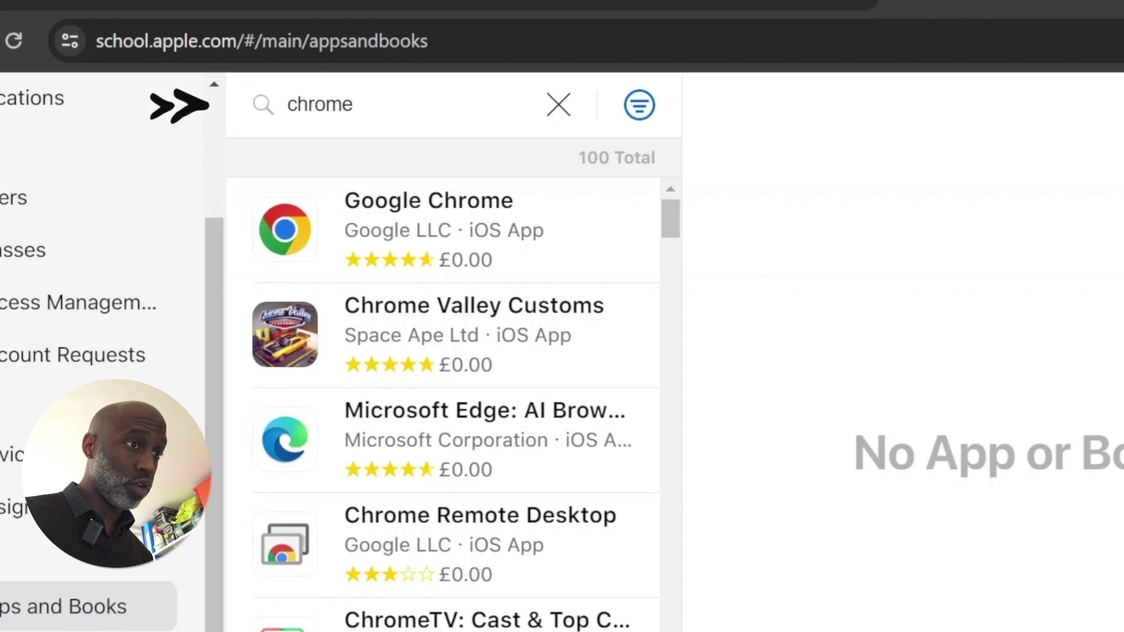
left_click(454, 229)
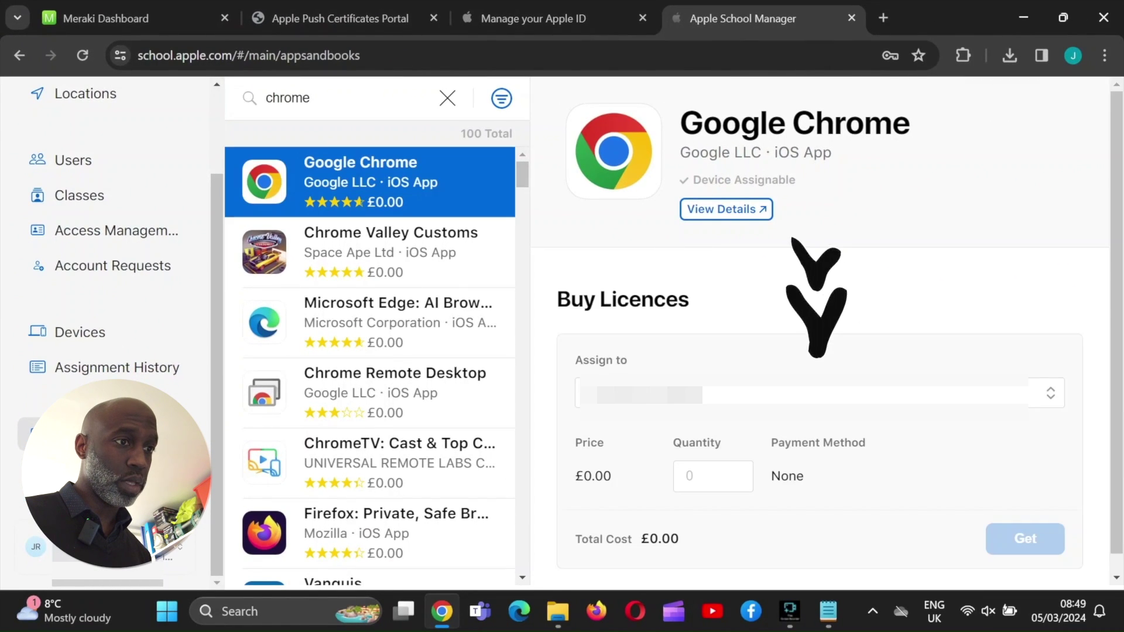
left_click(818, 393)
left_click(802, 419)
left_click(712, 476)
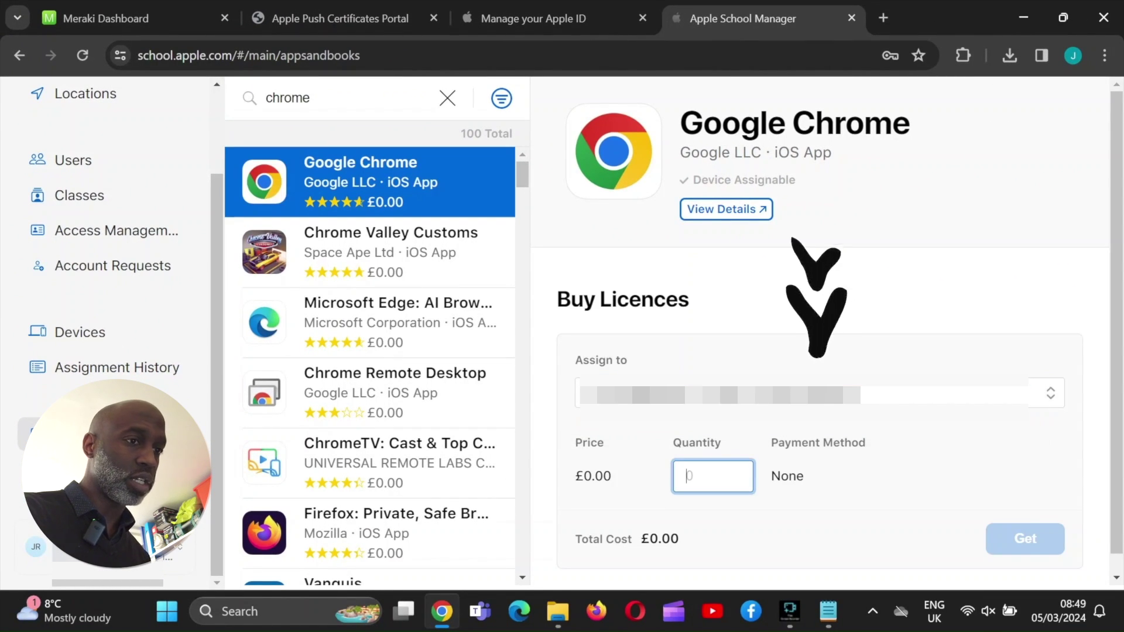
type("100")
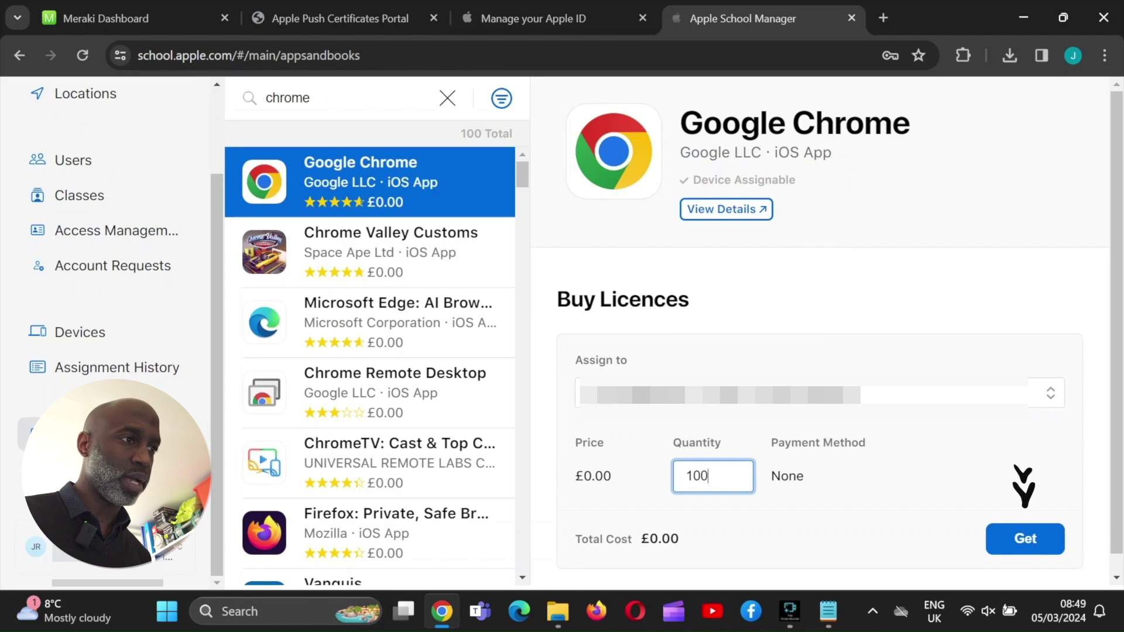
left_click(1024, 538)
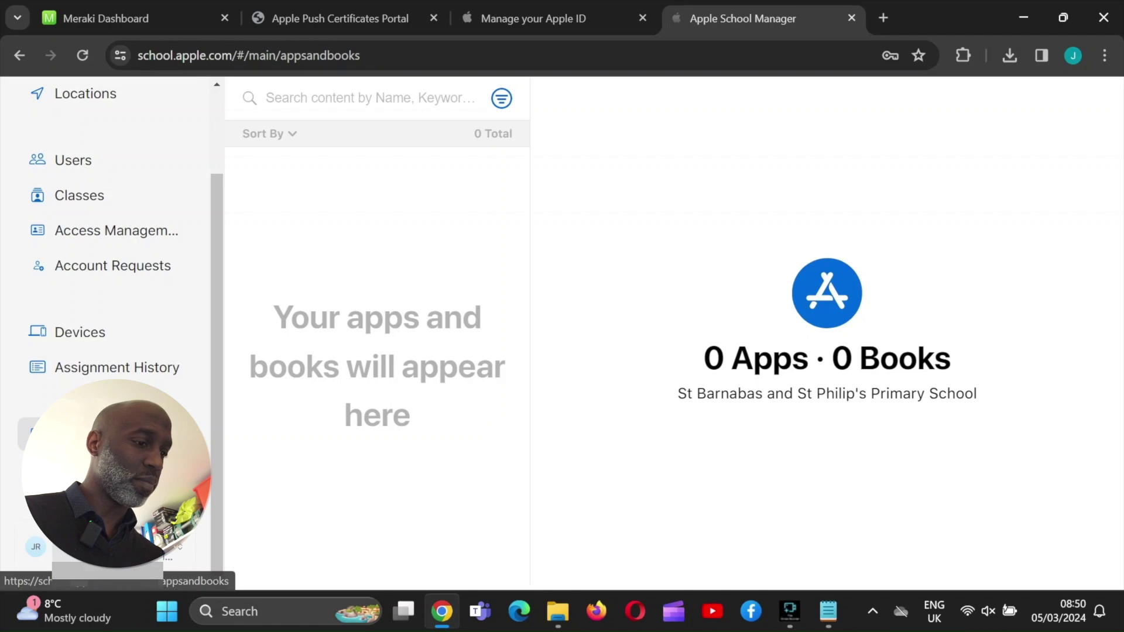
Search Apps and Books for "chrome" again and check the licence details of Google Chrome
left_click(370, 98)
type("chrome")
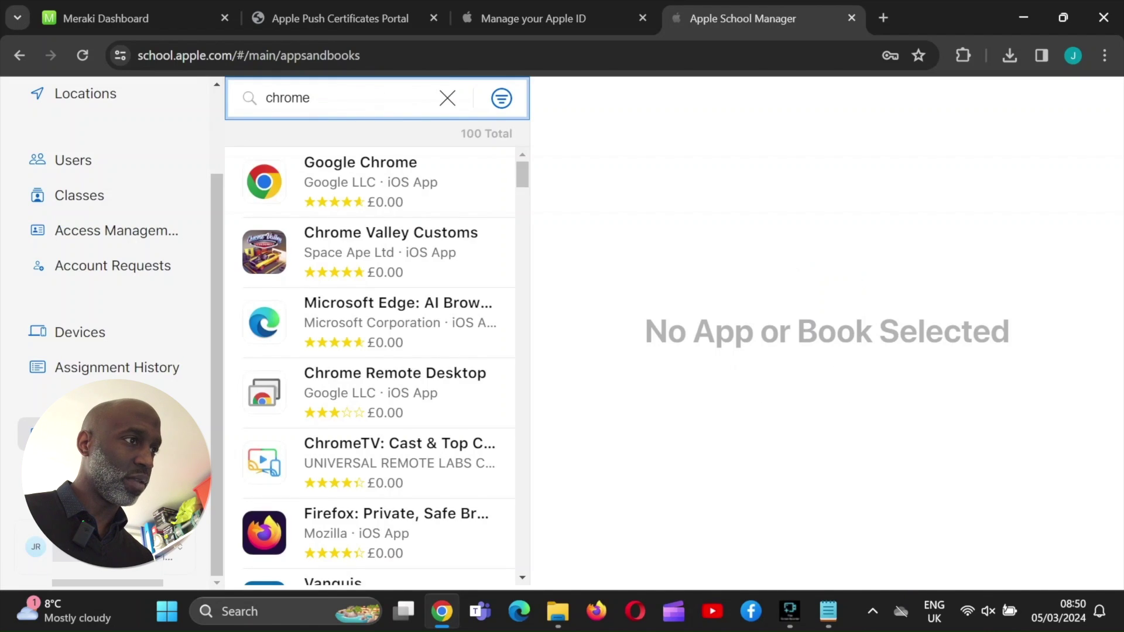
left_click(370, 181)
scroll(827, 332, "down", 4)
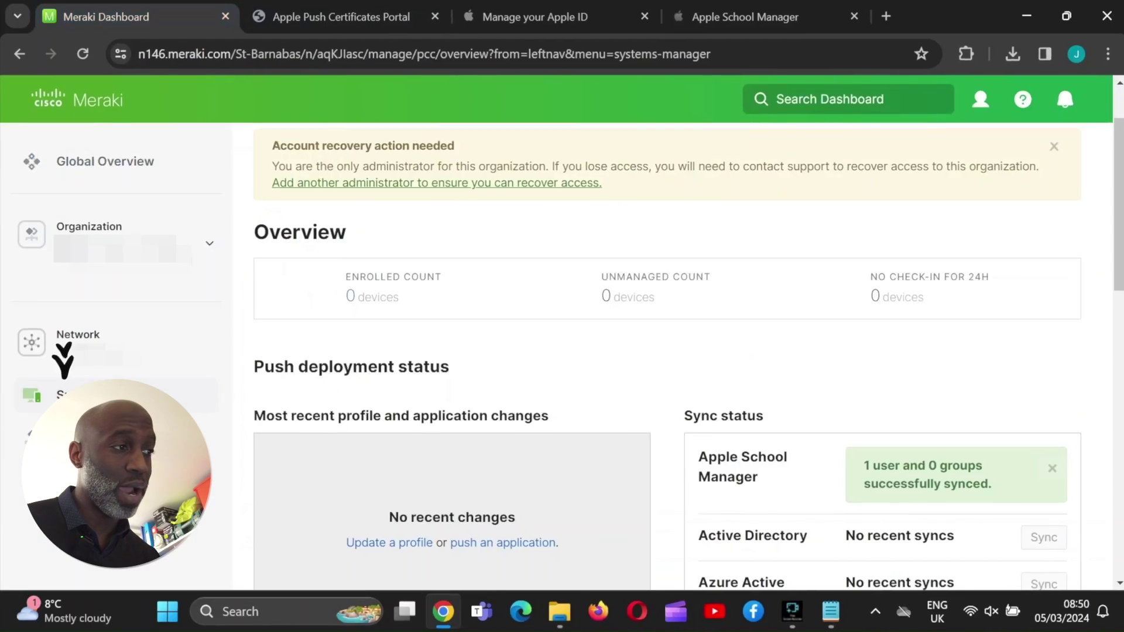
Switch to the Meraki dashboard, open Systems Manager's ADE page and look through the synced iPads
mouse_move(63, 360)
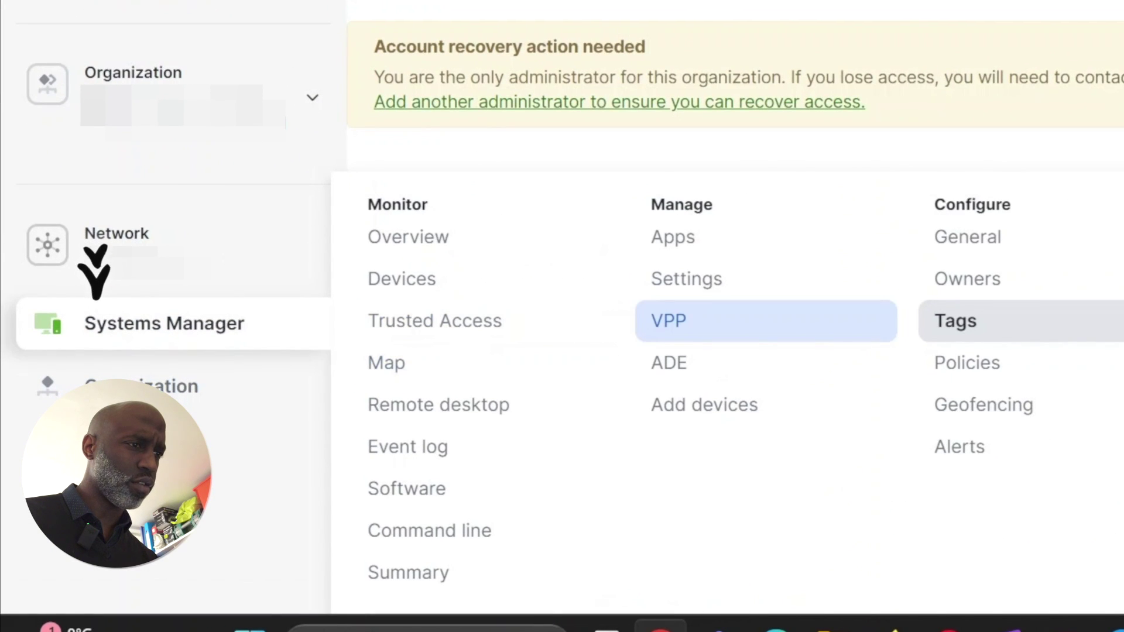
left_click(655, 363)
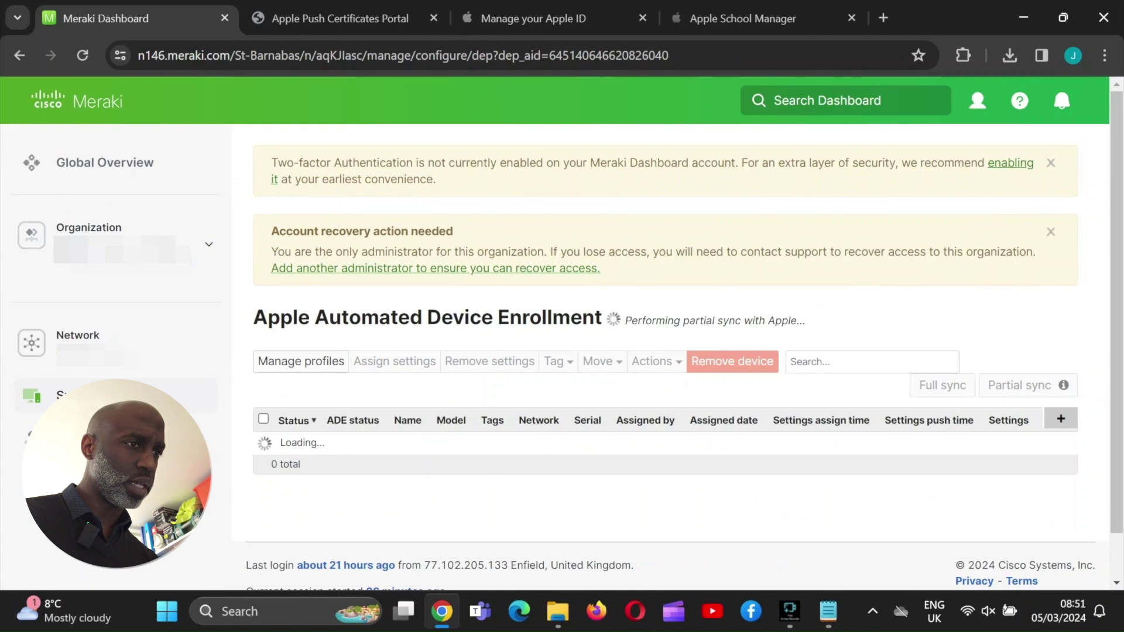
scroll(665, 357, "down", 12)
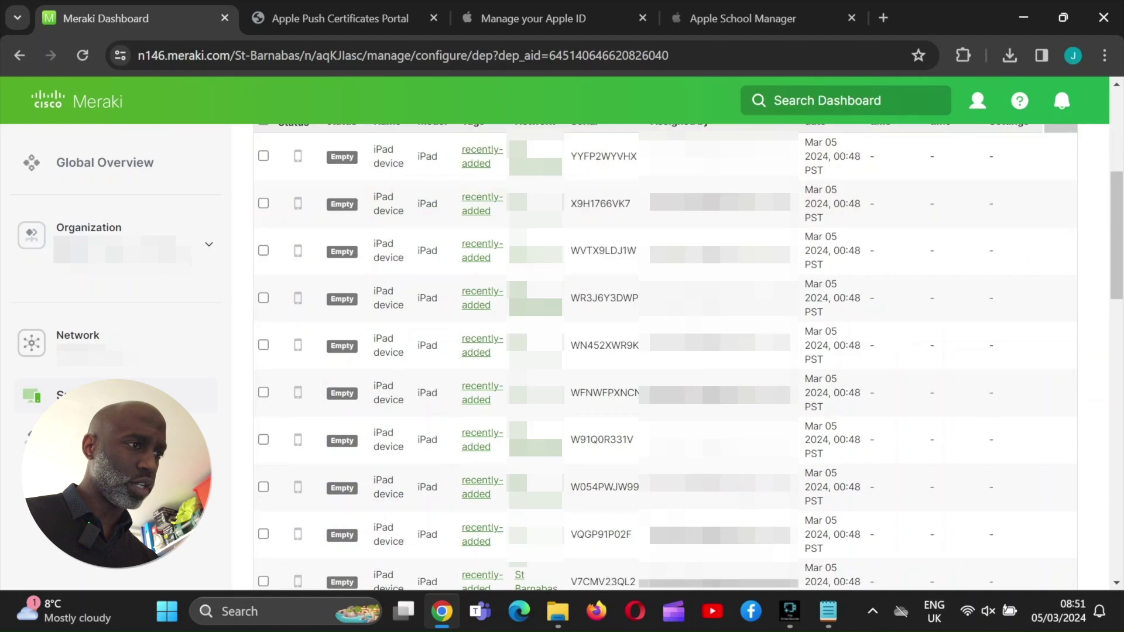
scroll(665, 357, "down", 10)
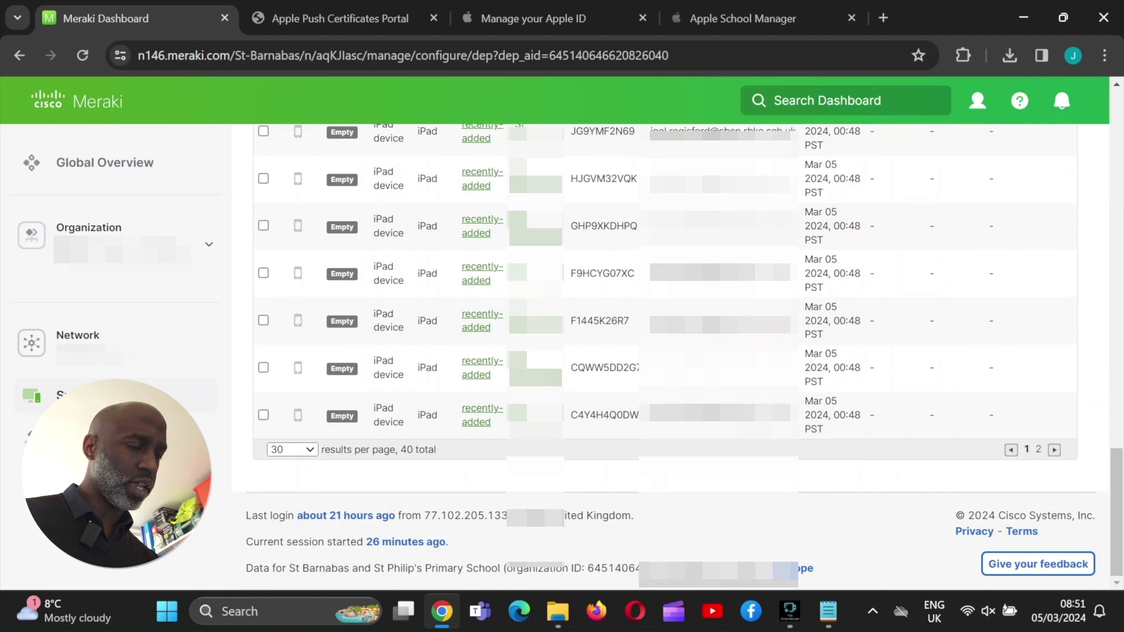
scroll(665, 356, "up", 15)
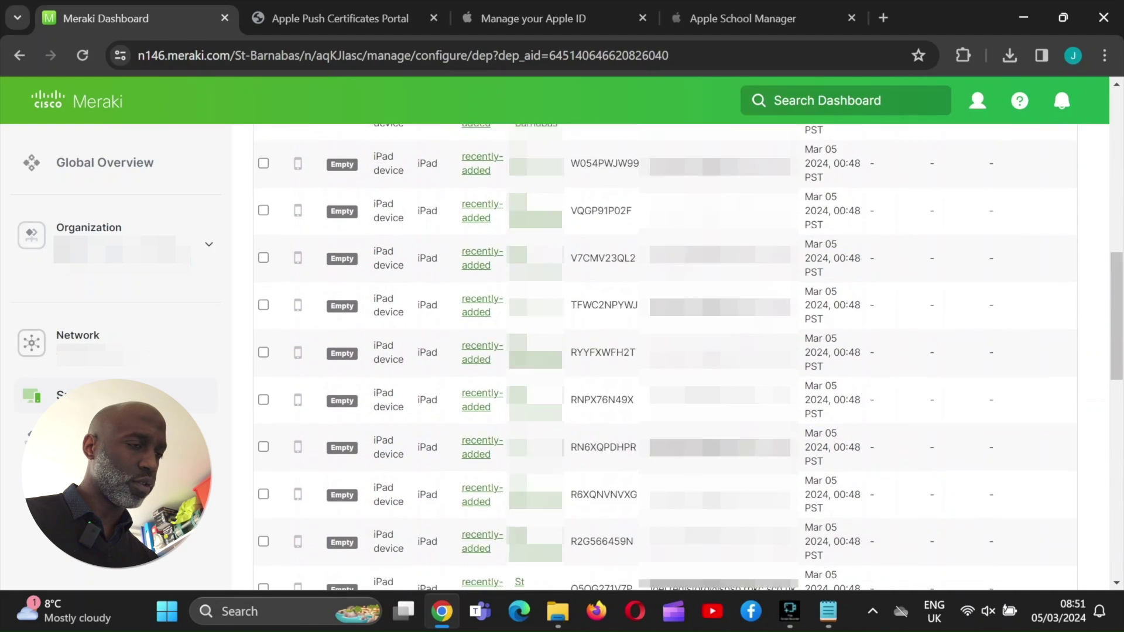
scroll(665, 357, "up", 4)
Show all devices on a single page of the Automated Device Enrollment list and look through it
left_click(291, 449)
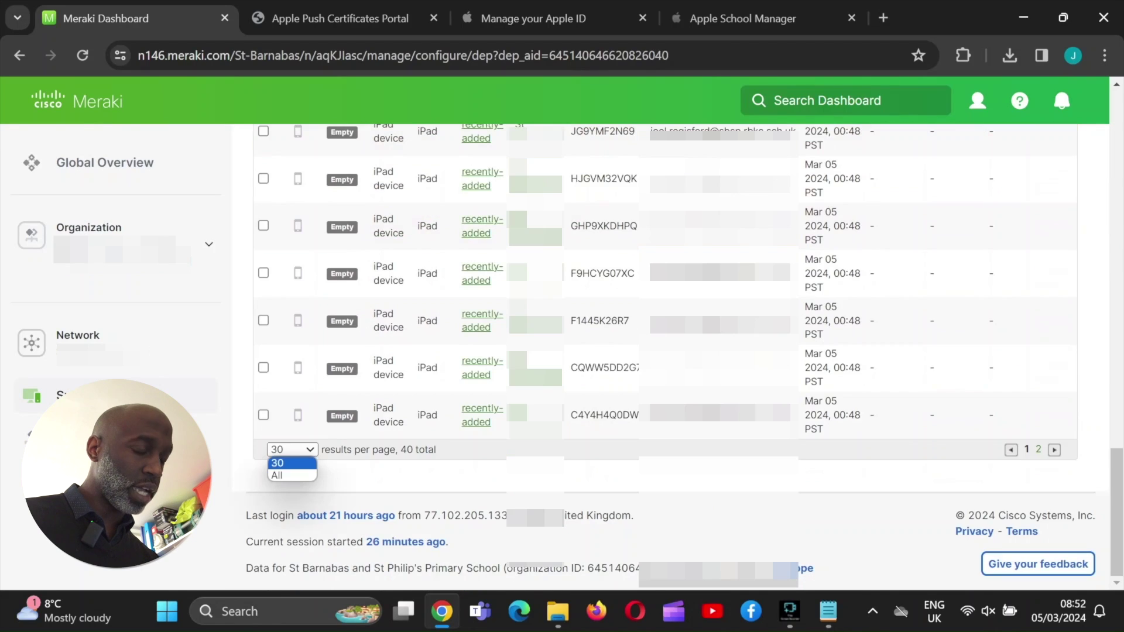
left_click(291, 475)
scroll(292, 468, "down", 10)
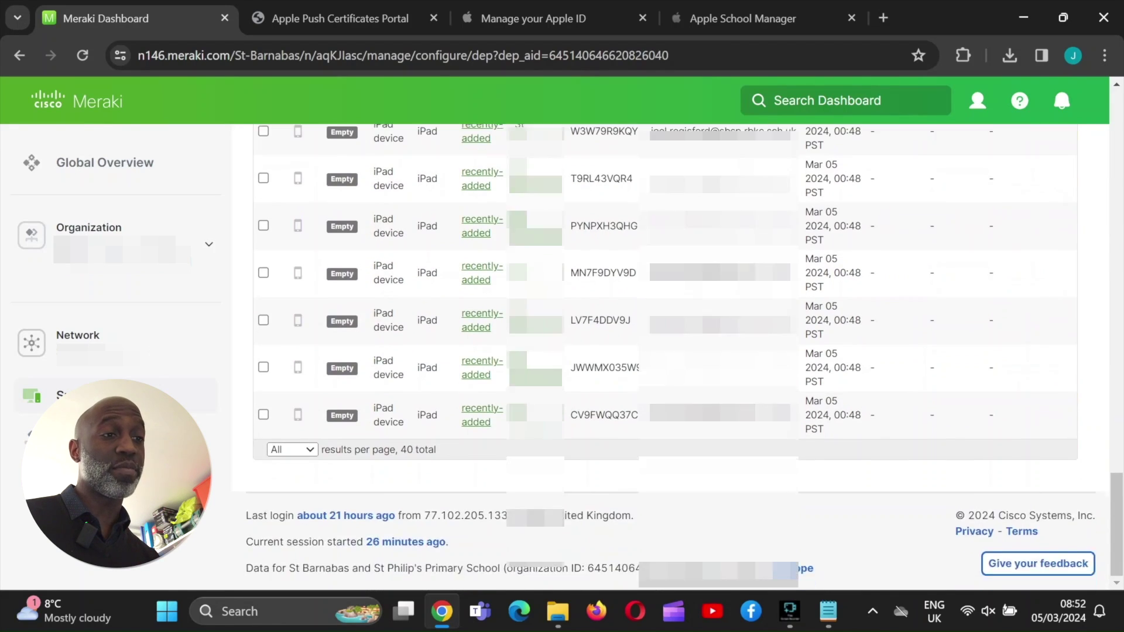
scroll(664, 357, "up", 20)
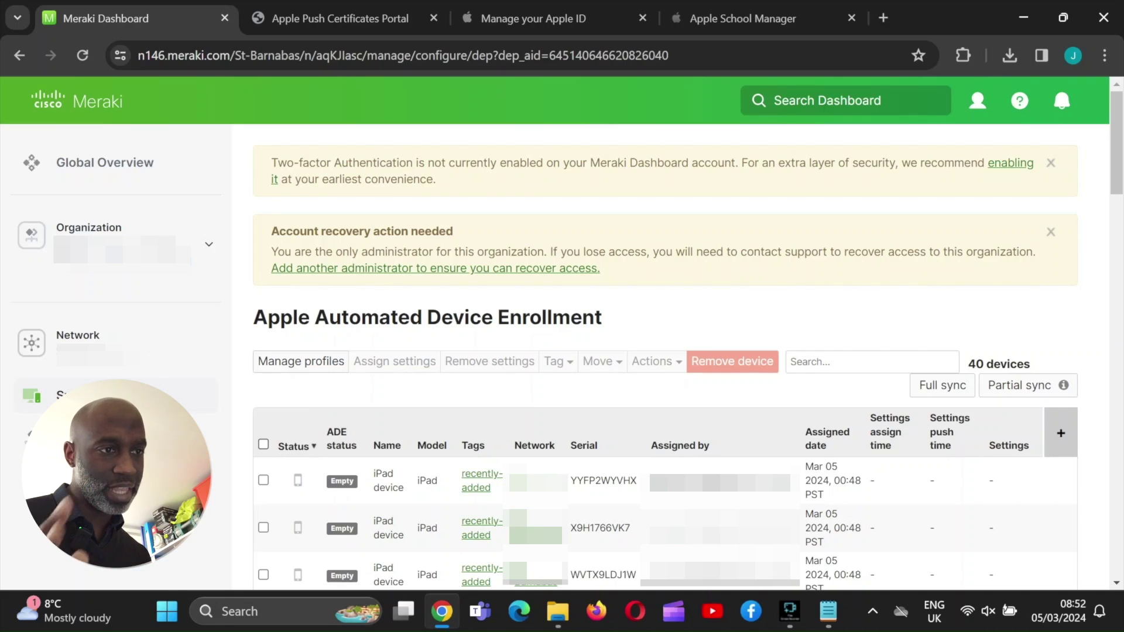
Select all devices in the enrollment list, create a new settings profile for them and enter the profile's name
left_click(263, 445)
left_click(394, 361)
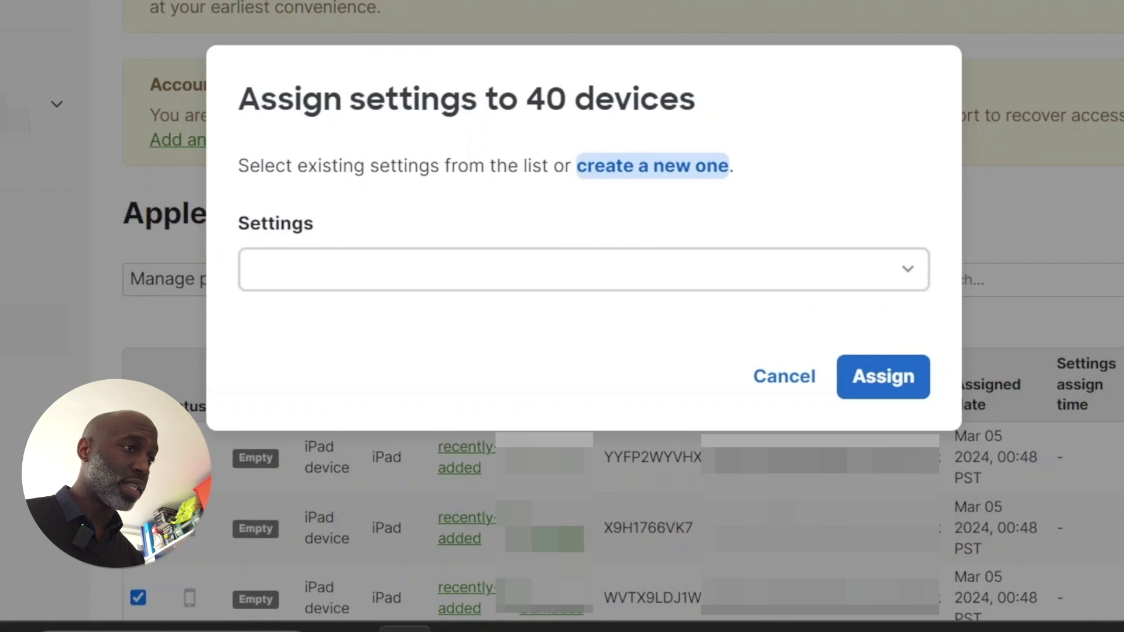
left_click(651, 165)
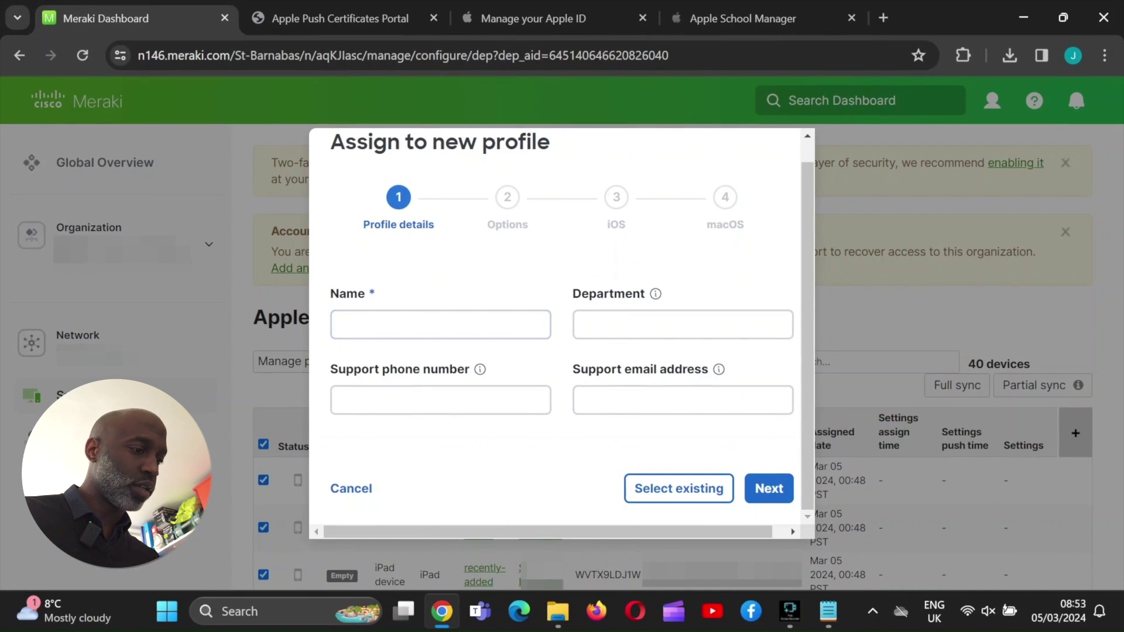
key("Caps_Lock")
type("P")
key("Caps_Lock")
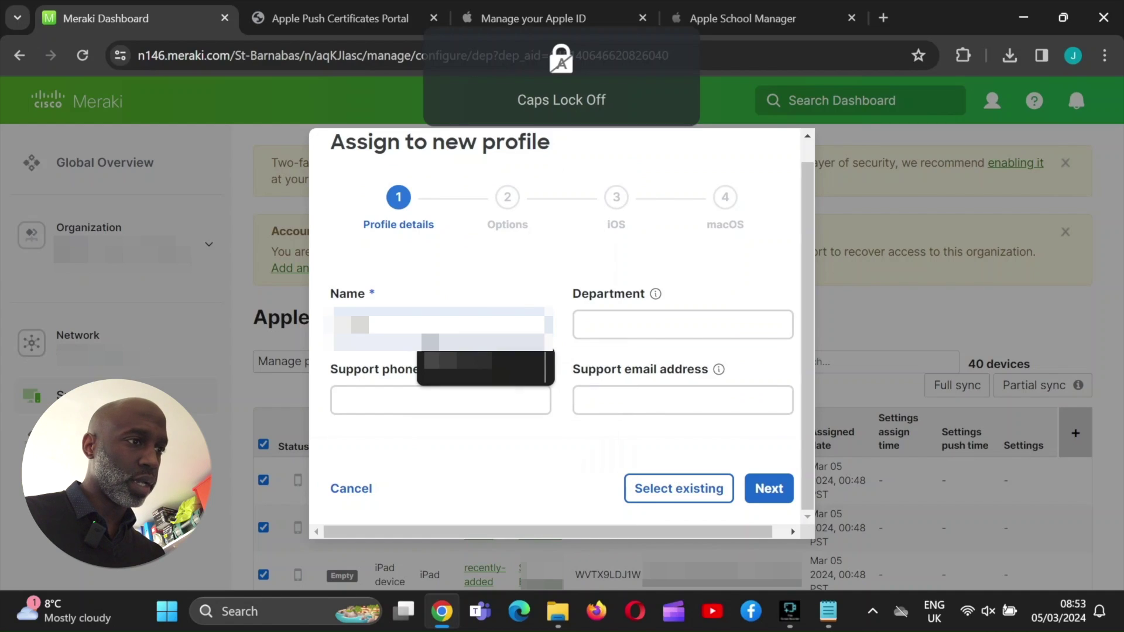
left_click(484, 367)
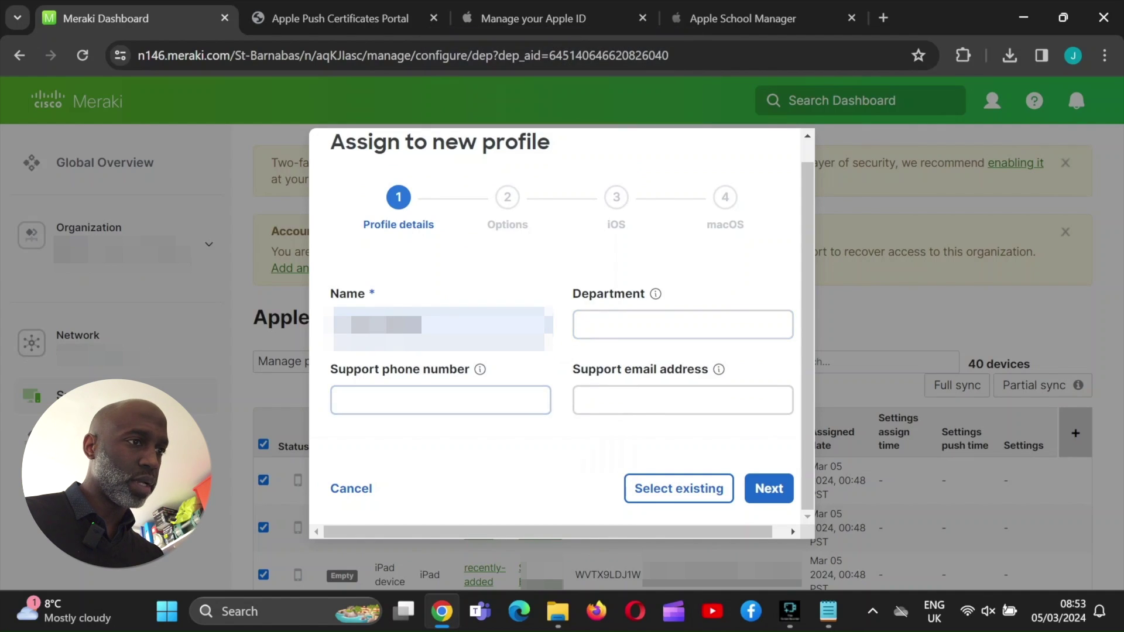
left_click(682, 324)
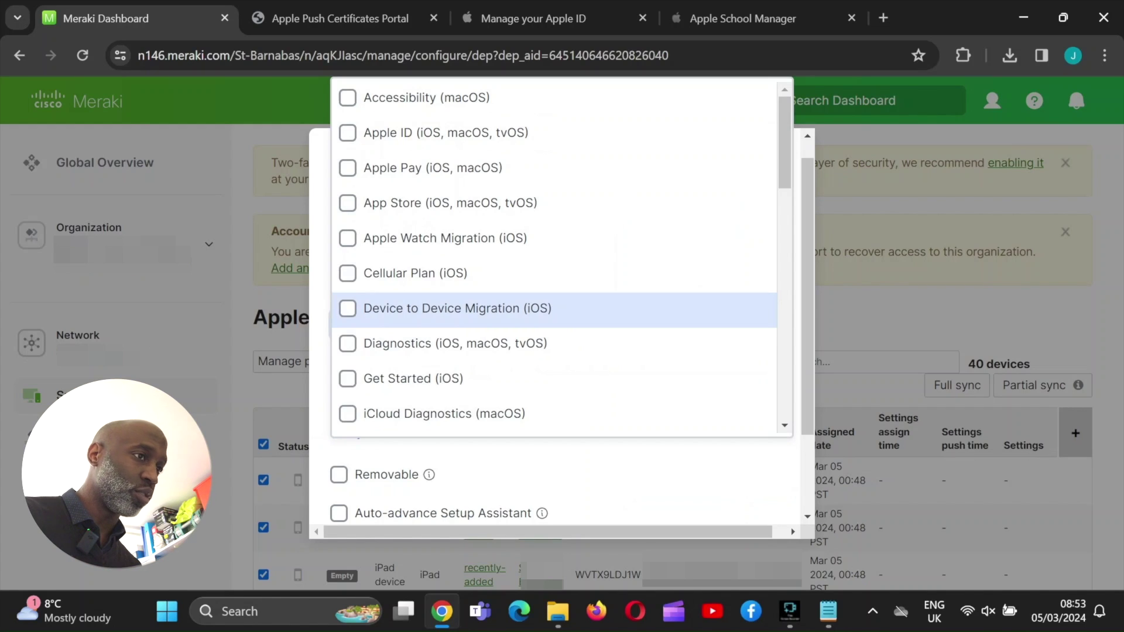
Review the available setup steps, enable Skip all steps in the profile options and continue to the iOS stage
scroll(554, 258, "down", 6)
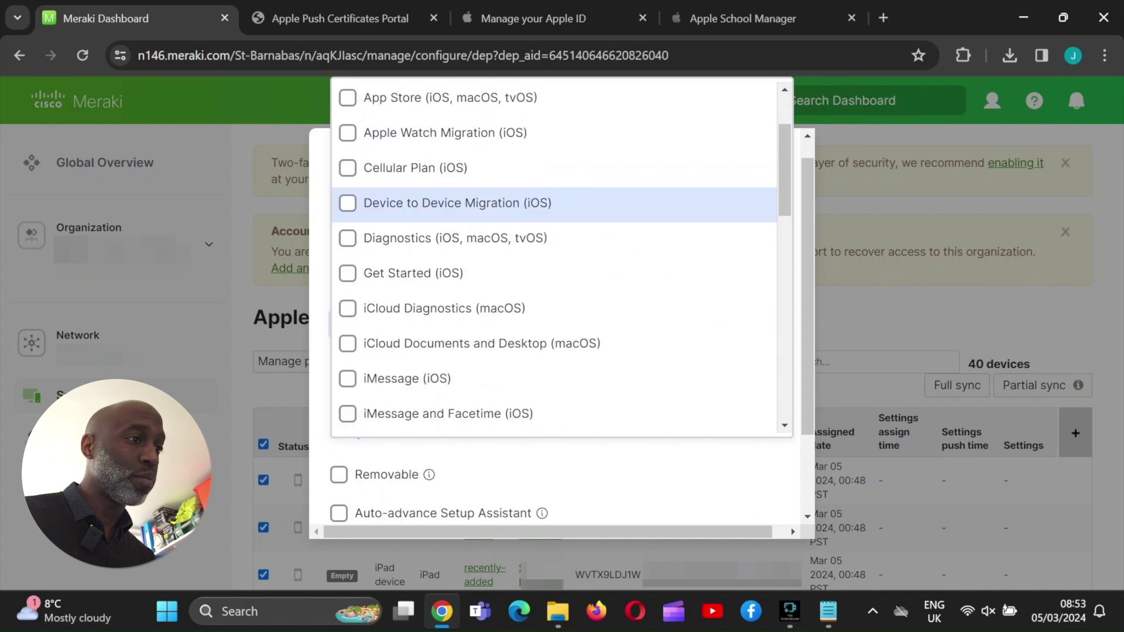
scroll(554, 257, "up", 6)
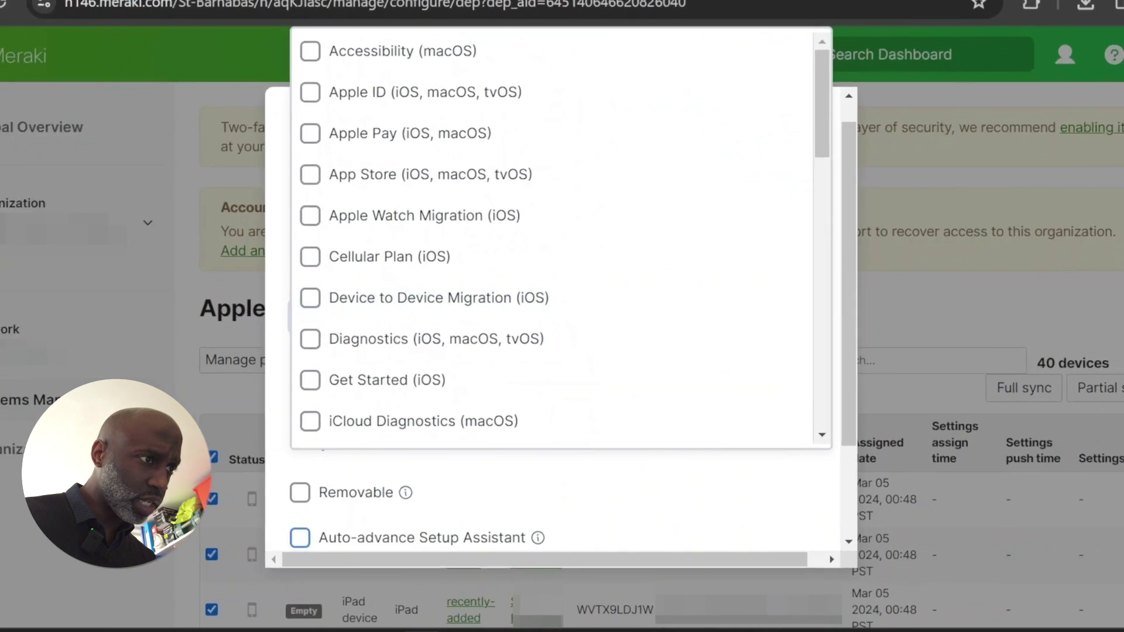
key("Escape")
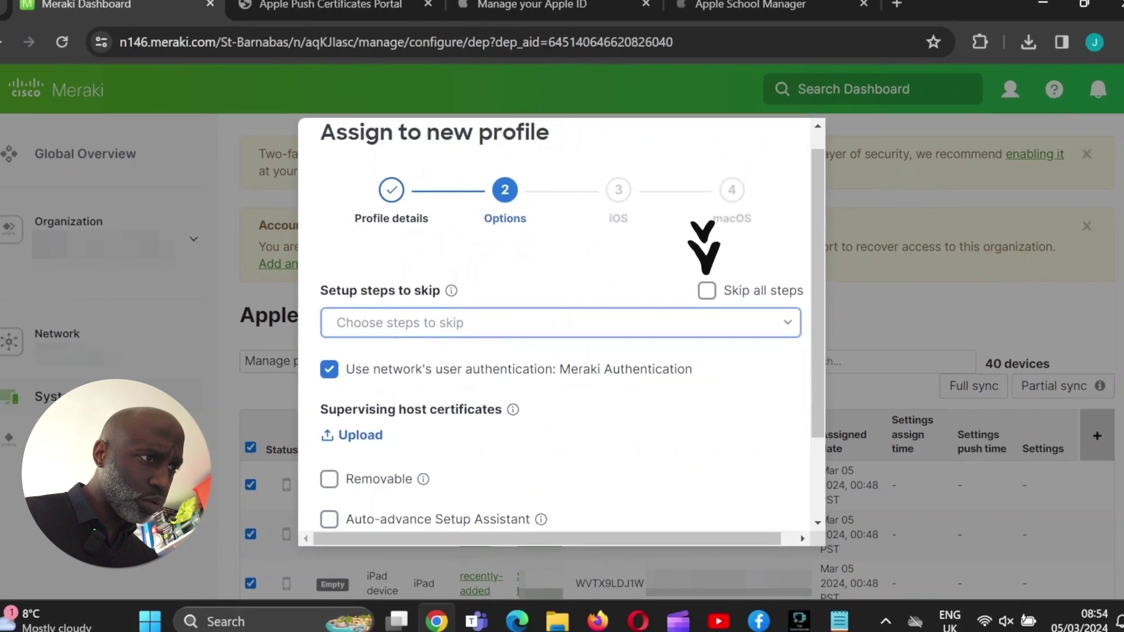
left_click(767, 256)
scroll(558, 351, "down", 1)
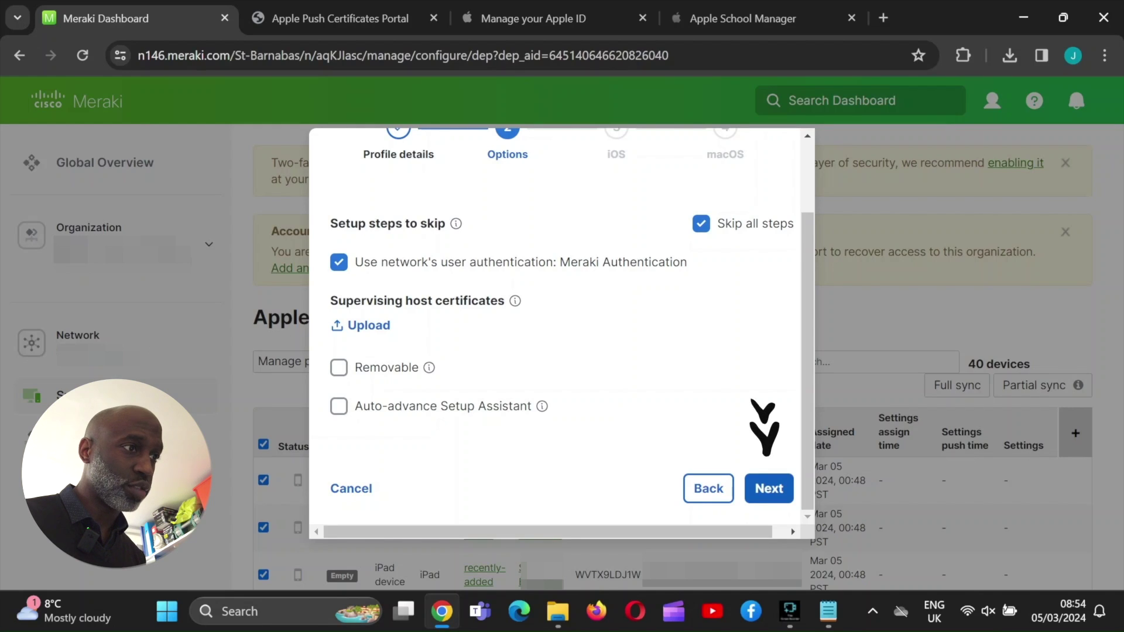
left_click(768, 488)
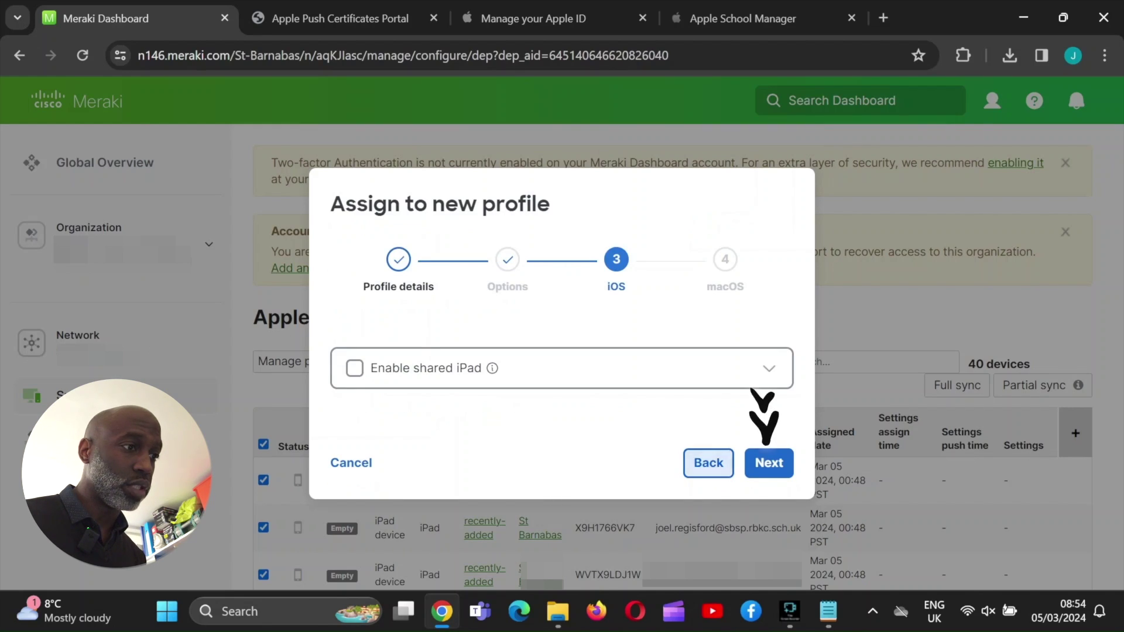
Keep the default iOS and macOS settings of the new profile, and save and assign it
left_click(768, 462)
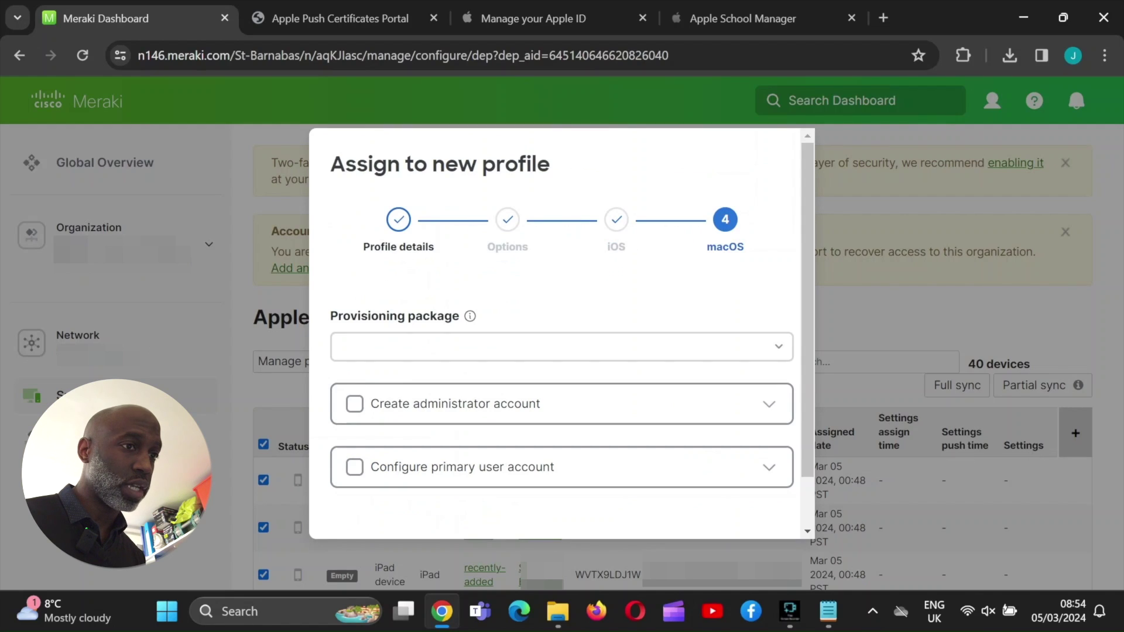
scroll(562, 334, "down", 1)
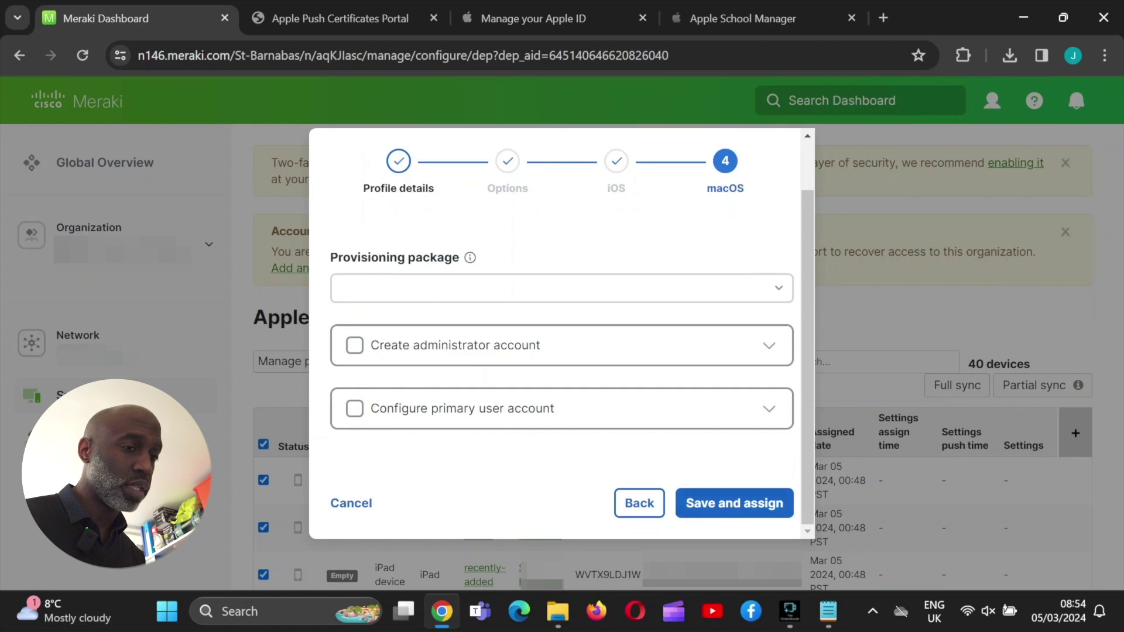
left_click(729, 502)
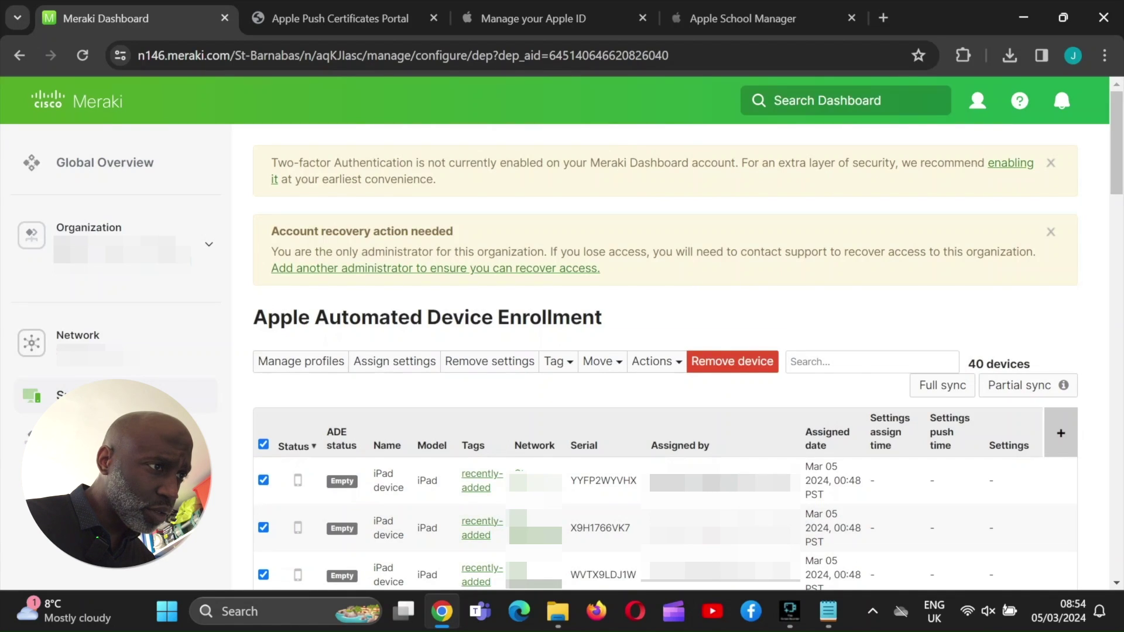
Assign the newly created settings profile to all selected devices and check the enrollment list
left_click(394, 361)
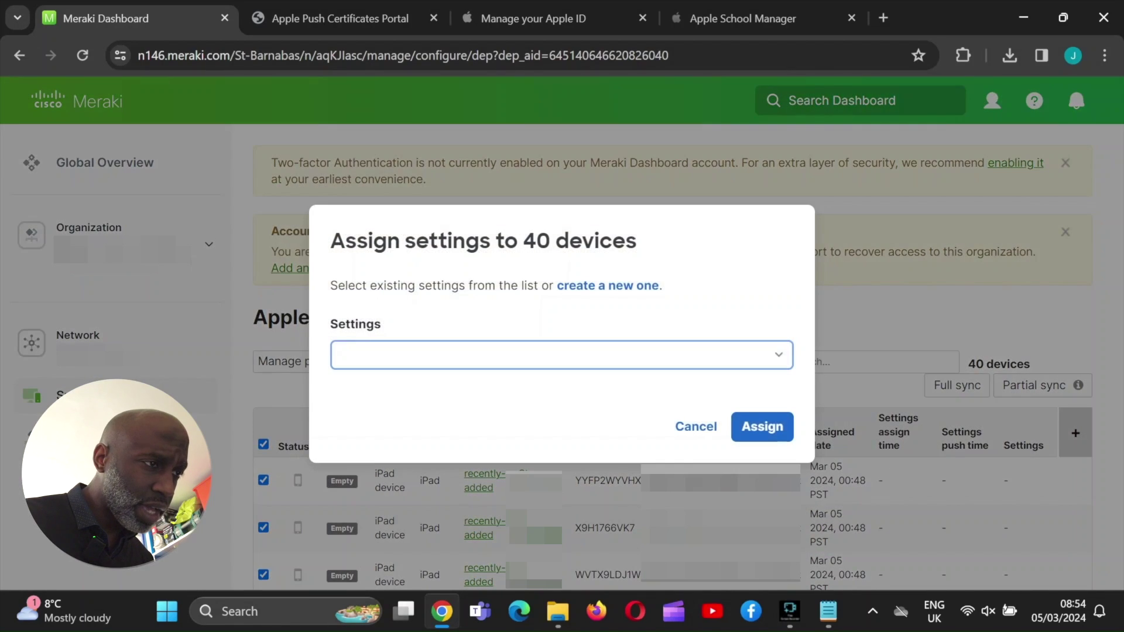
left_click(481, 355)
left_click(481, 393)
left_click(761, 426)
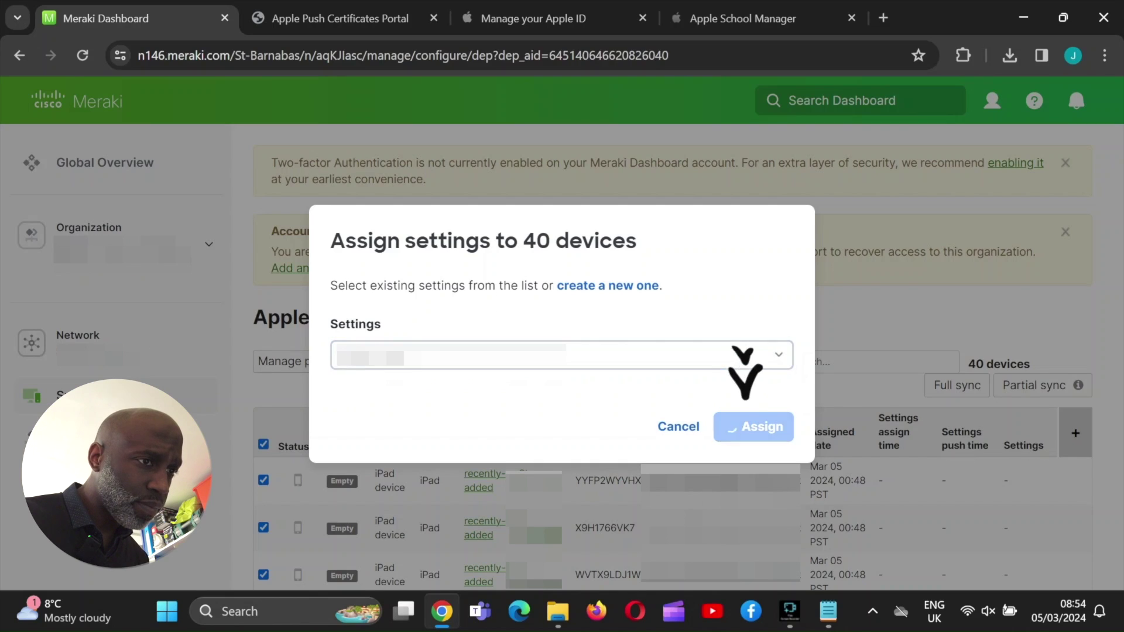
scroll(644, 351, "down", 20)
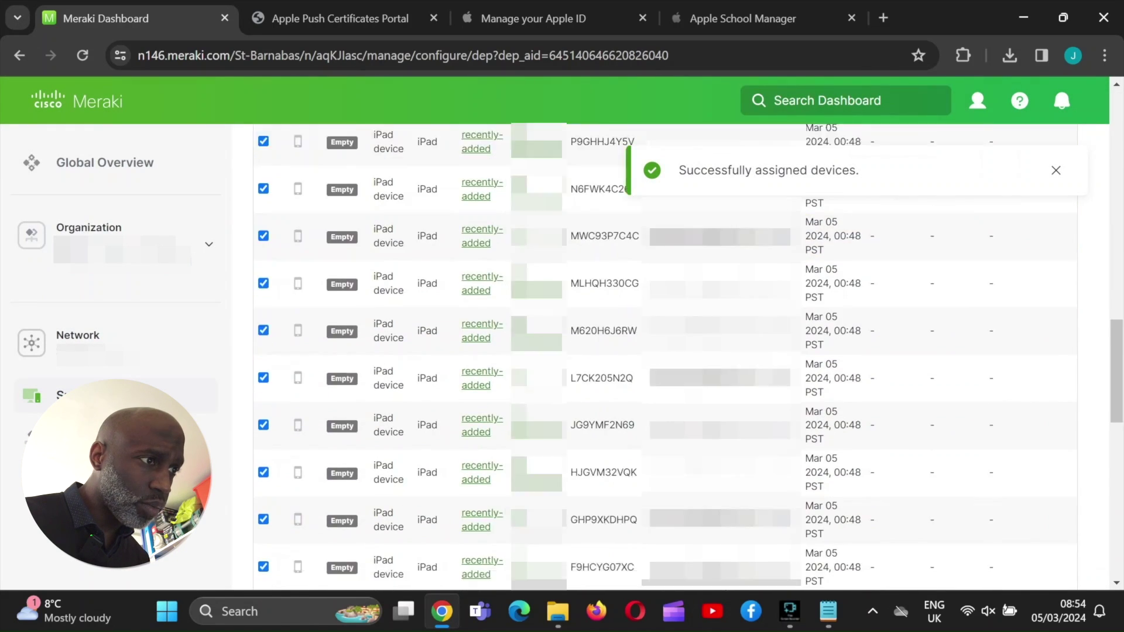
scroll(643, 351, "up", 20)
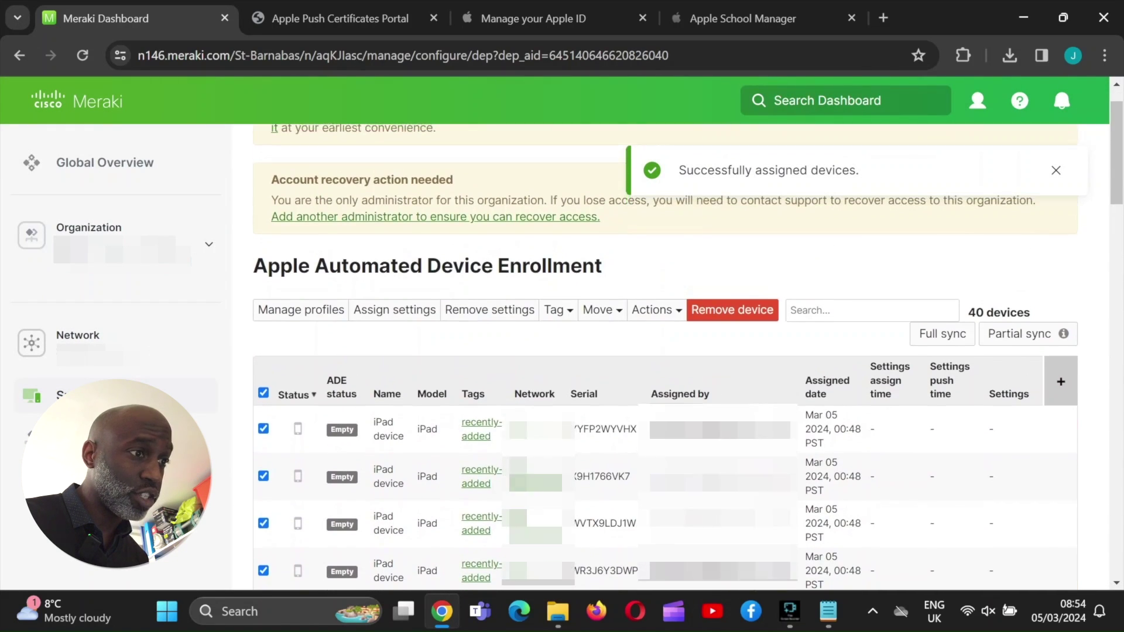
scroll(643, 351, "down", 2)
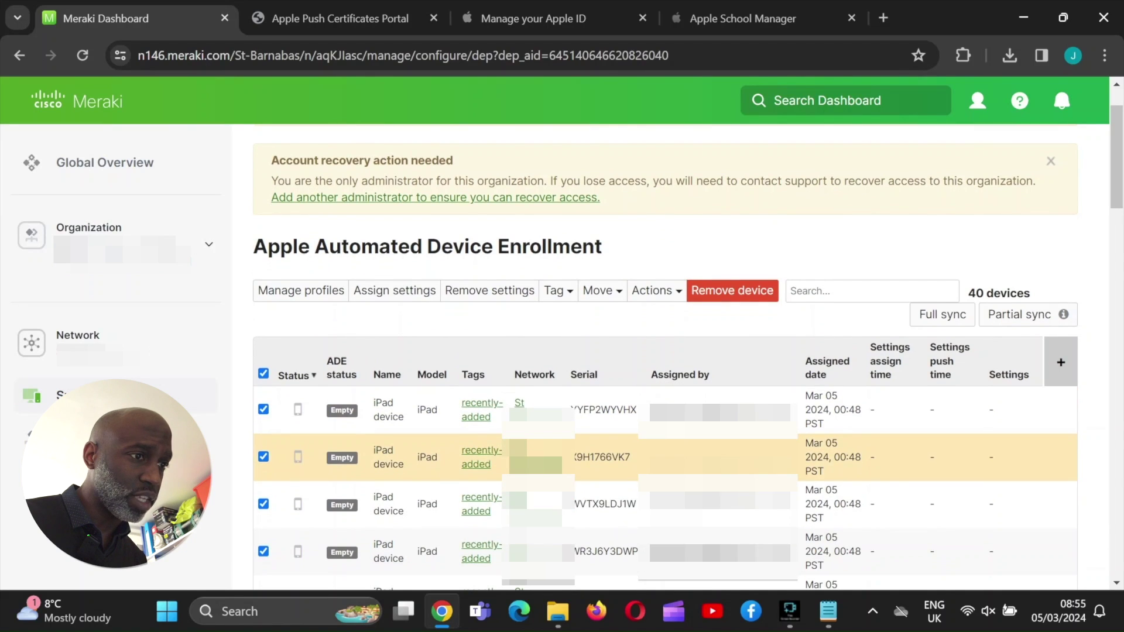
scroll(644, 393, "up", 3)
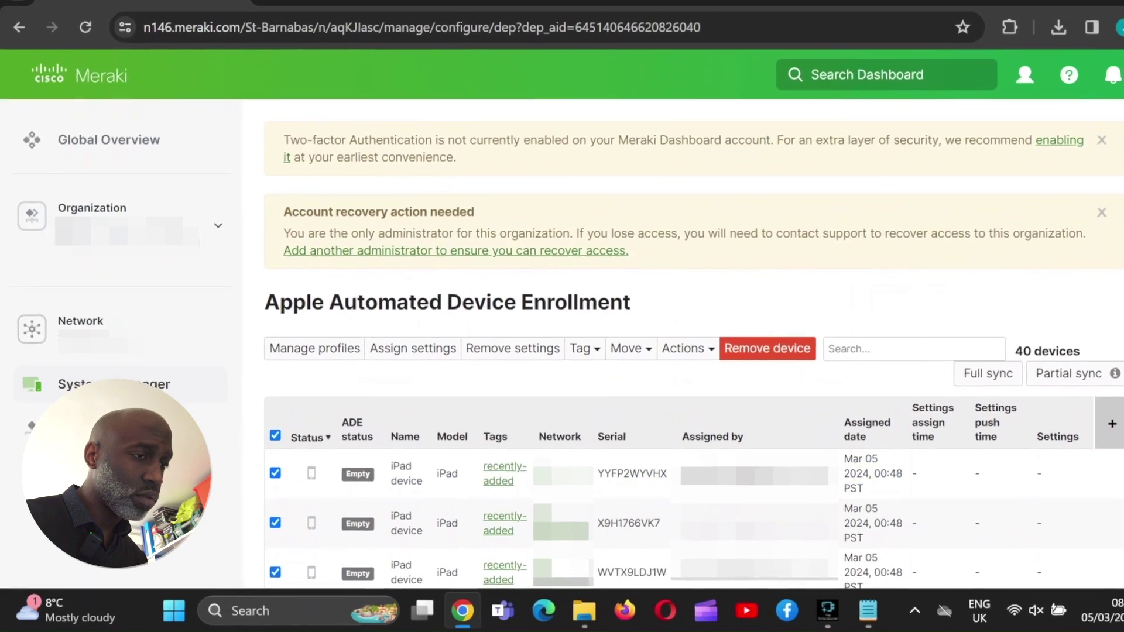
Open the Systems Manager tags page and start creating a new manual tag
mouse_move(110, 396)
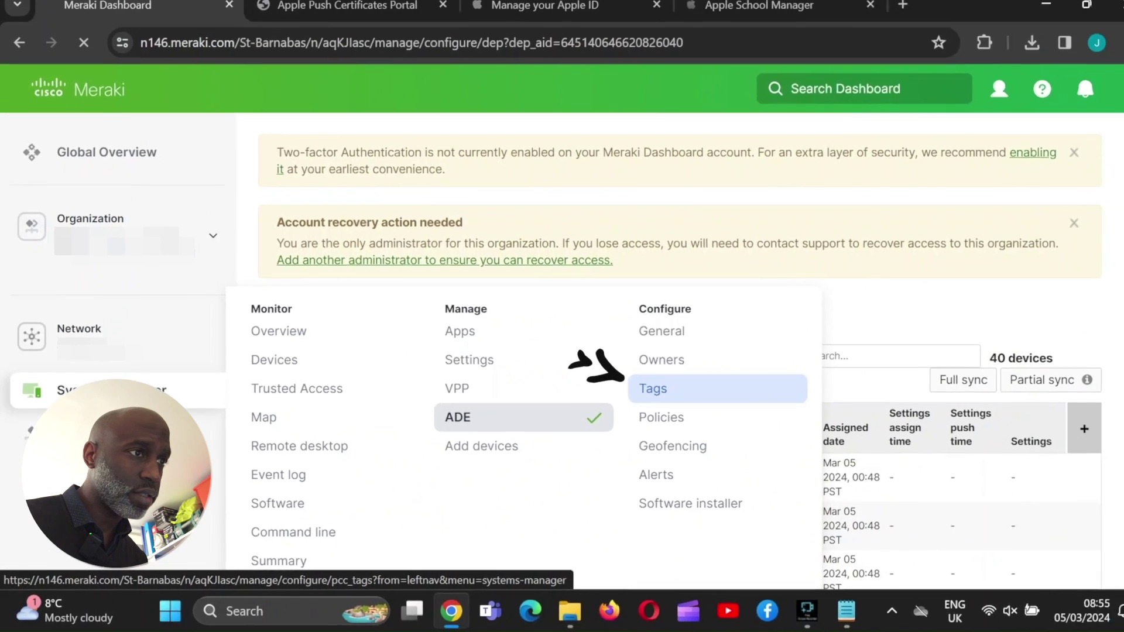
left_click(942, 281)
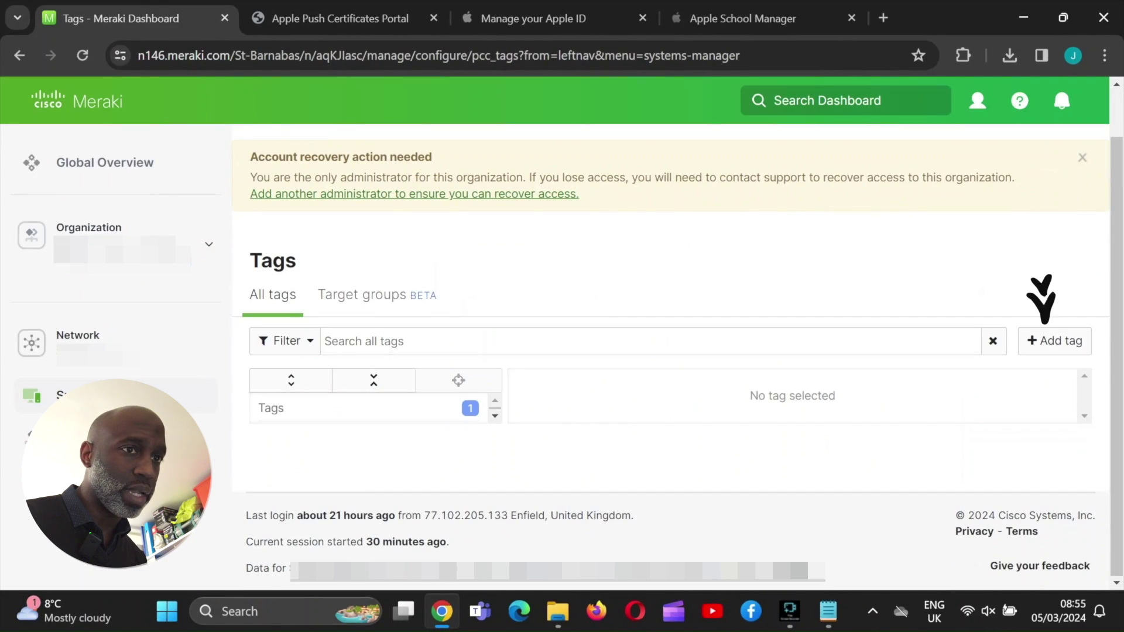
left_click(1054, 340)
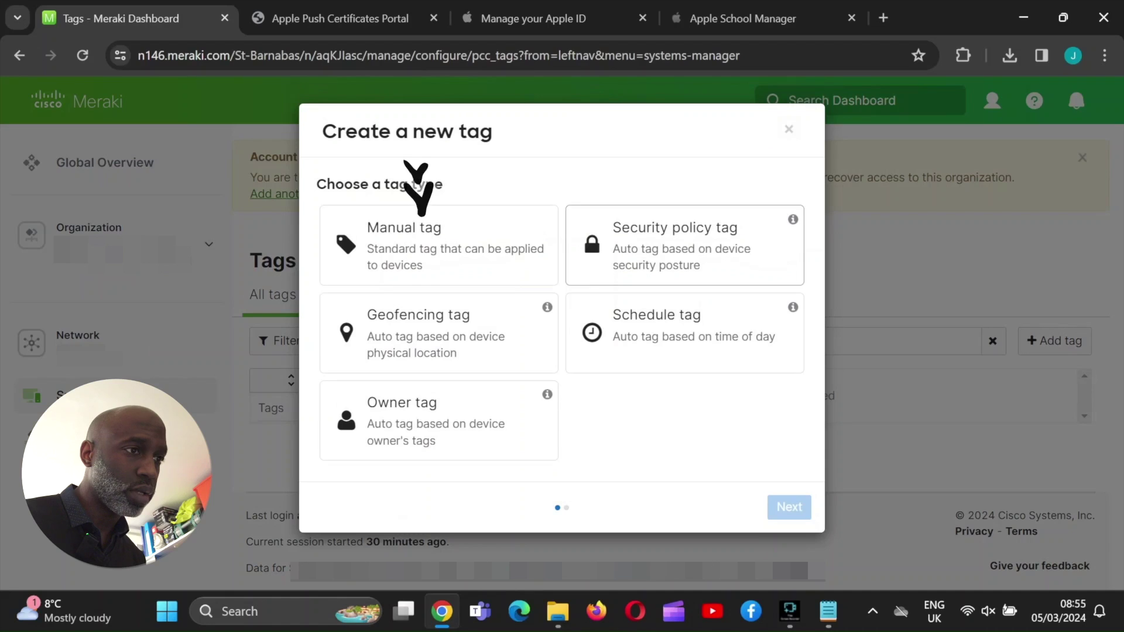
left_click(383, 228)
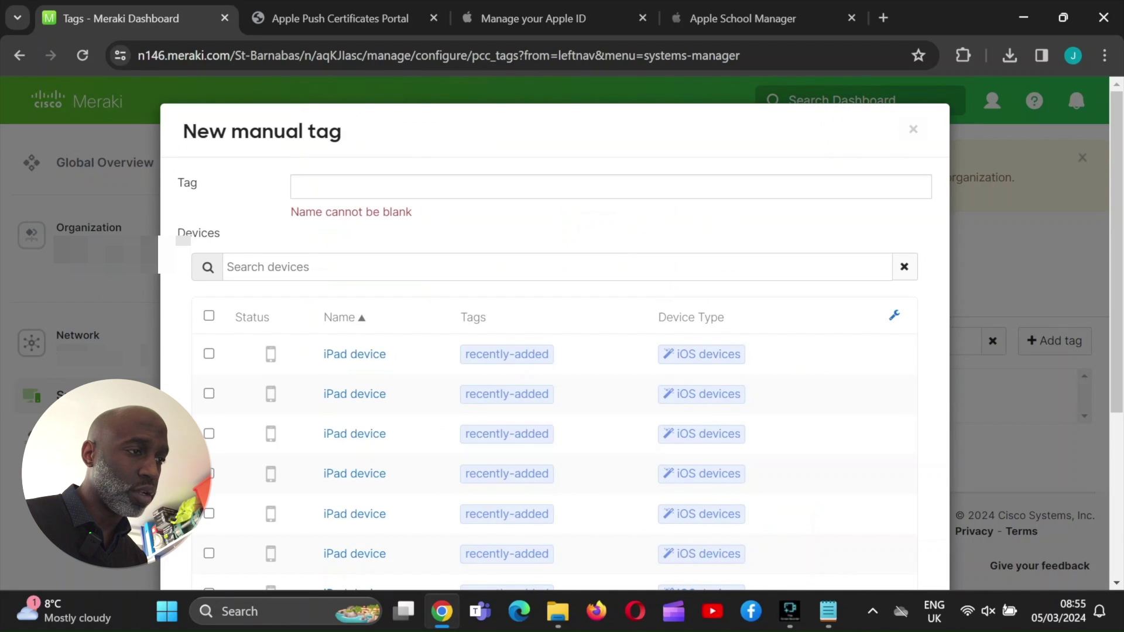
Select all listed iPad devices for the new manual tag and name it Students
scroll(555, 333, "down", 5)
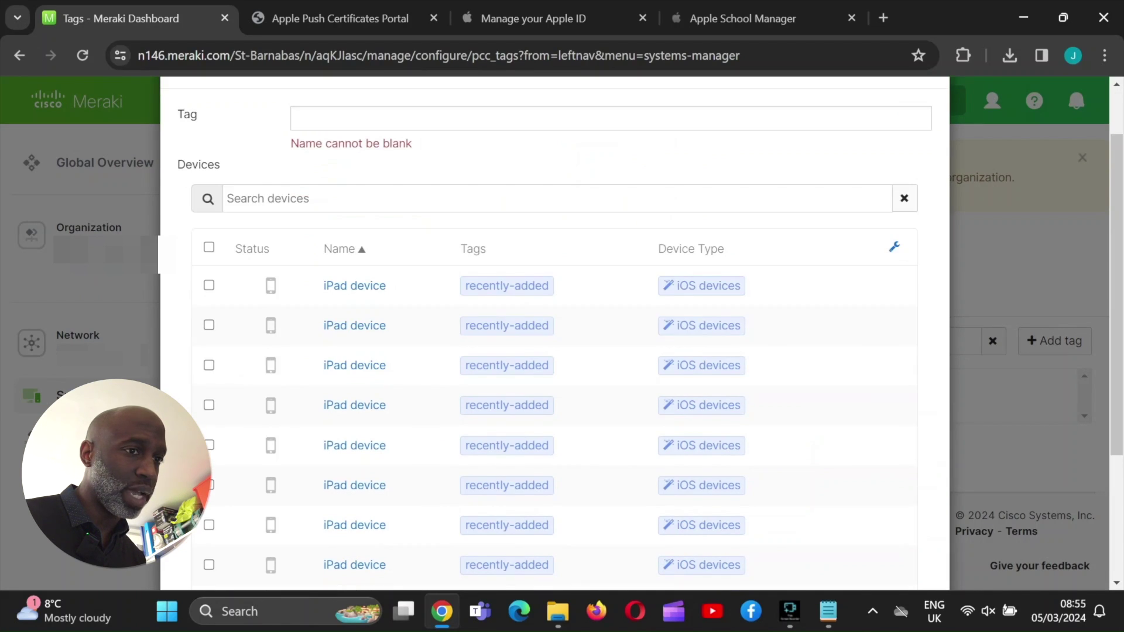
scroll(555, 334, "up", 5)
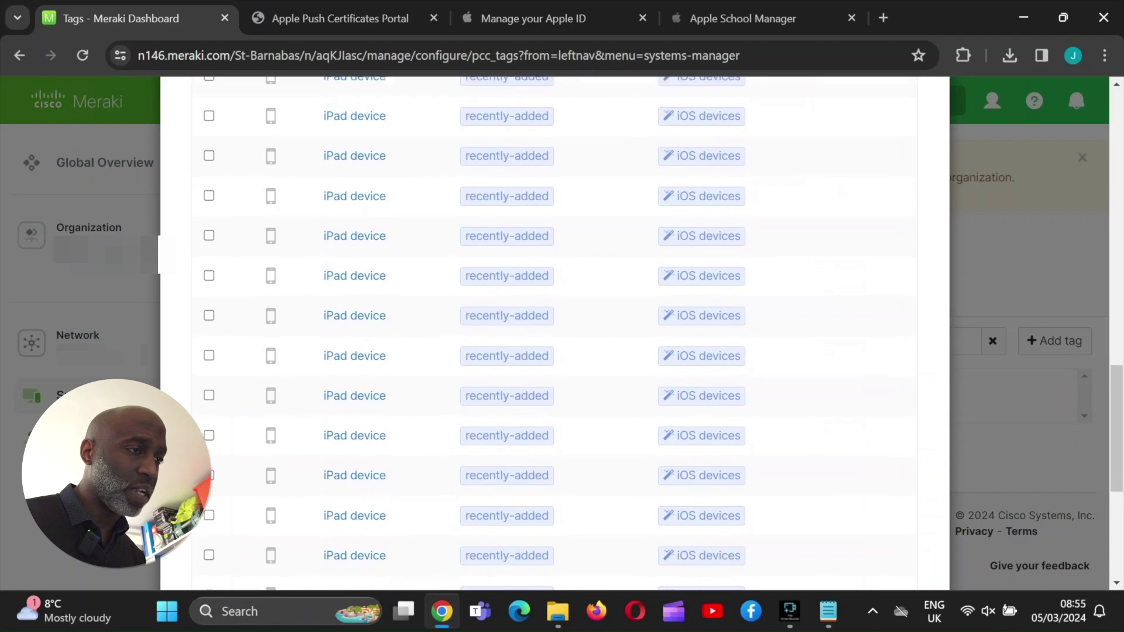
left_click(209, 316)
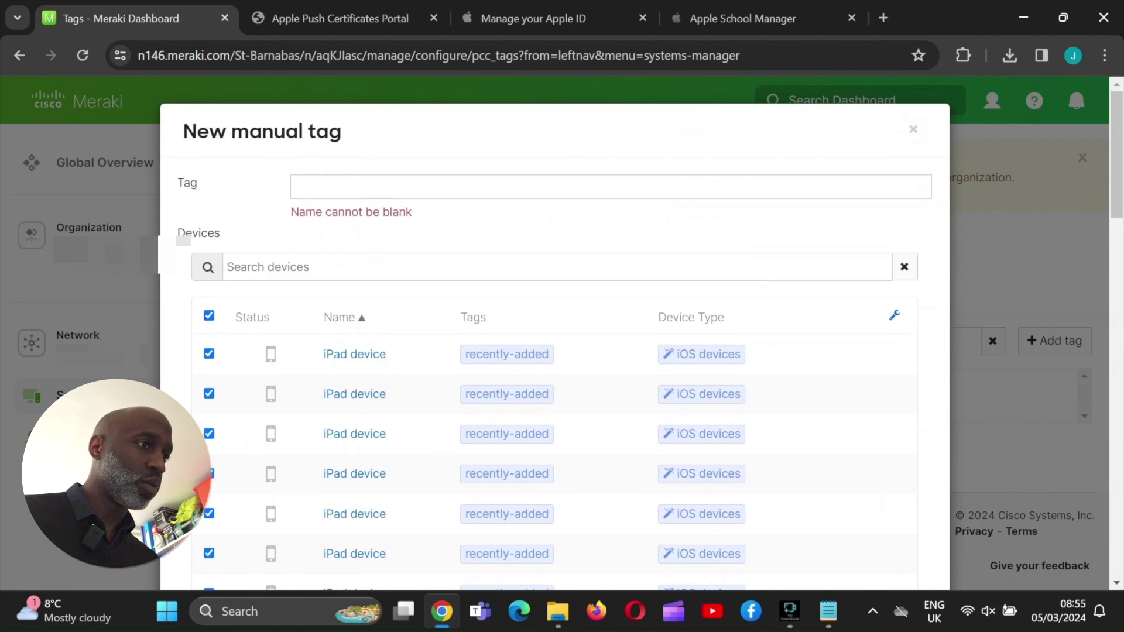
left_click(295, 186)
type("Stud")
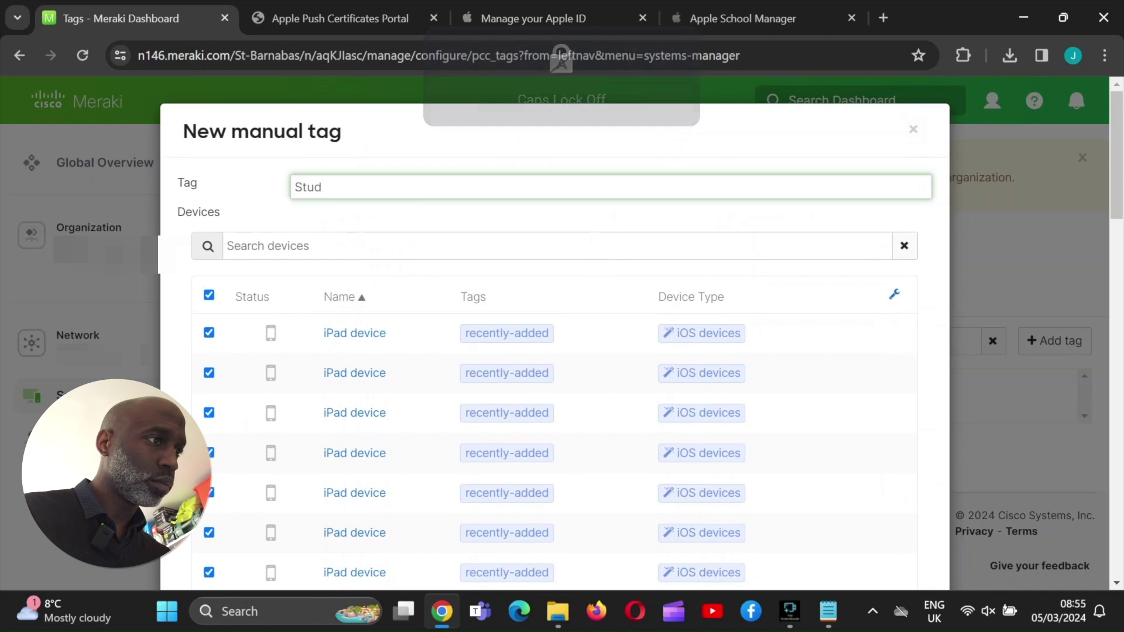
Finish creating the Students tag and save the changes on the tags page
scroll(894, 494, "down", 10)
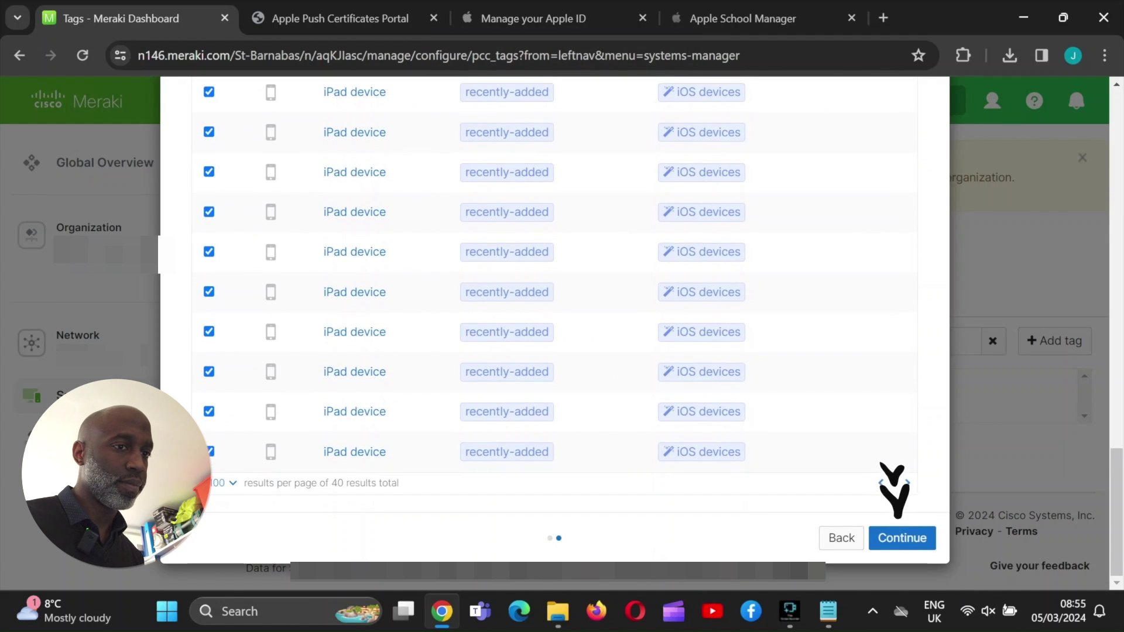
left_click(898, 535)
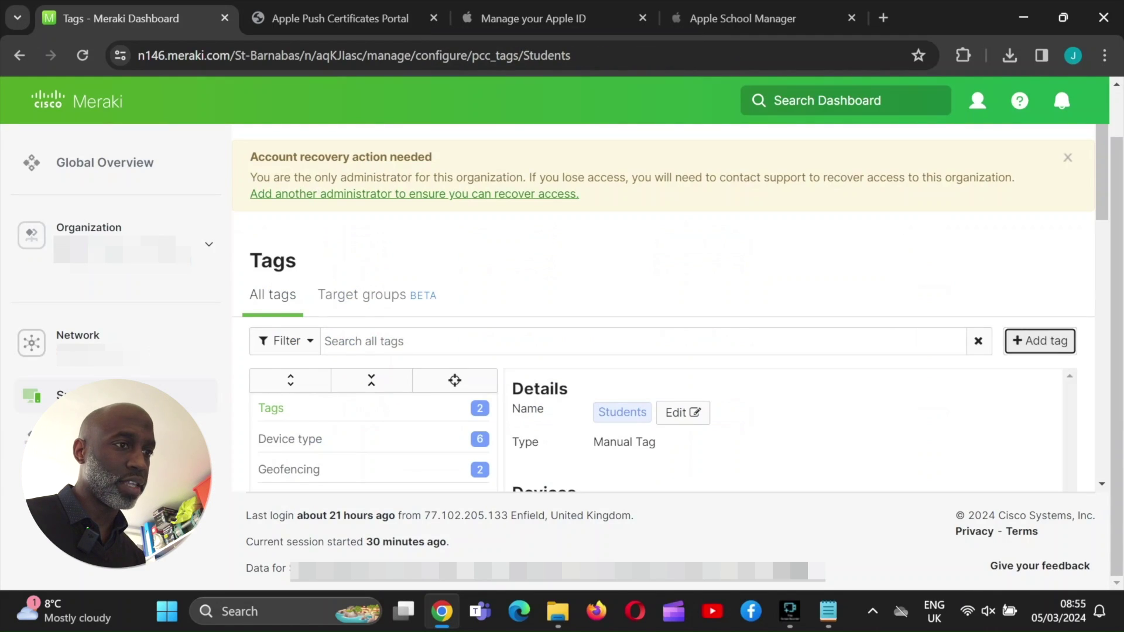
scroll(683, 412, "down", 2)
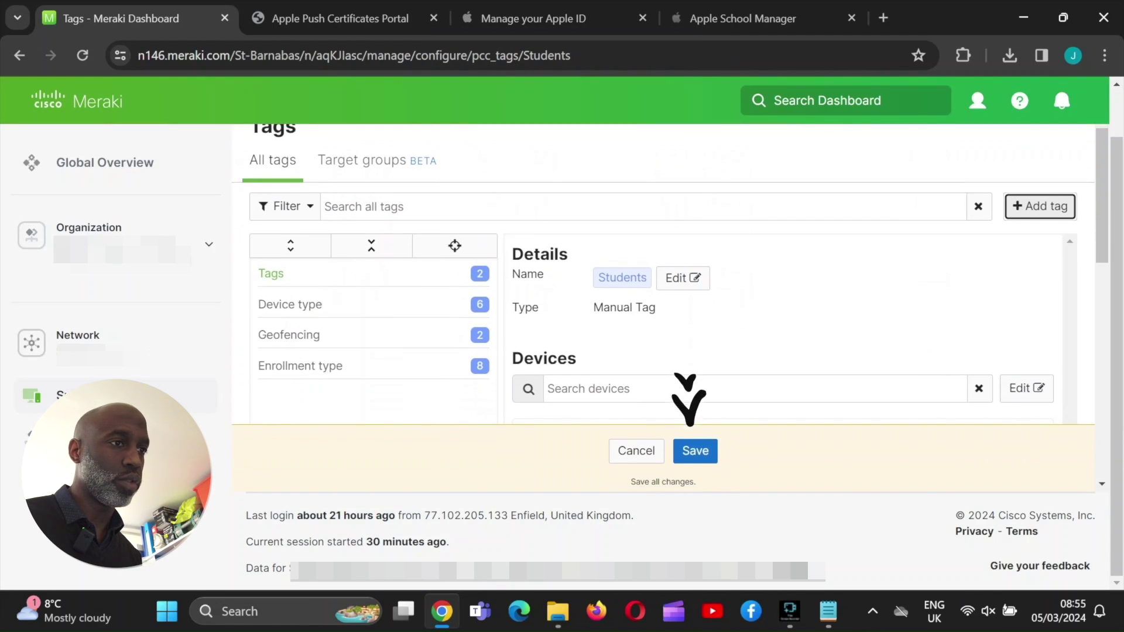
left_click(695, 451)
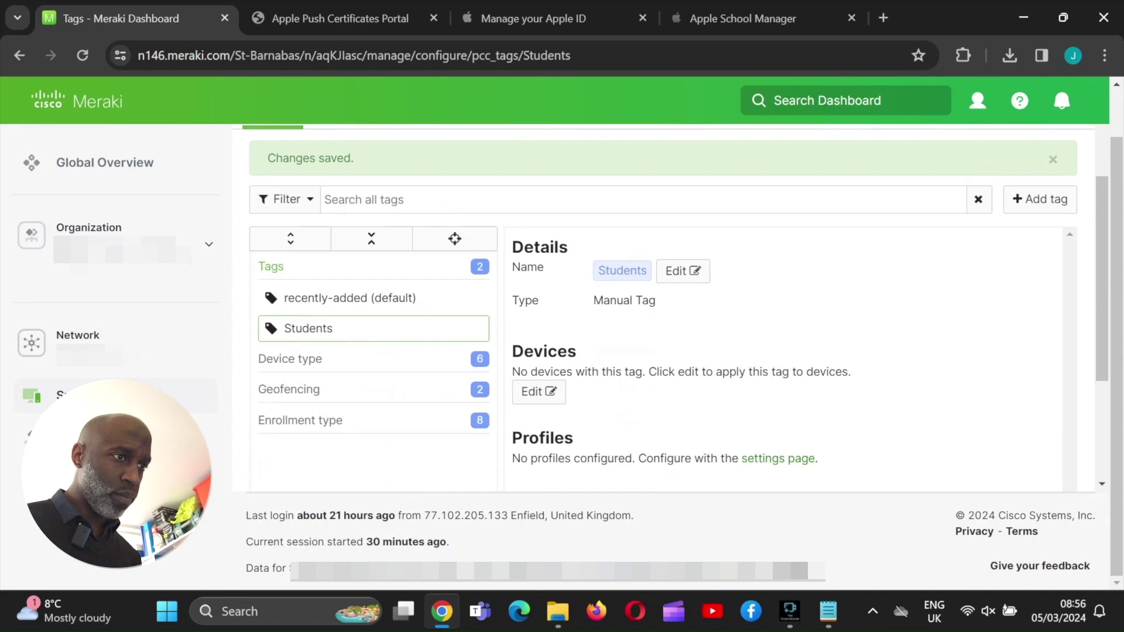
scroll(663, 307, "up", 1)
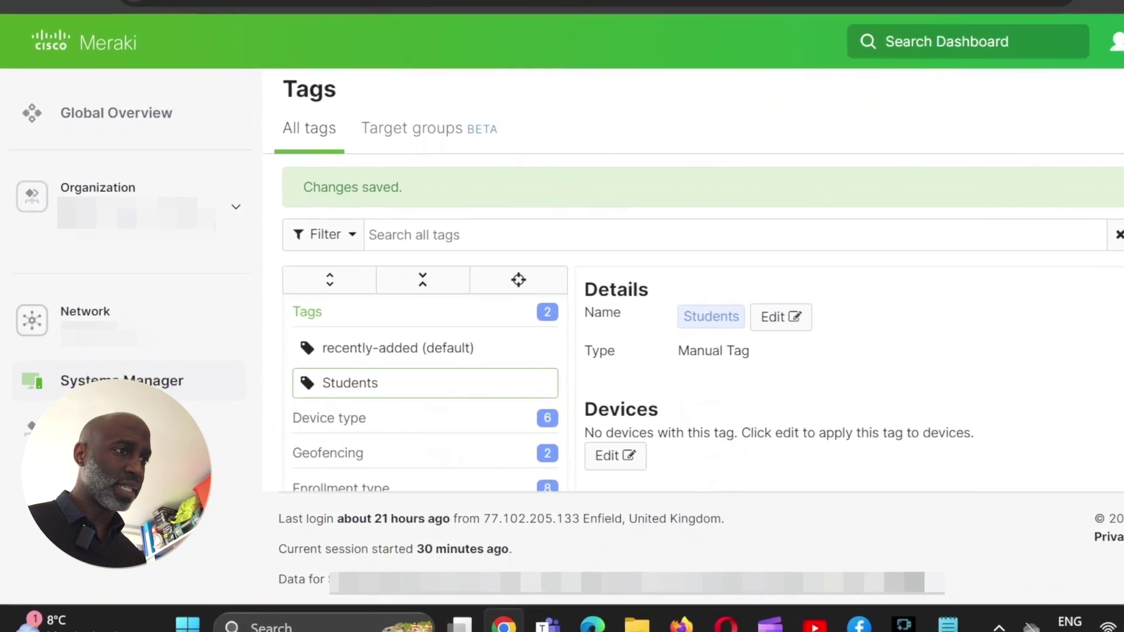
Open the Systems Manager settings, add a new device profile and name it St B
mouse_move(115, 396)
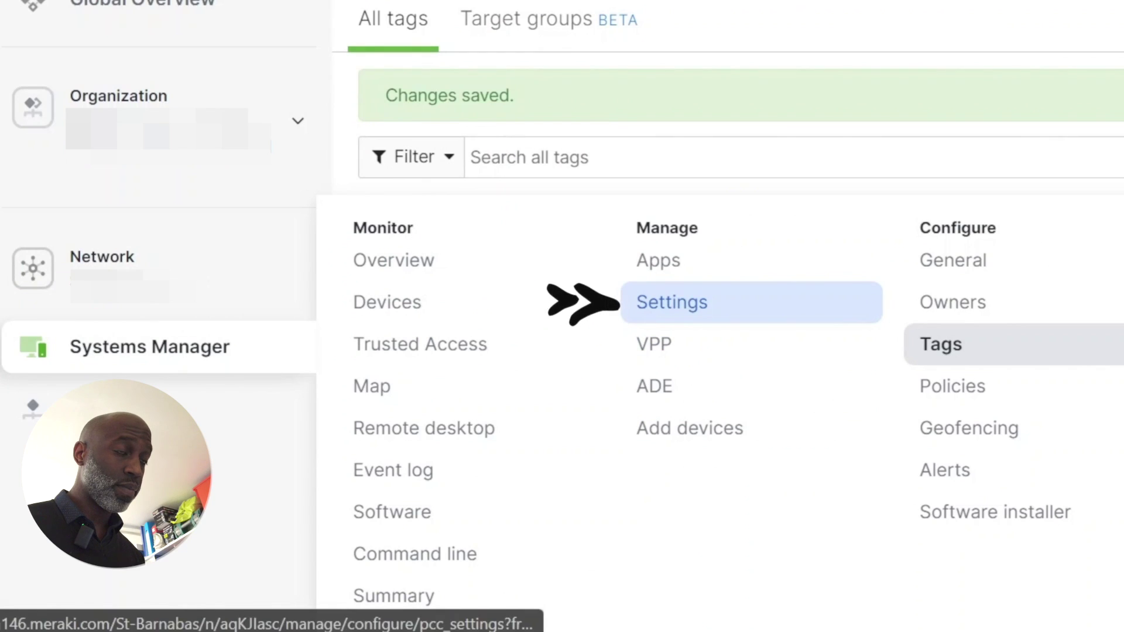
left_click(671, 302)
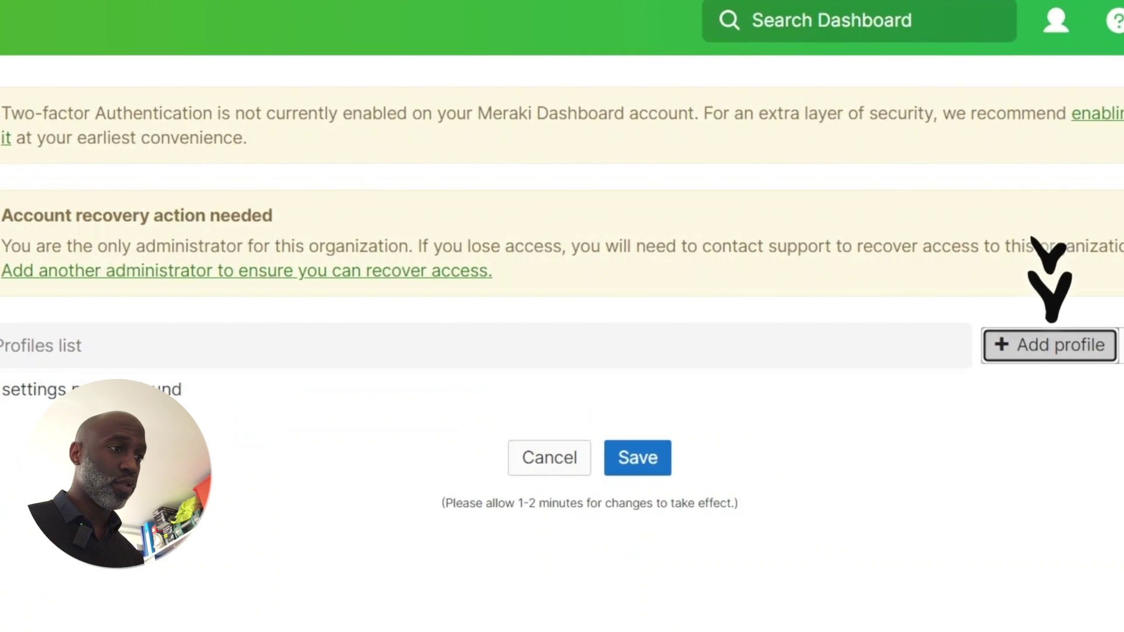
left_click(972, 318)
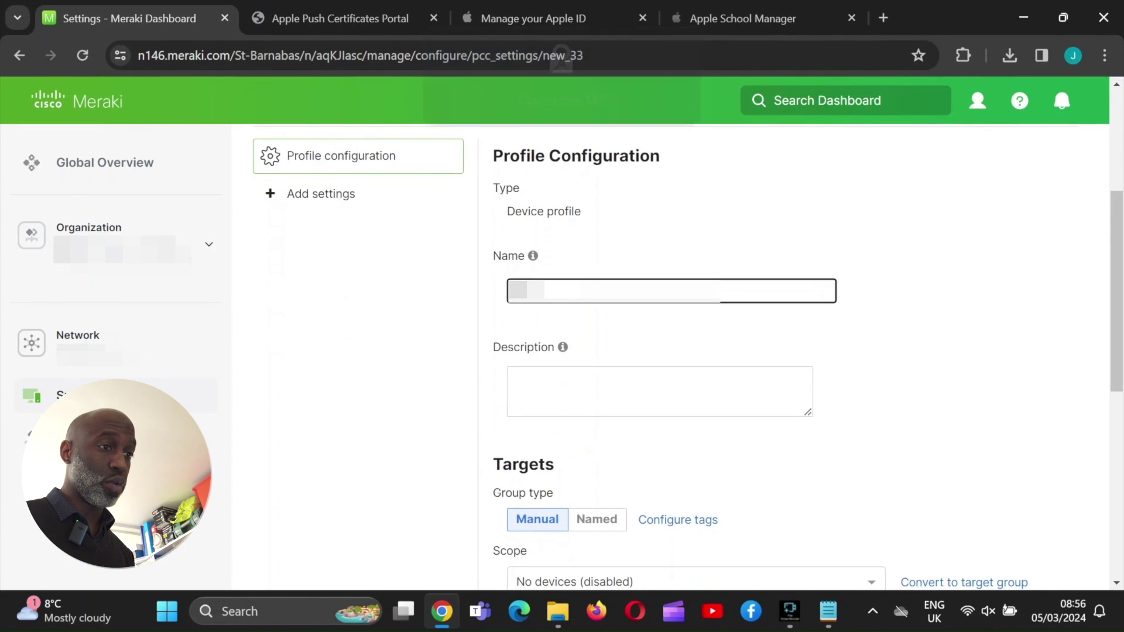
scroll(670, 357, "down", 1)
scroll(673, 351, "down", 6)
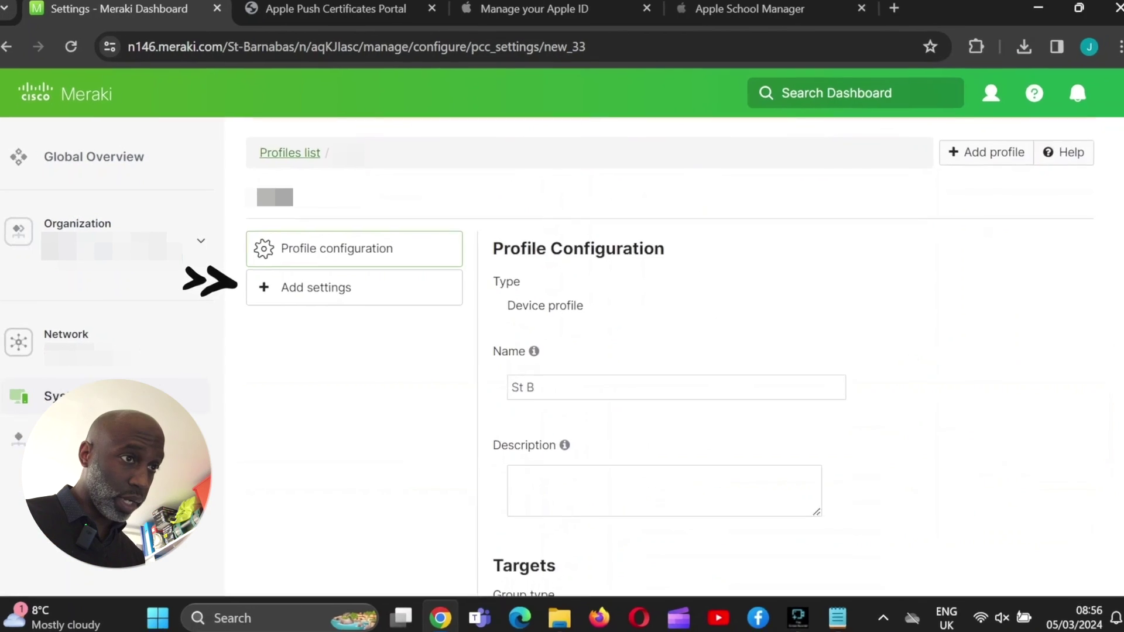
Add a Restrictions payload to the device profile, filtering the available settings to iOS
left_click(316, 286)
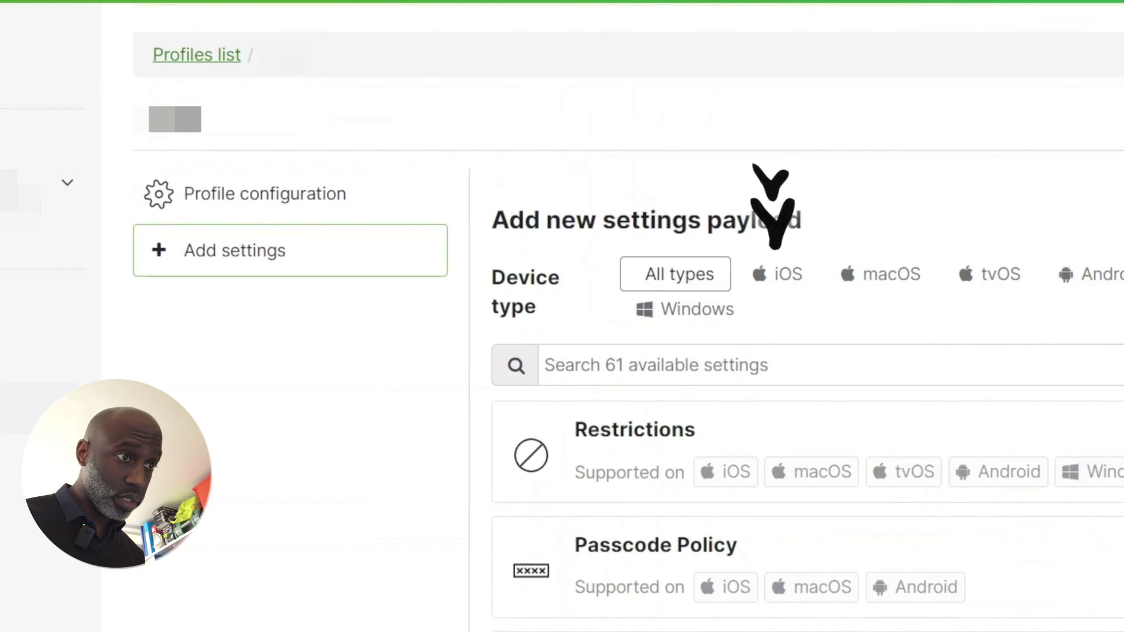
left_click(776, 274)
scroll(777, 398, "down", 4)
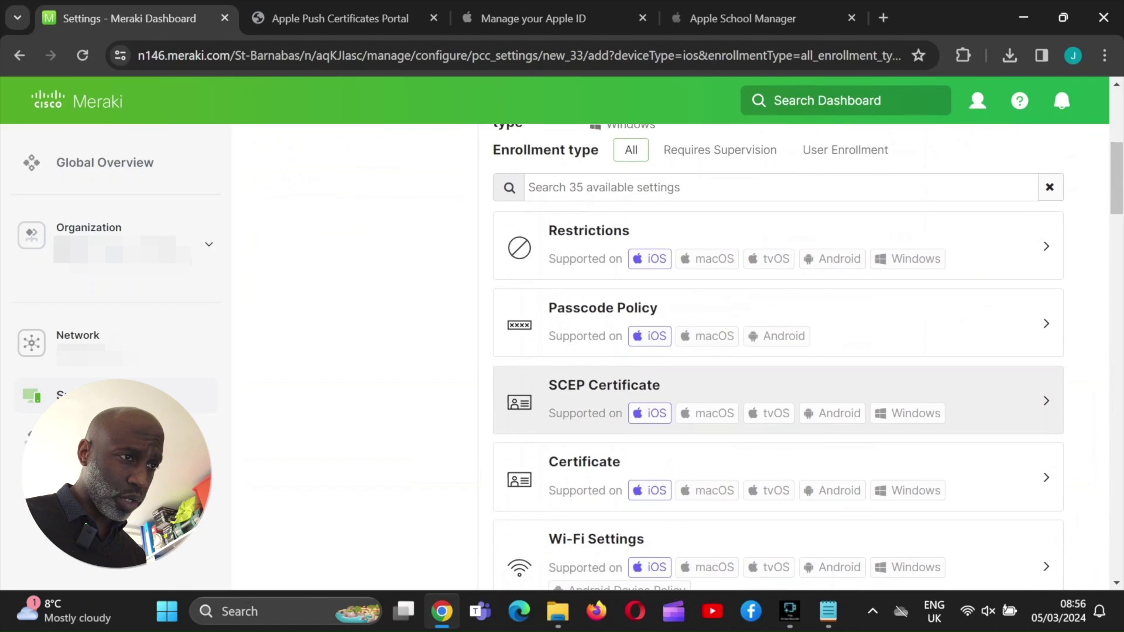
left_click(777, 242)
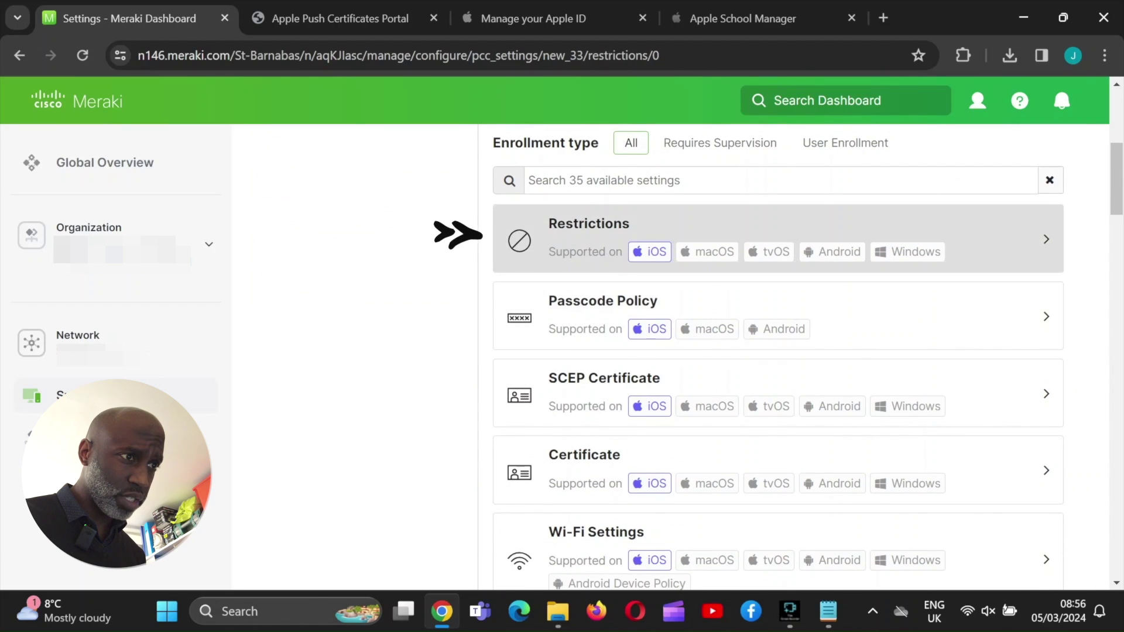
Disallow installing apps, screen capture and the device assistant (Siri/Cortana) in the cross-platform restrictions, keeping camera use allowed
scroll(778, 356, "down", 1)
scroll(777, 356, "up", 2)
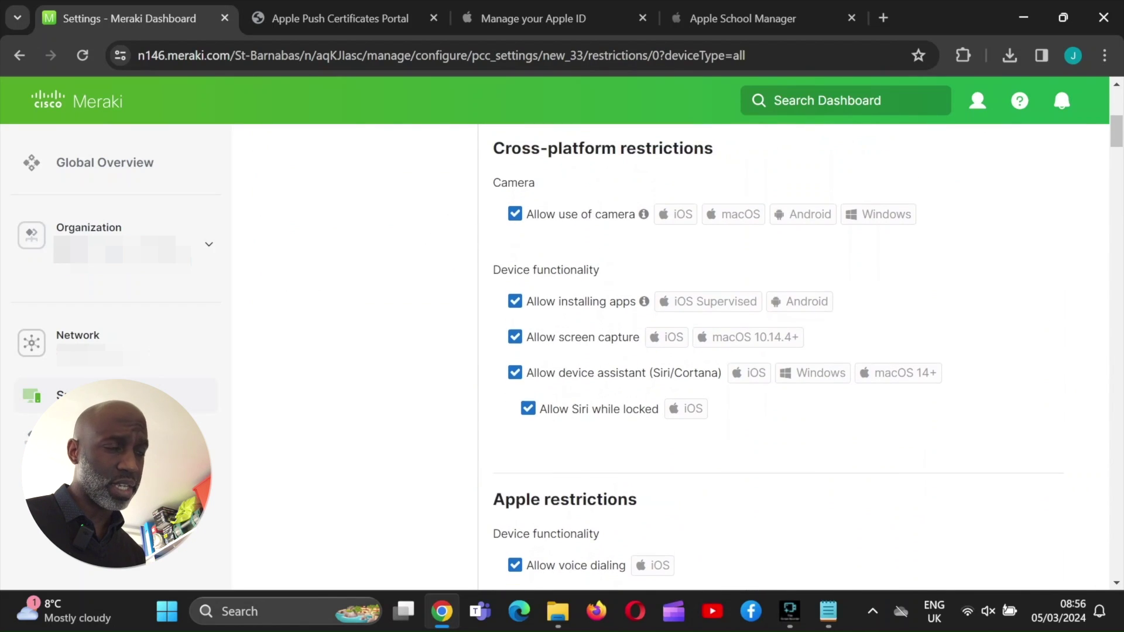
scroll(778, 351, "up", 2)
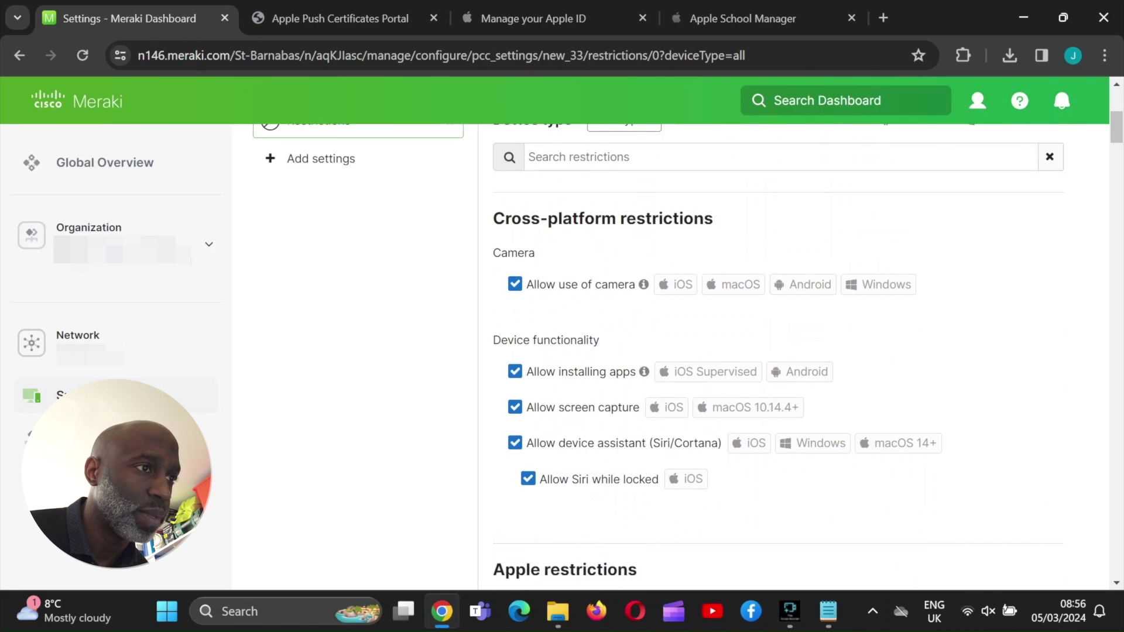
scroll(779, 352, "down", 1)
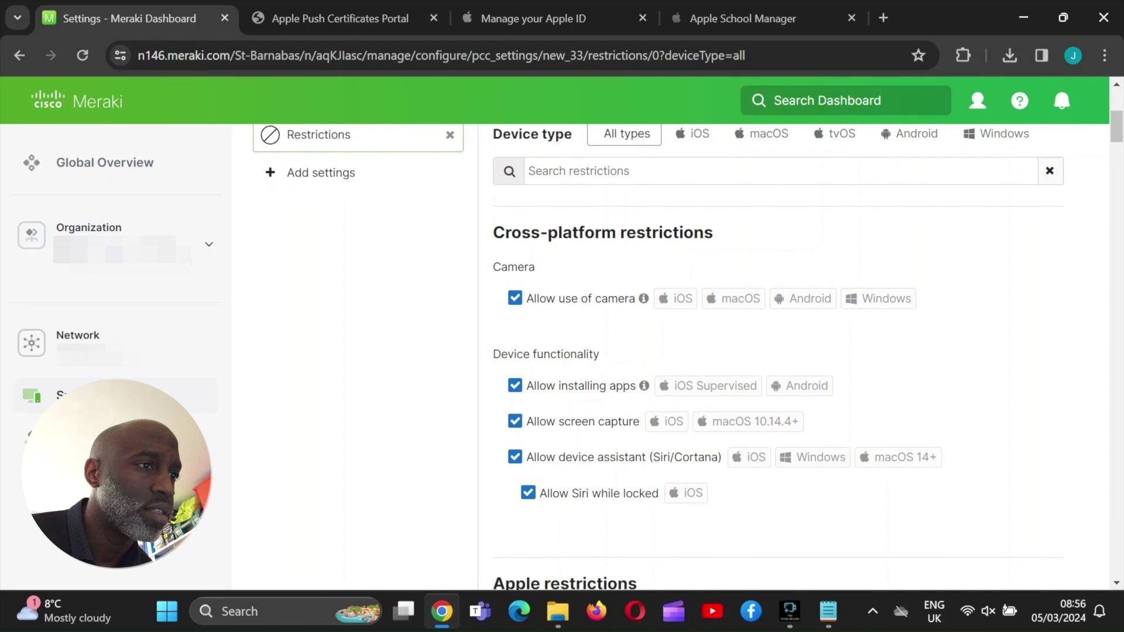
scroll(779, 351, "down", 2)
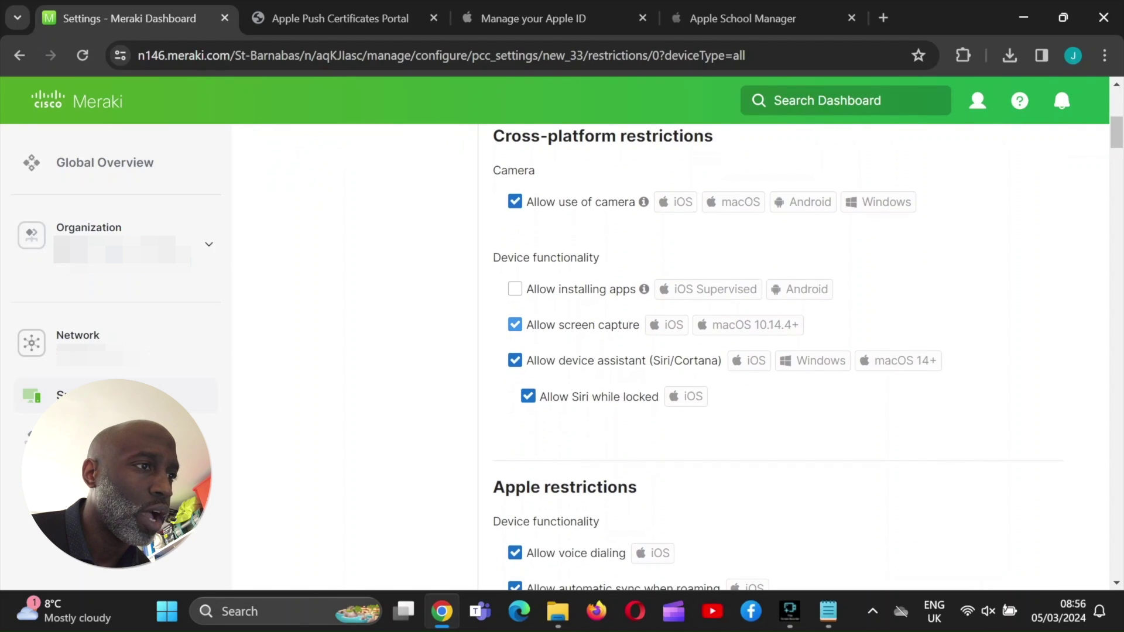
left_click(514, 360)
scroll(779, 357, "down", 4)
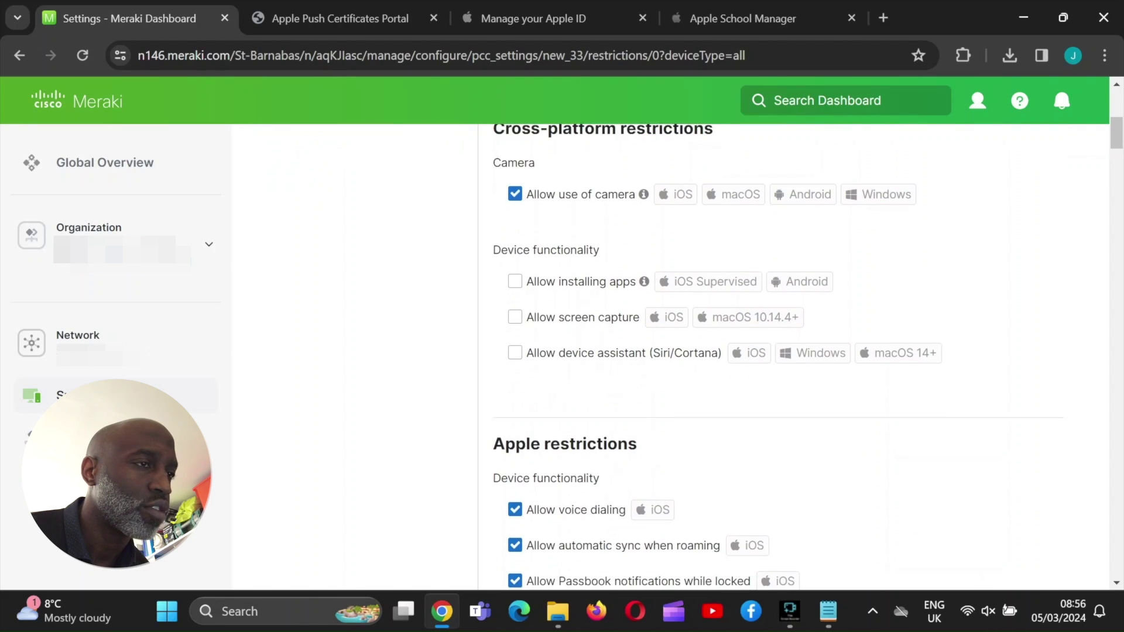
scroll(778, 357, "up", 3)
Clear every enabled Apple device functionality option from voice dialing down to not containerizing personal data and contacts from managed apps
scroll(778, 351, "down", 2)
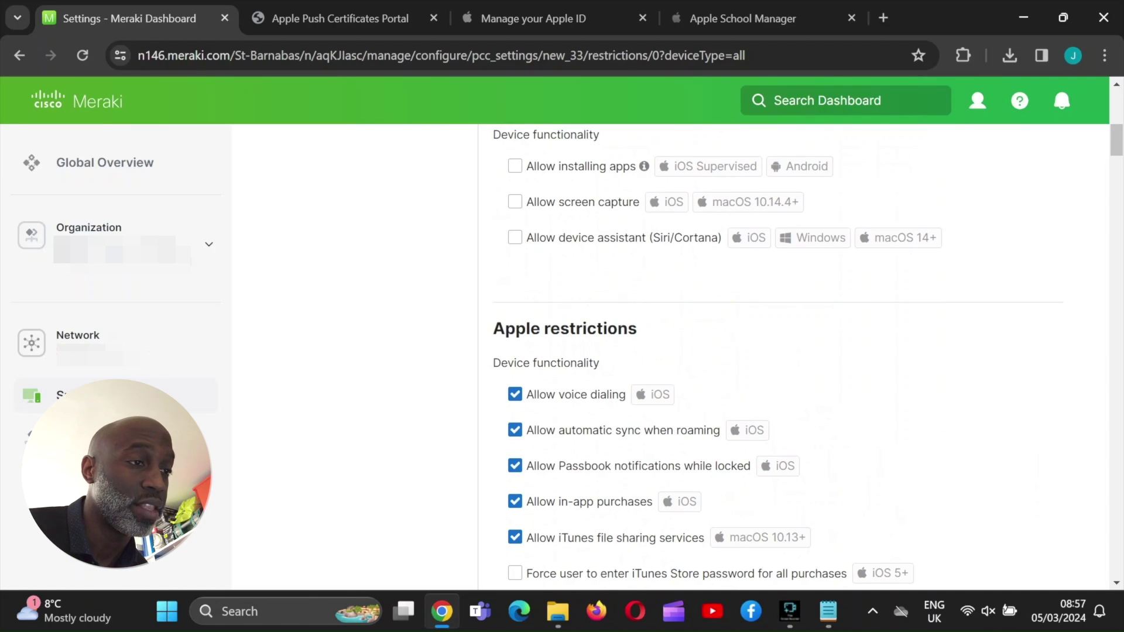
scroll(800, 357, "down", 3)
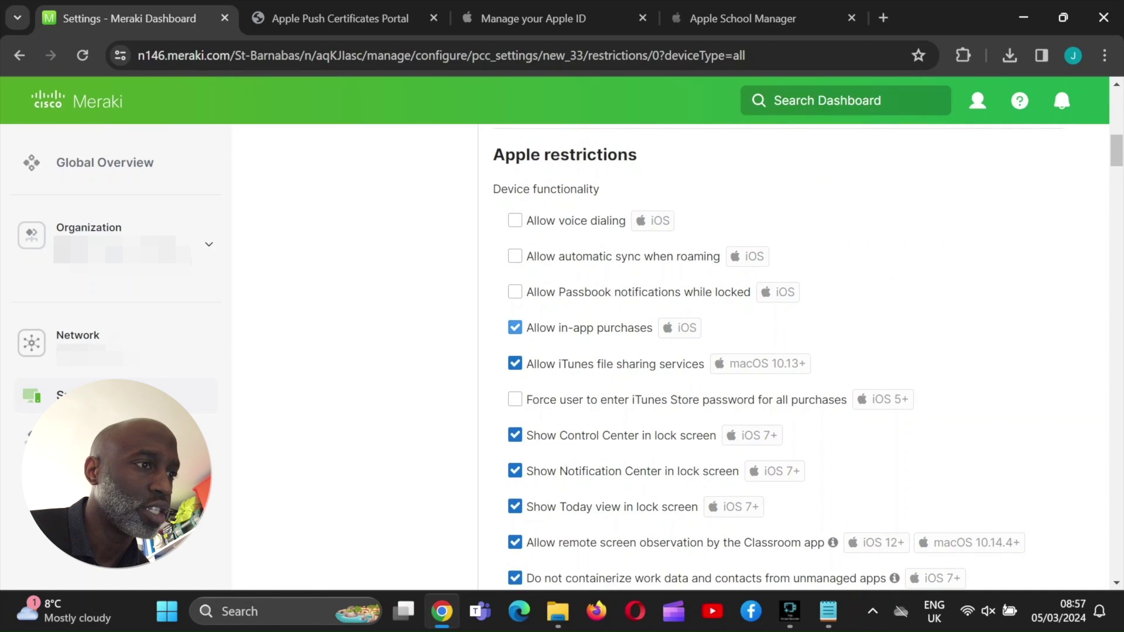
scroll(793, 357, "down", 2)
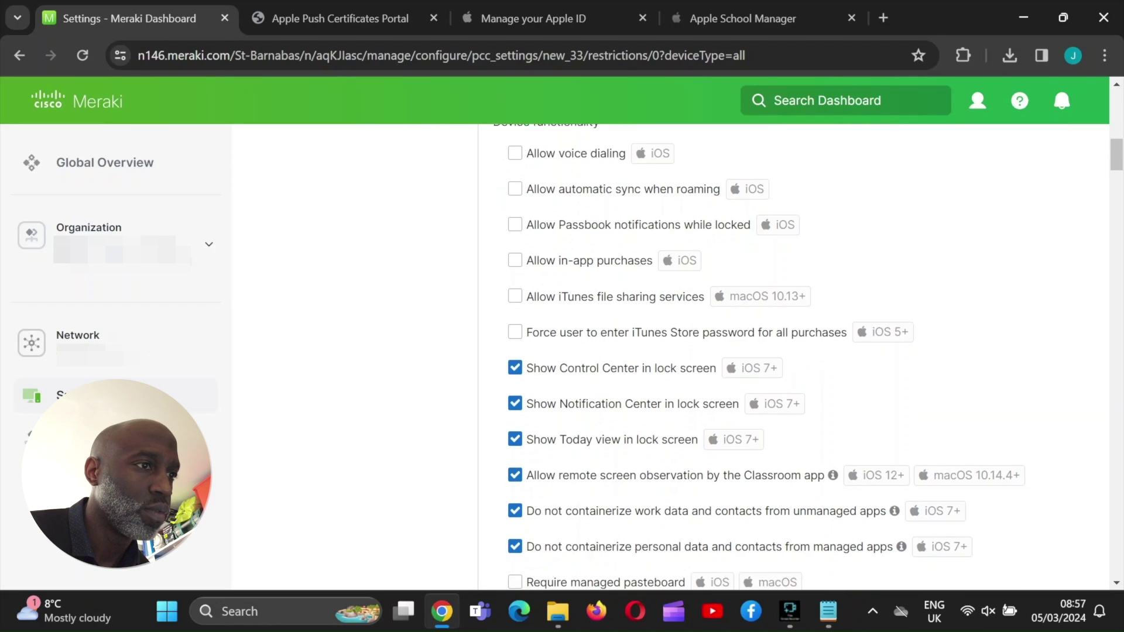
left_click(515, 342)
left_click(514, 377)
left_click(514, 520)
scroll(794, 357, "down", 3)
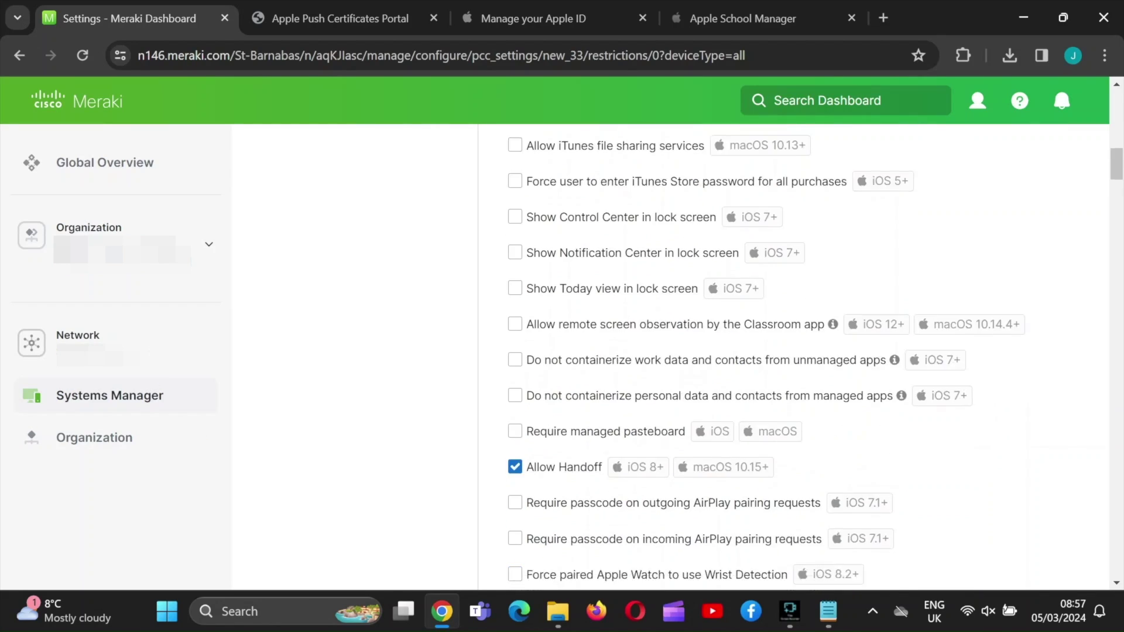
Clear the remaining enabled Apple device functionality options, from Allow Handoff down to Allow Printer Sharing Modification
scroll(793, 357, "down", 3)
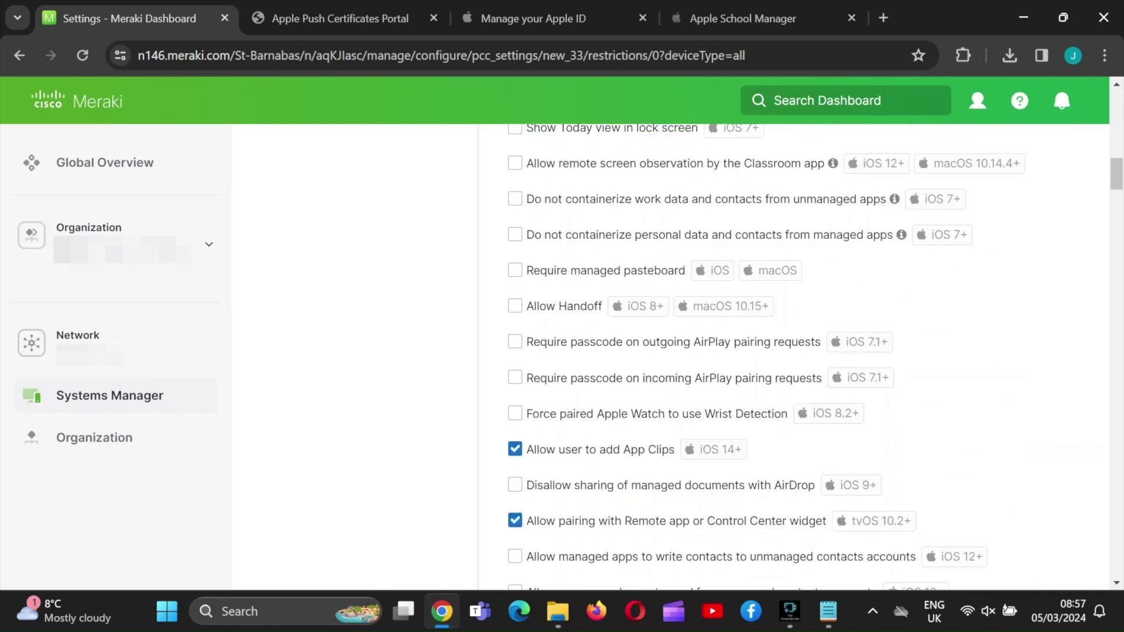
left_click(514, 343)
scroll(793, 356, "down", 3)
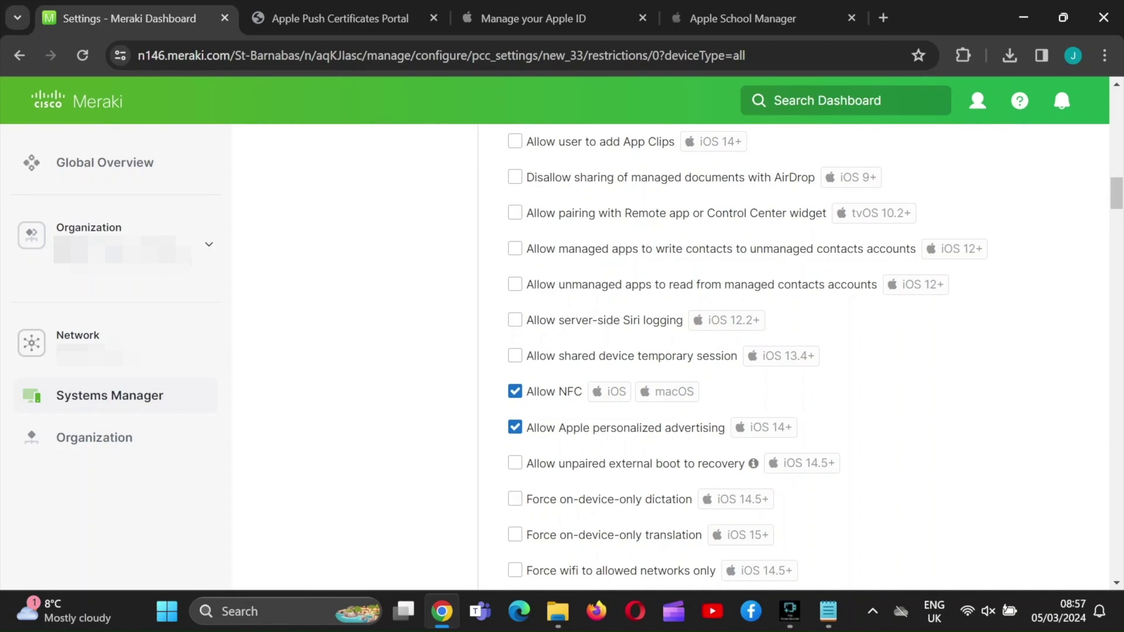
scroll(793, 357, "down", 5)
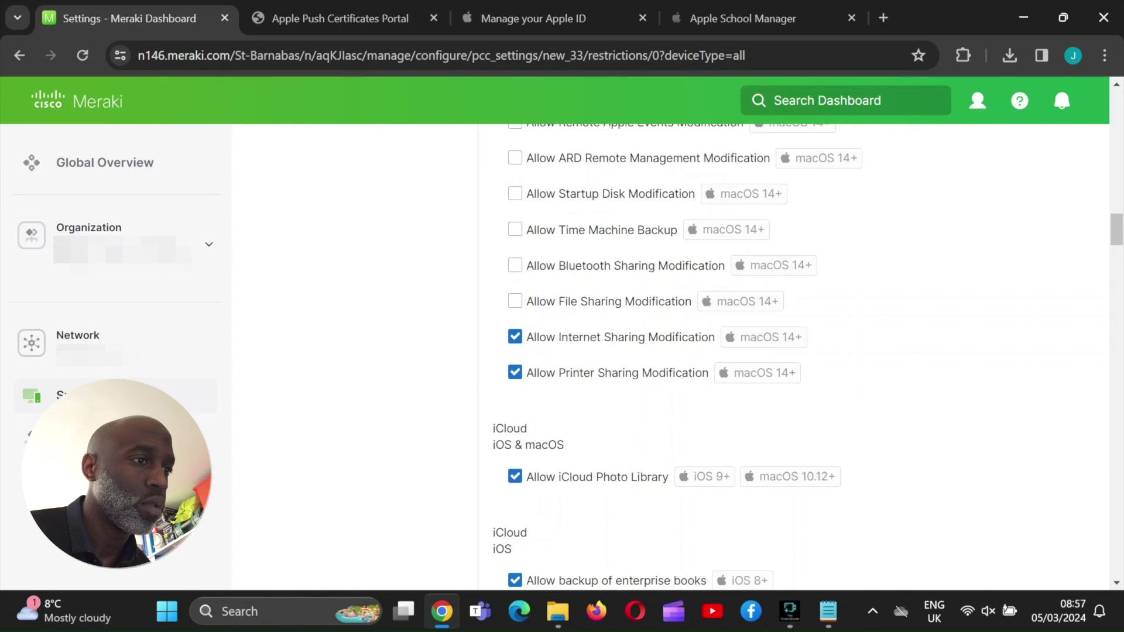
left_click(515, 337)
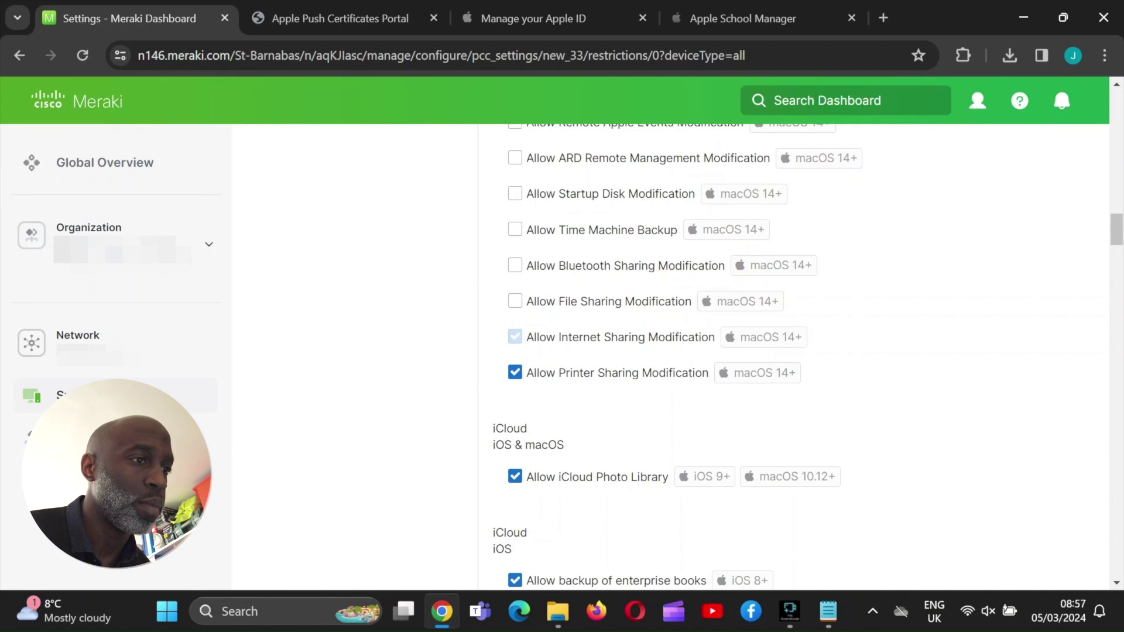
left_click(515, 373)
Disallow iCloud Photo Library and clear the iOS iCloud options from backup of enterprise books down to managed app data storage in iCloud
scroll(793, 357, "down", 3)
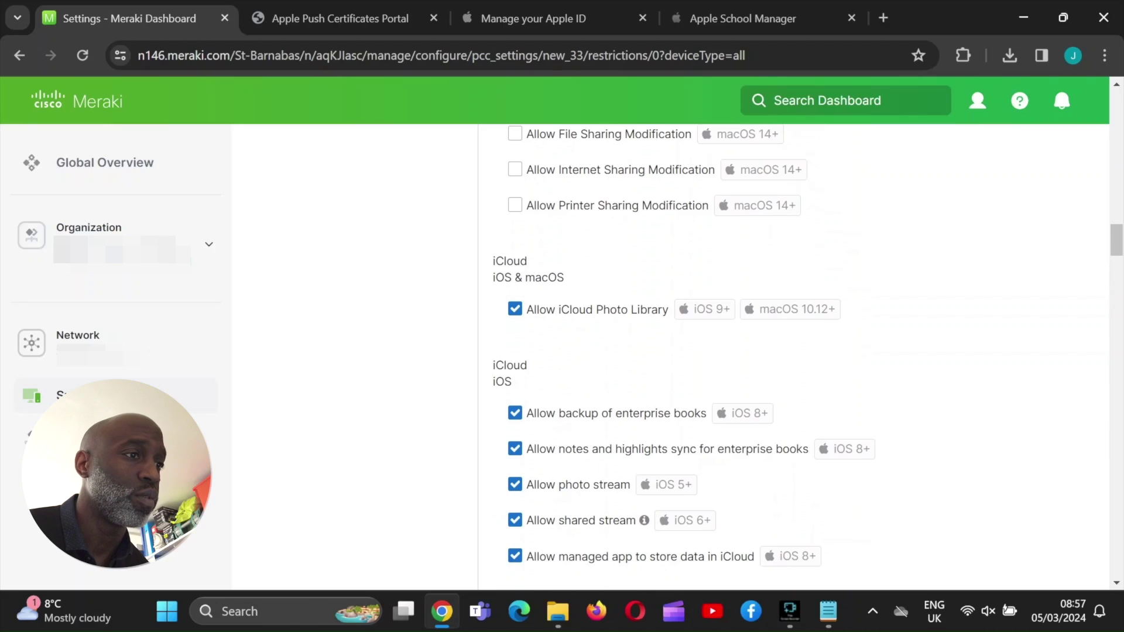
left_click(515, 309)
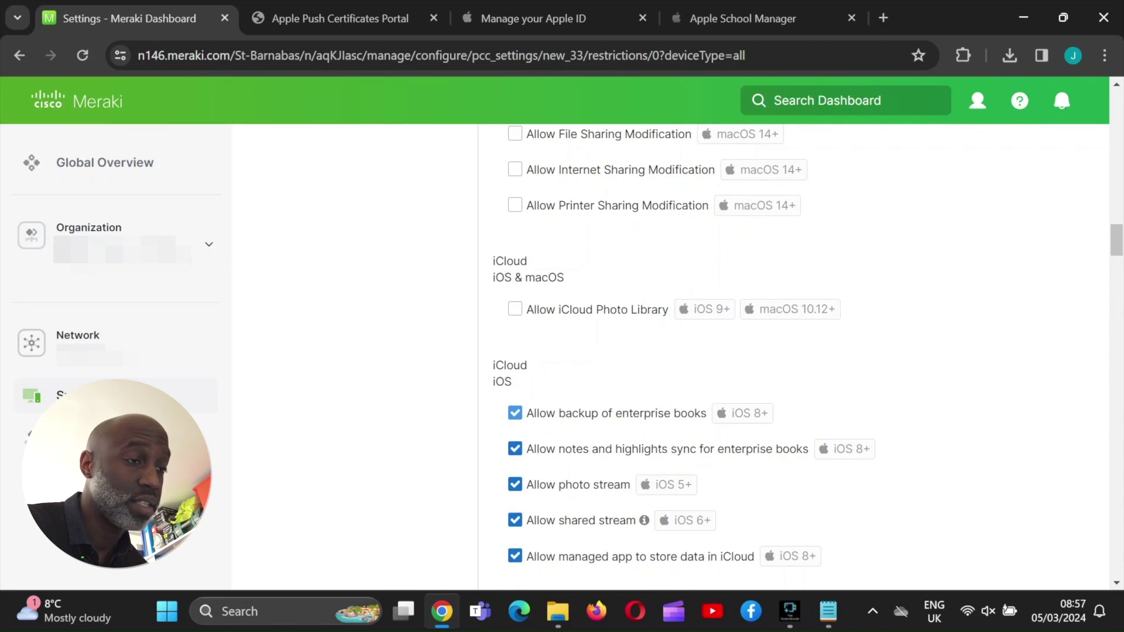
left_click(515, 412)
left_click(514, 448)
left_click(514, 484)
left_click(514, 520)
left_click(514, 556)
Clear the enabled macOS iCloud options and the security and privacy options down to Allow Rapid Security Response Removal
scroll(794, 357, "down", 5)
left_click(515, 481)
left_click(514, 517)
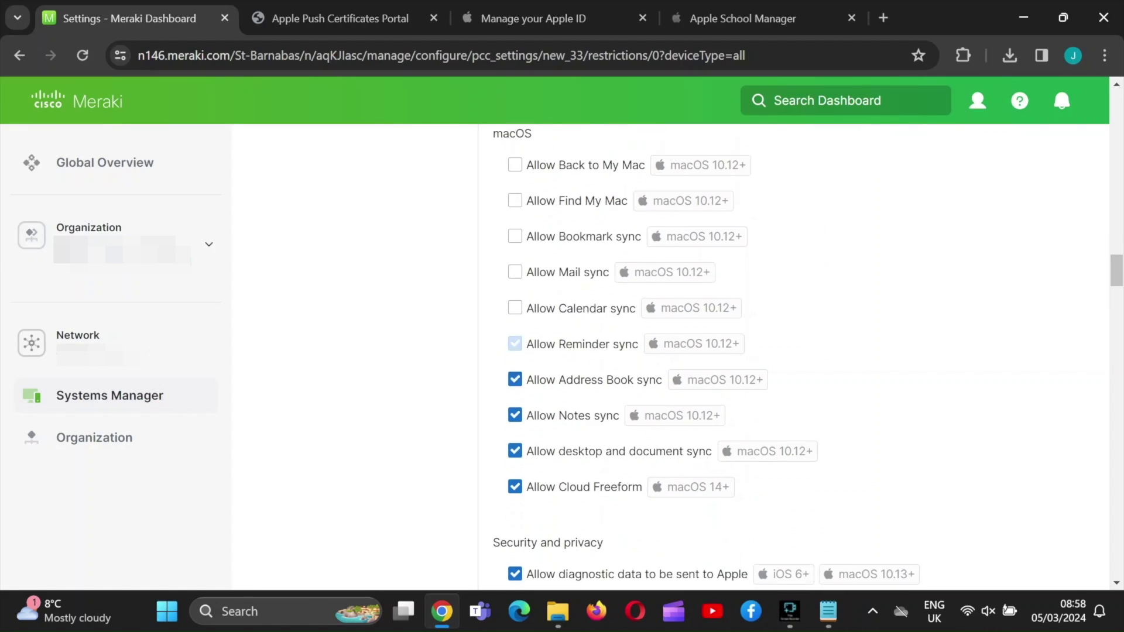
scroll(790, 357, "down", 5)
left_click(514, 226)
left_click(515, 258)
left_click(514, 332)
left_click(515, 404)
left_click(514, 440)
left_click(514, 475)
scroll(790, 357, "down", 3)
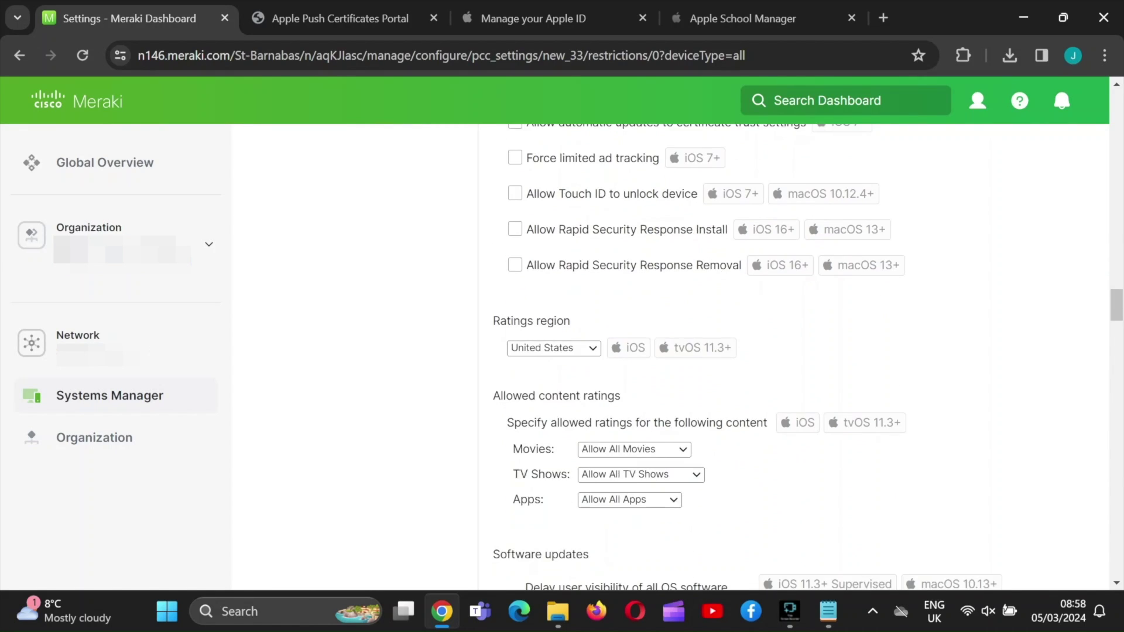
Set the ratings region to United Kingdom and the allowed content ratings to Do not Allow for movies, TV shows and apps
scroll(790, 357, "down", 1)
left_click(634, 366)
left_click(609, 381)
left_click(640, 392)
left_click(614, 406)
left_click(629, 416)
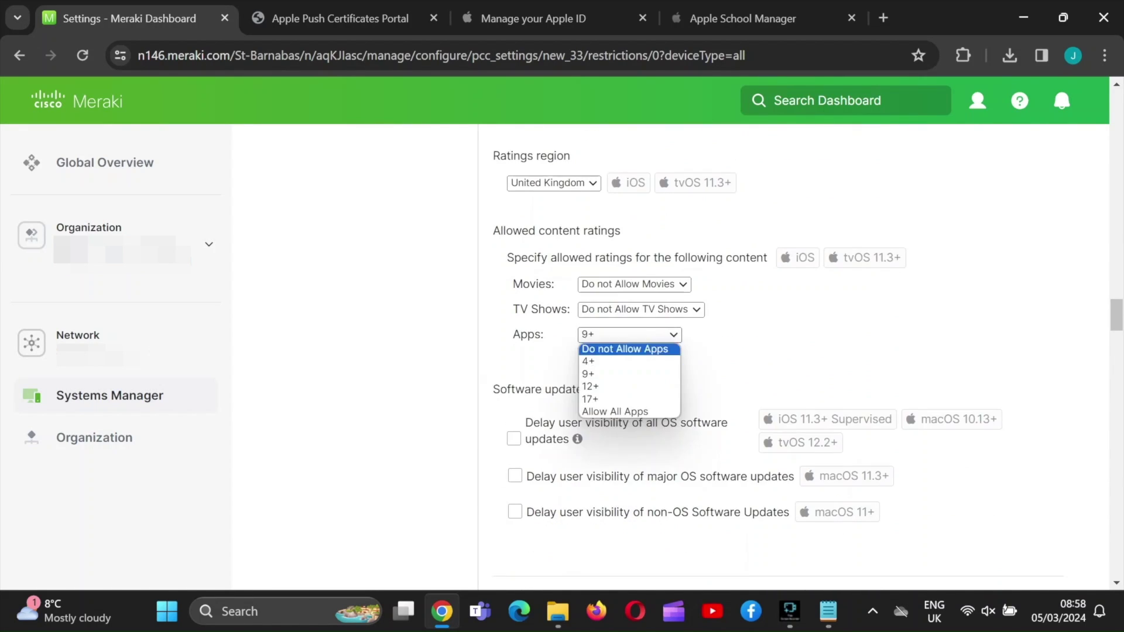
left_click(609, 348)
Check the cleared iOS restrictions down to the Apple Education options and save the profile changes
scroll(790, 357, "down", 5)
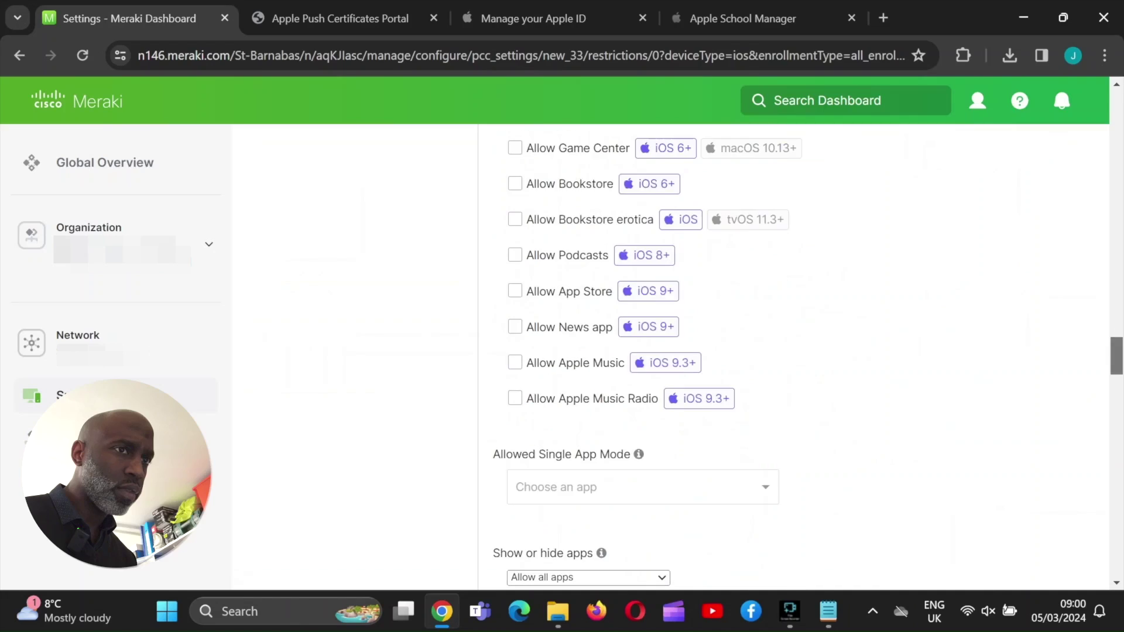
scroll(790, 357, "up", 20)
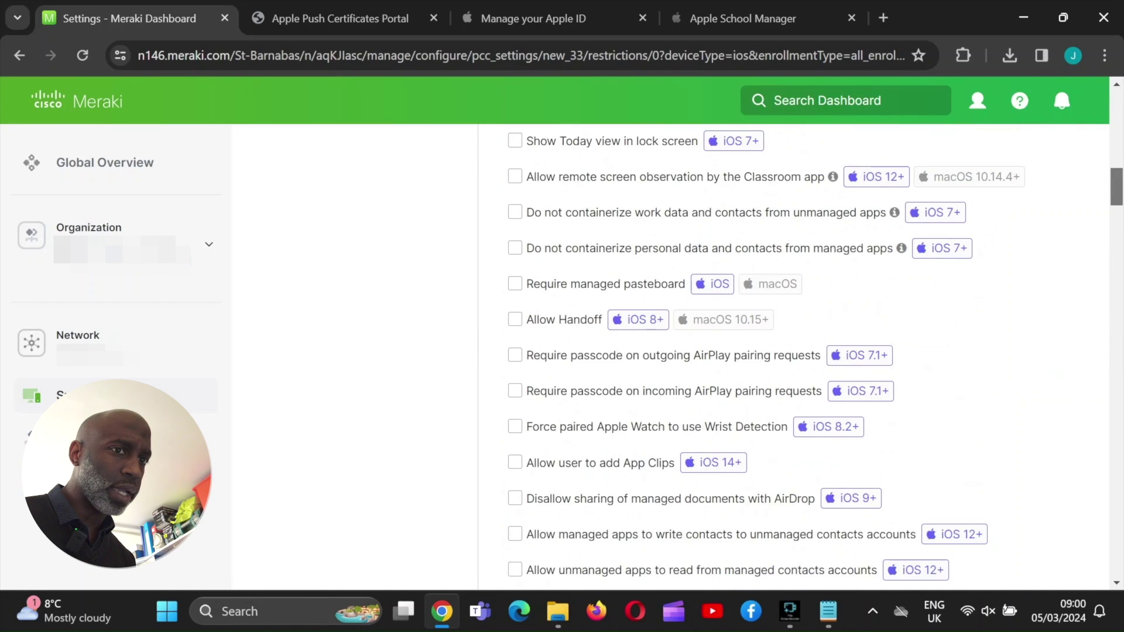
scroll(670, 357, "down", 20)
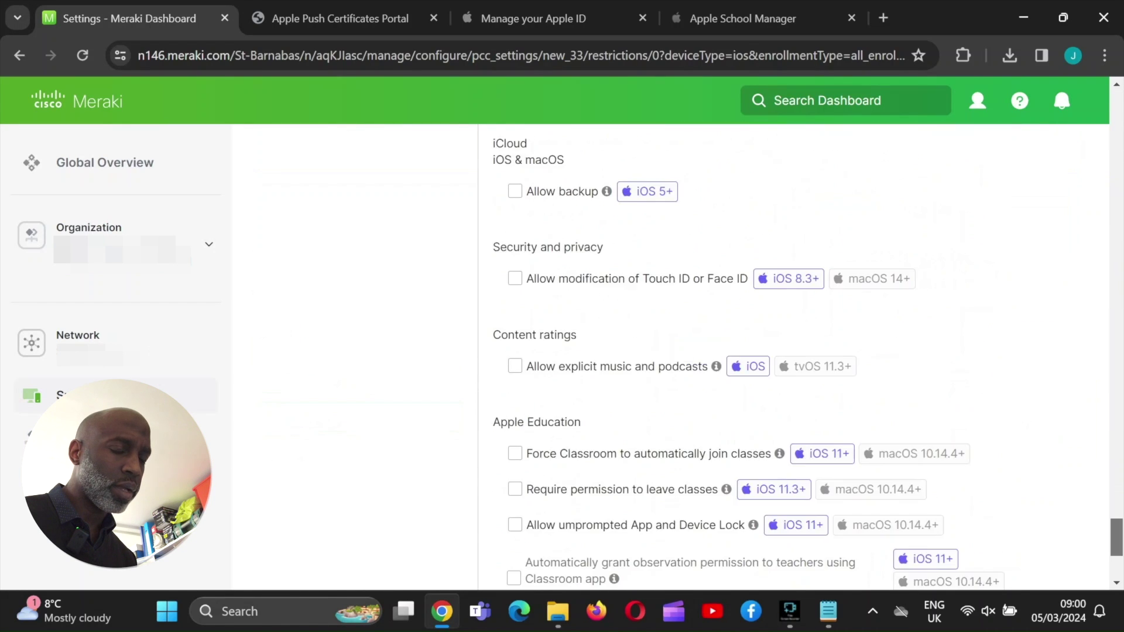
left_click(696, 407)
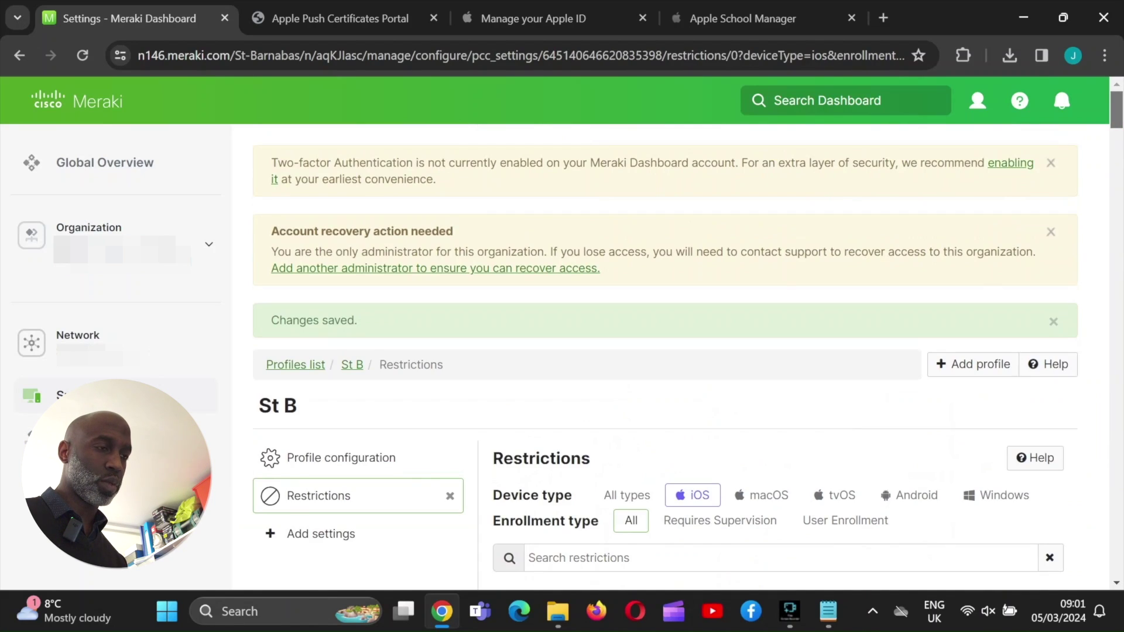
Review the St B profile's iOS restrictions and browse the other settings payloads that can be added, such as Web Clip
scroll(664, 351, "down", 10)
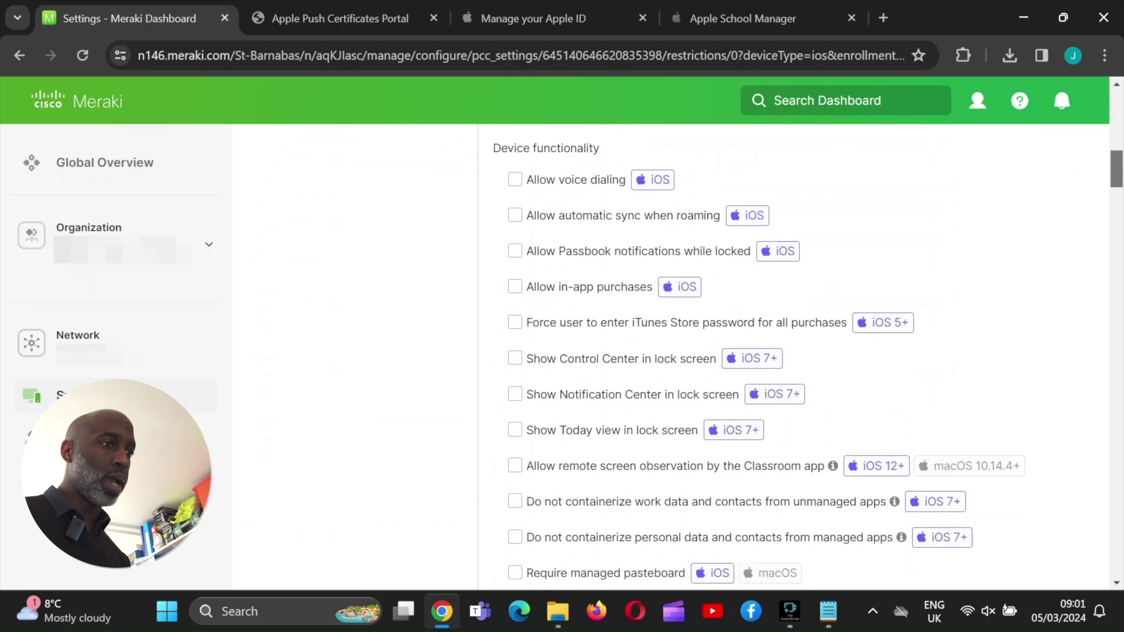
scroll(665, 351, "up", 6)
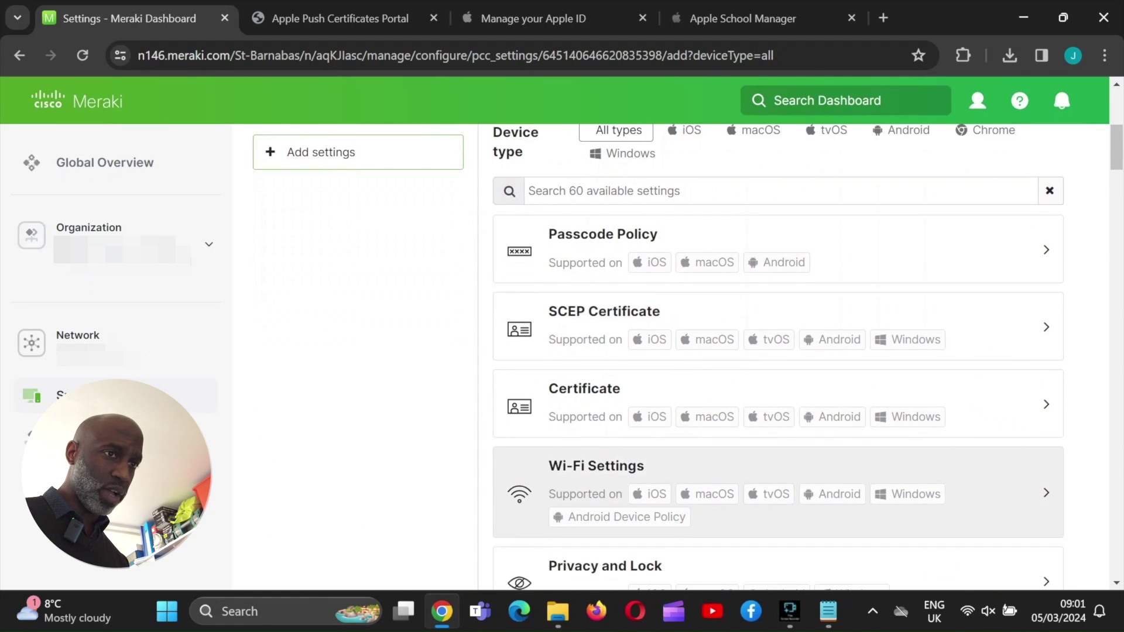
scroll(778, 491, "down", 3)
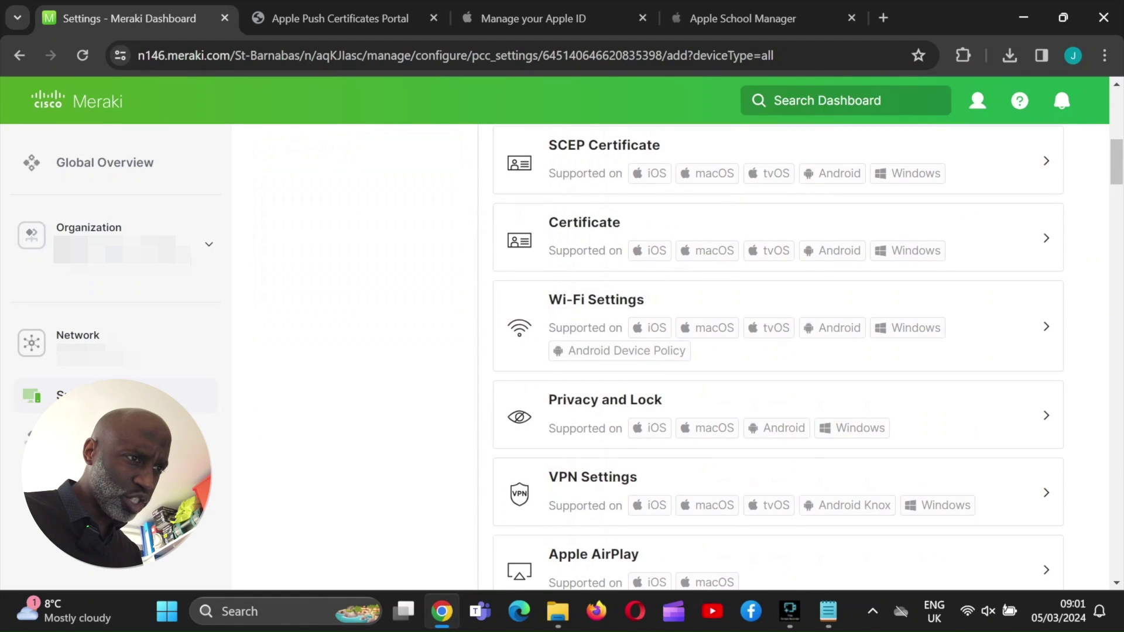
scroll(779, 335, "down", 6)
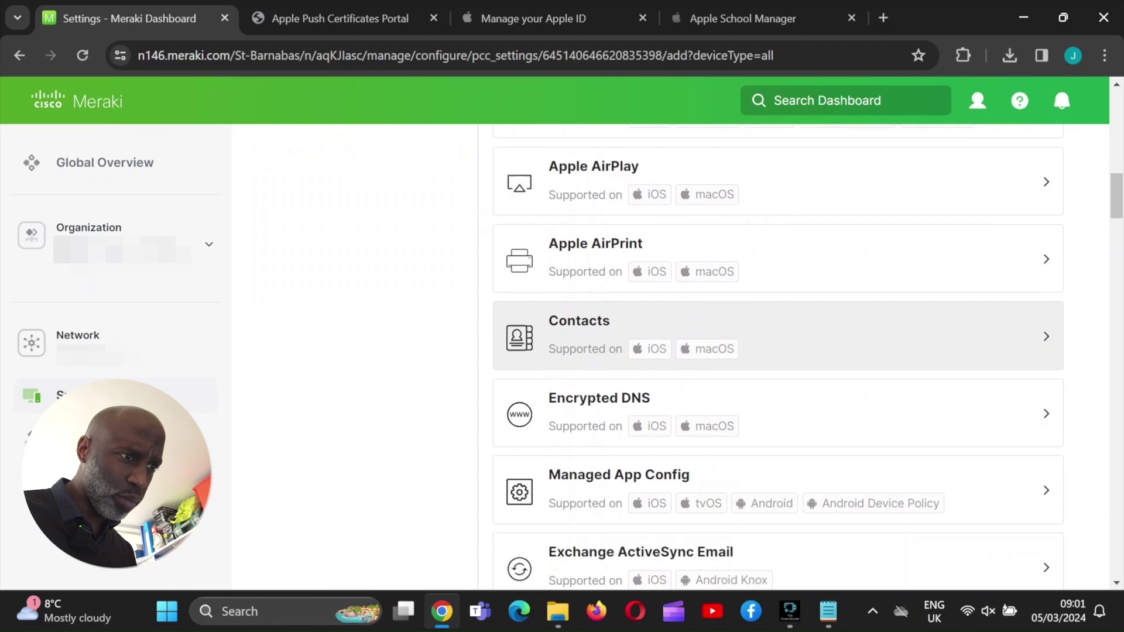
scroll(779, 363, "down", 4)
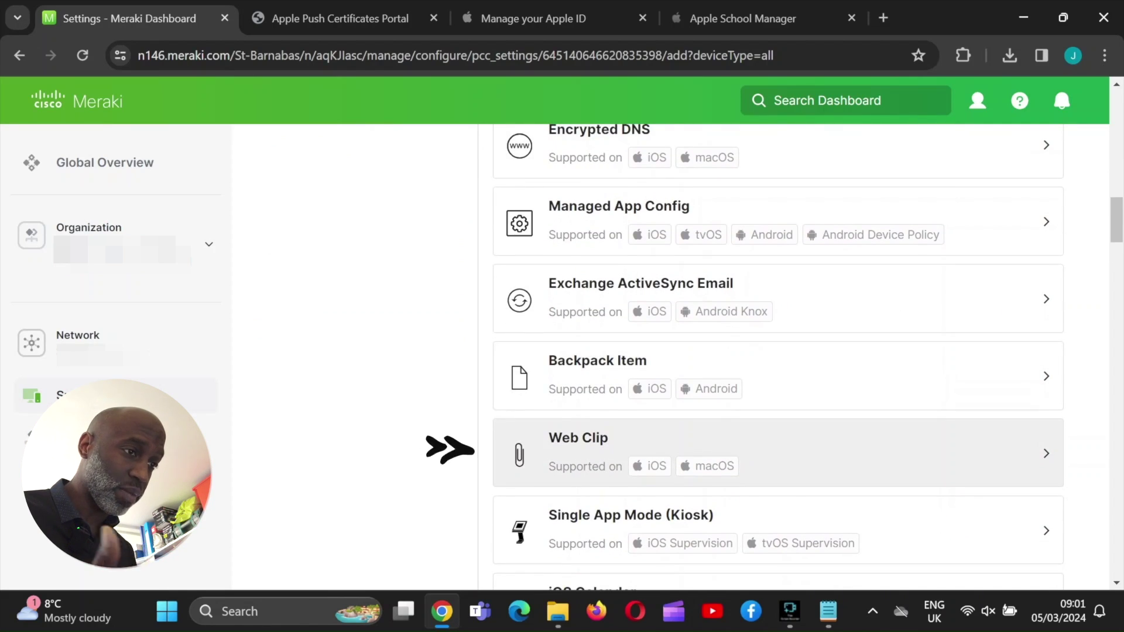
scroll(778, 351, "down", 15)
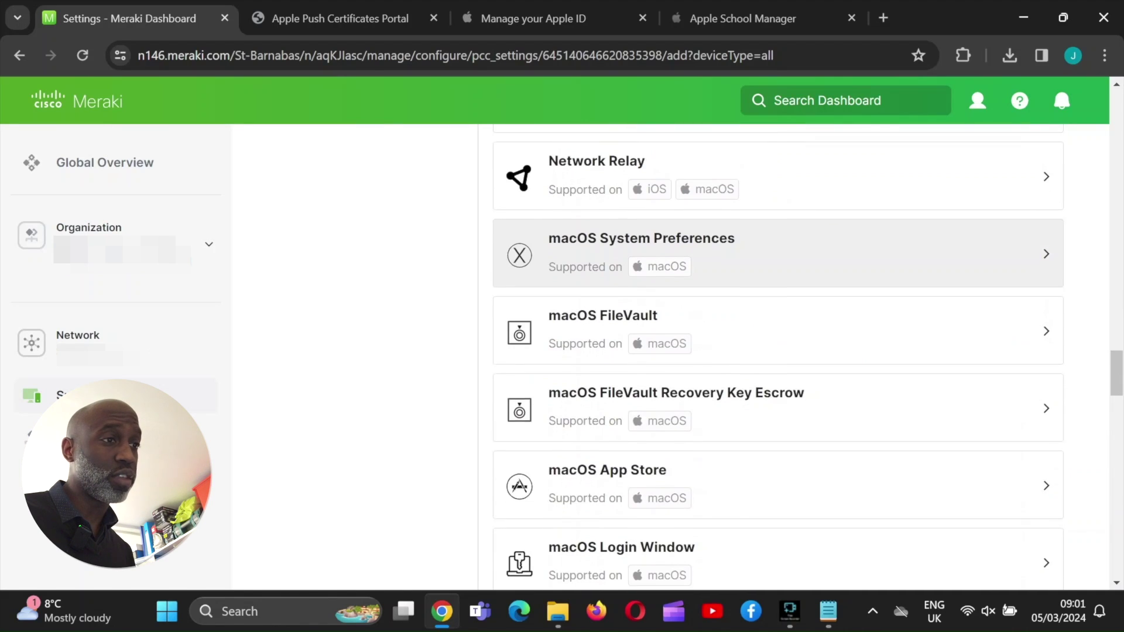
scroll(779, 480, "up", 20)
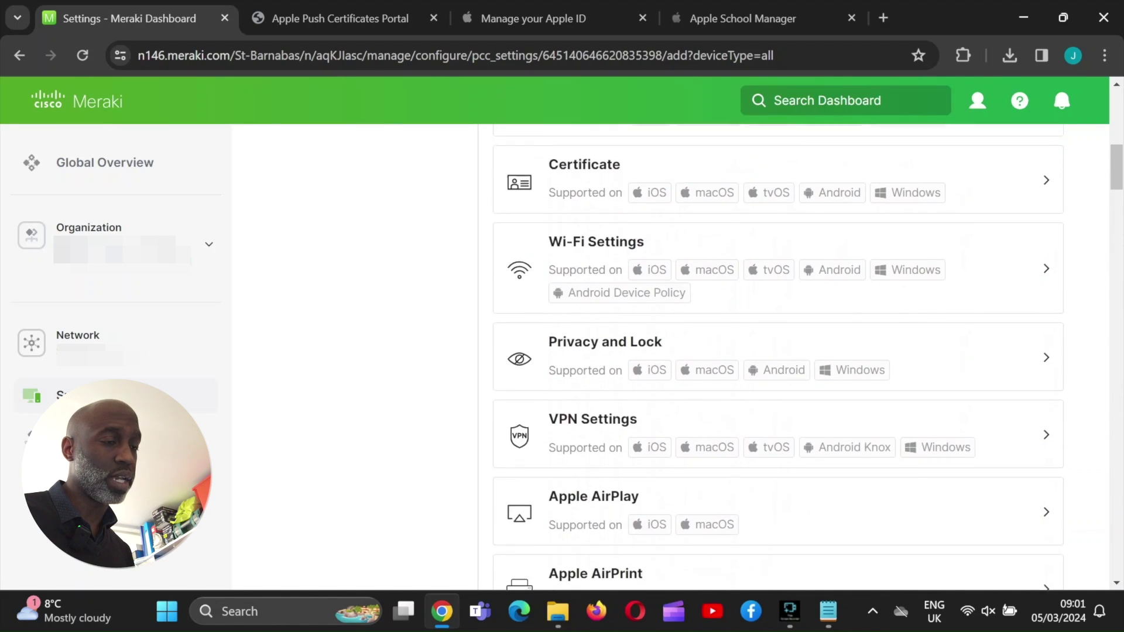
scroll(779, 486, "down", 10)
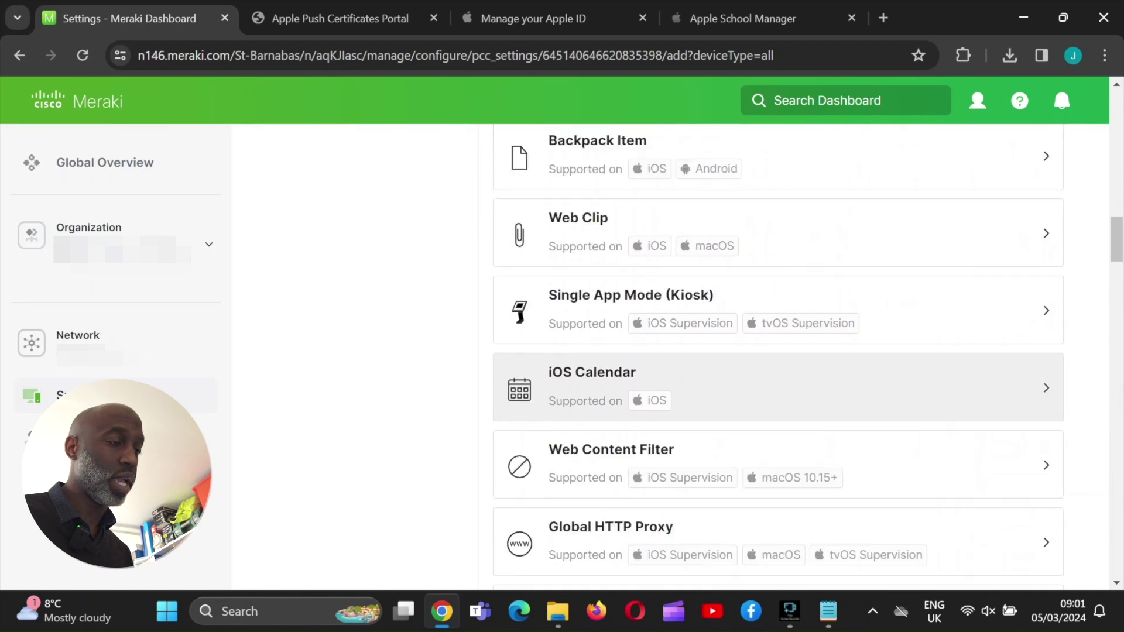
scroll(778, 357, "up", 10)
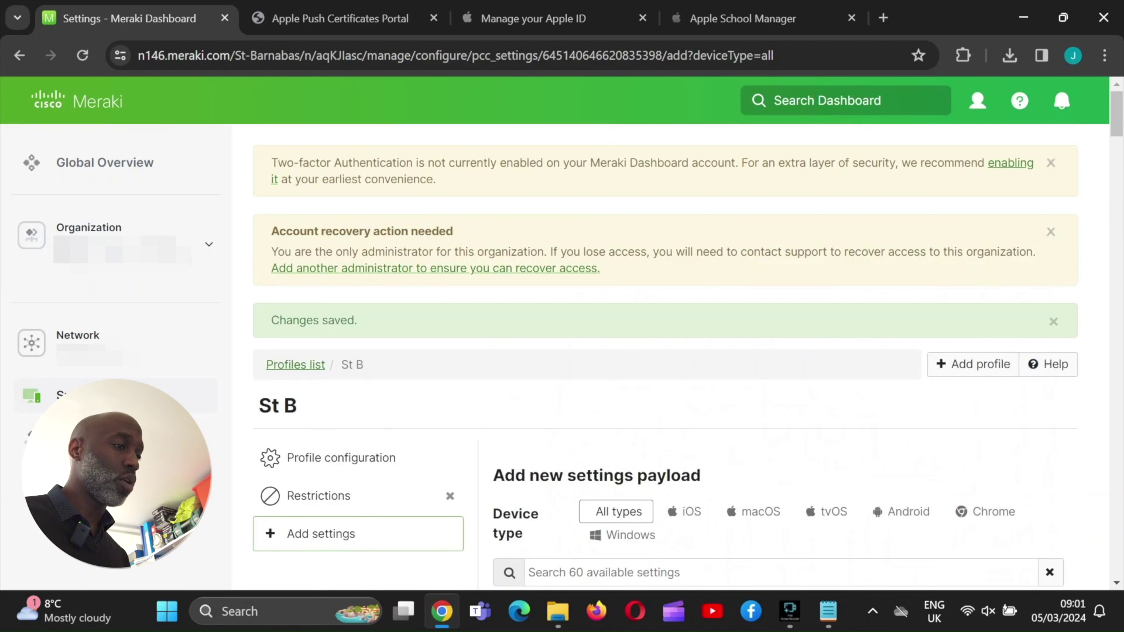
Bring up the organization-level monitoring and configuration options
mouse_move(117, 438)
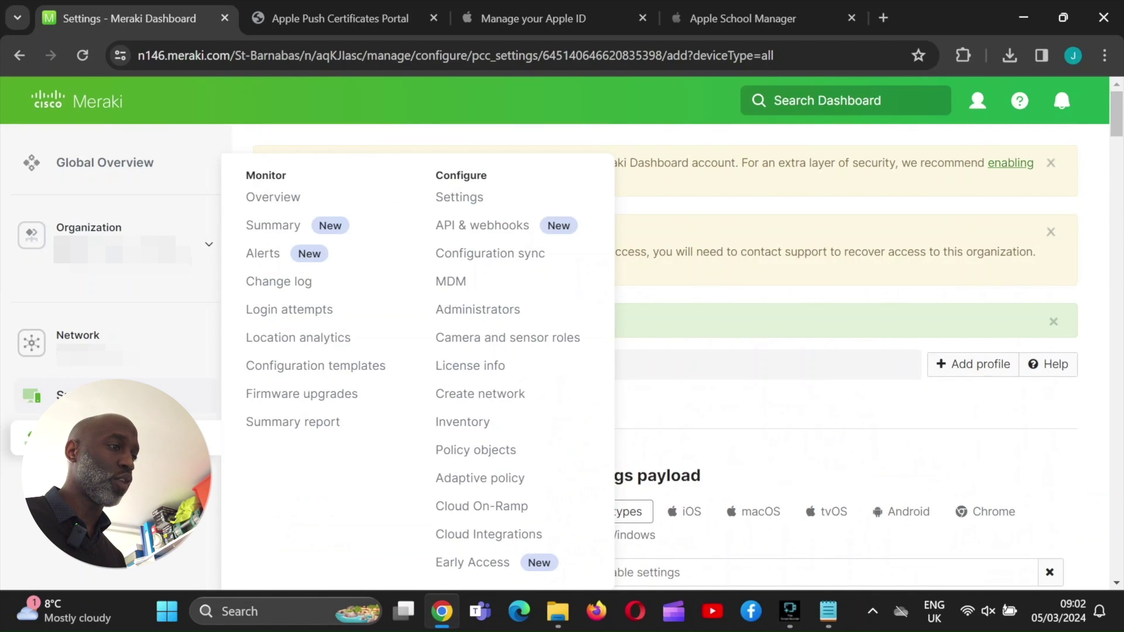